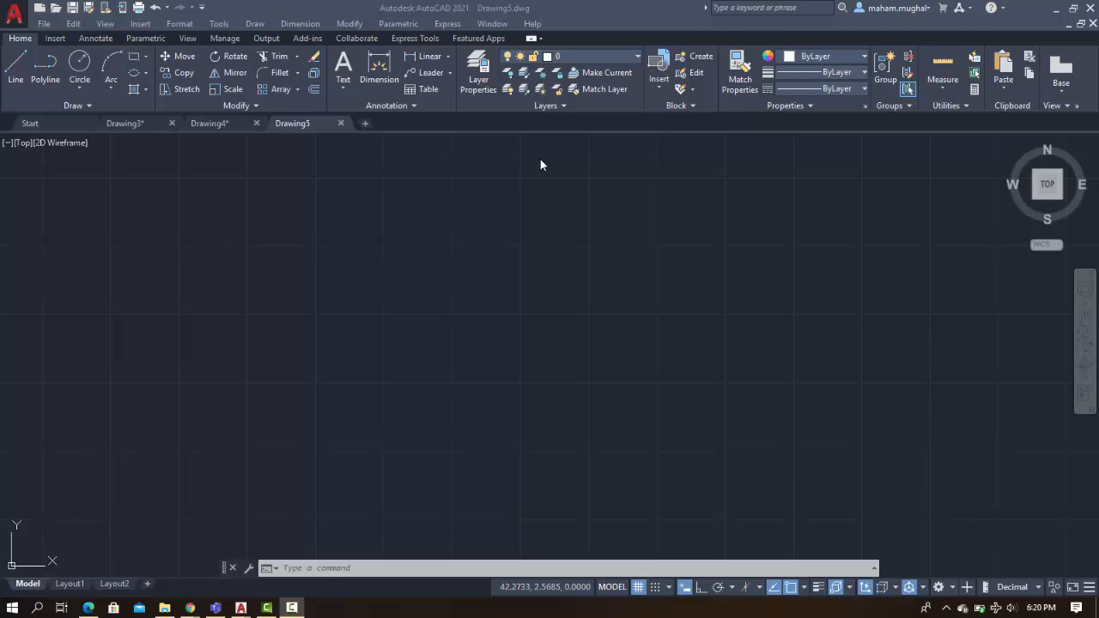
Set the SNAPSTYL variable to 1 to switch the grid and cursor to isometric mode
click(591, 224)
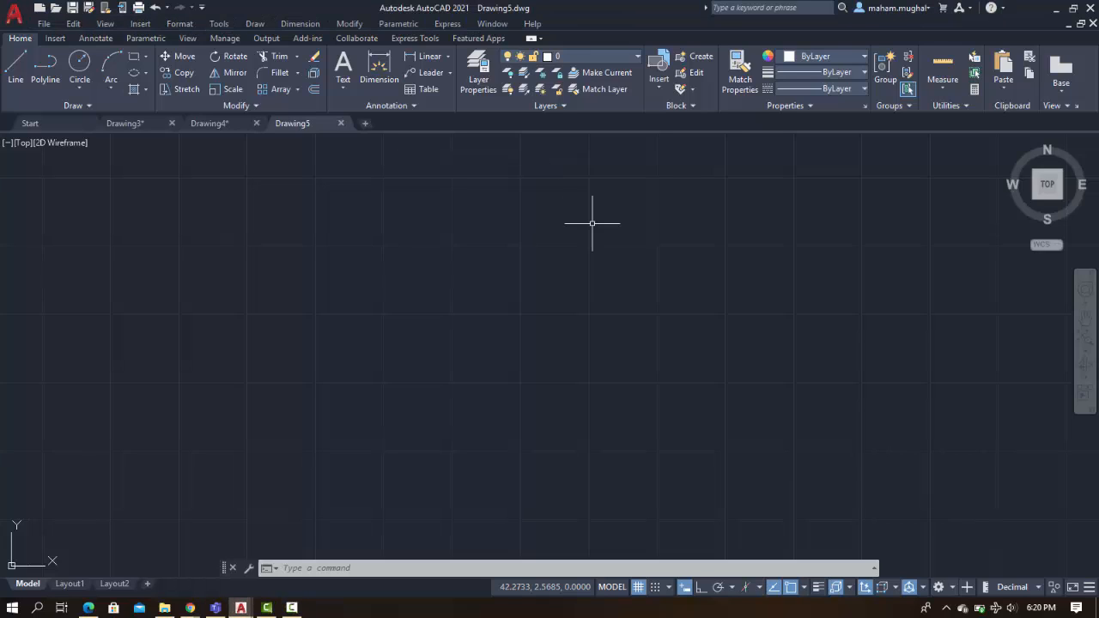
text(SNa)
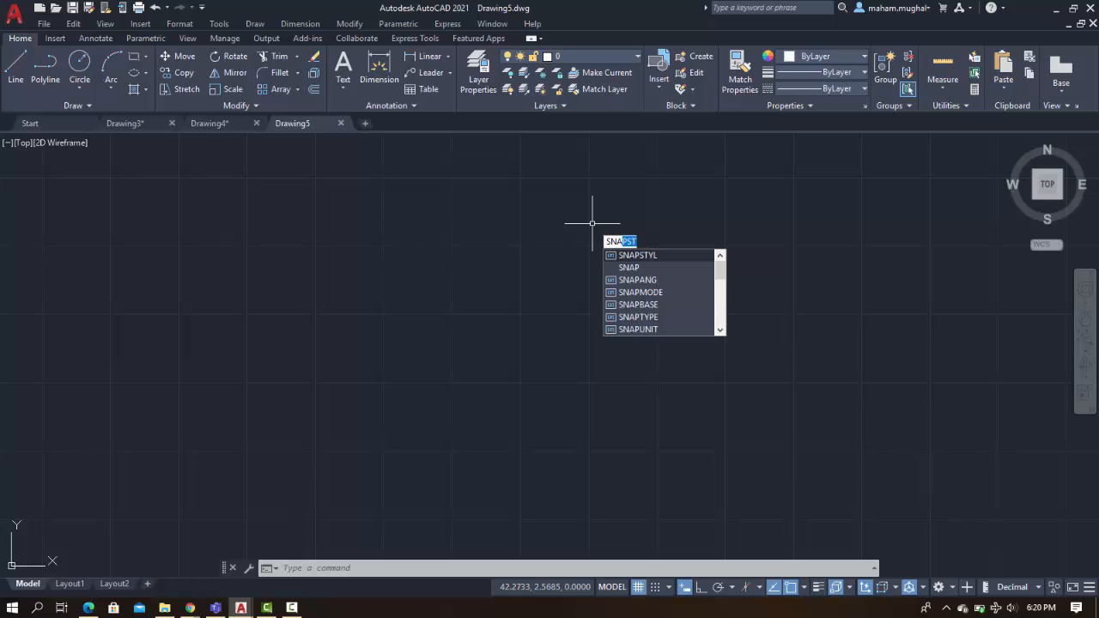
text(PS)
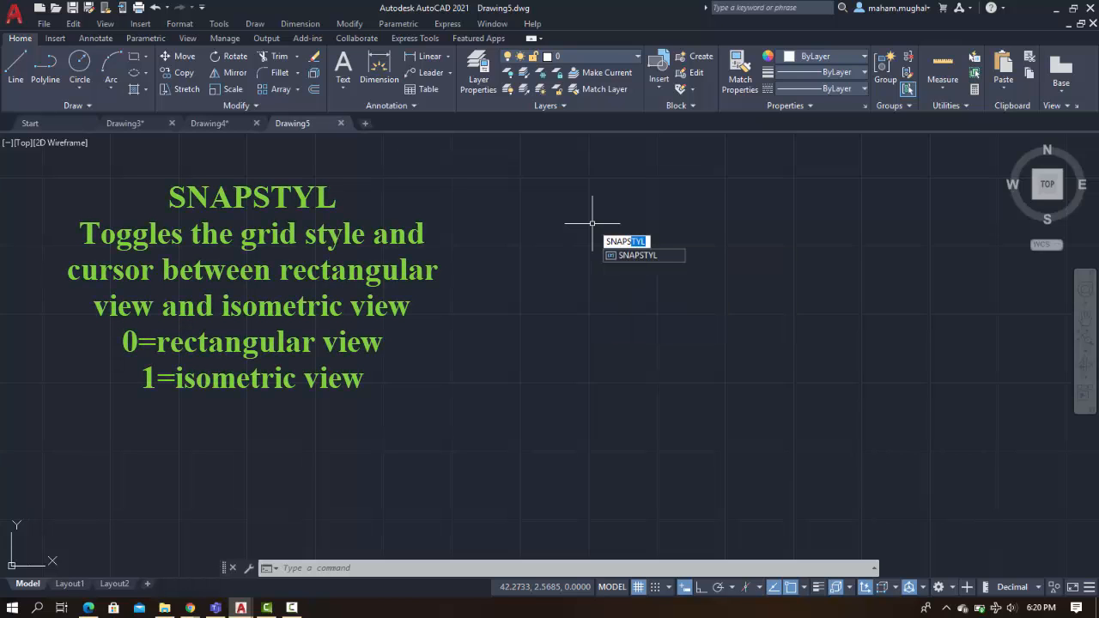
text(TYL)
key(Return)
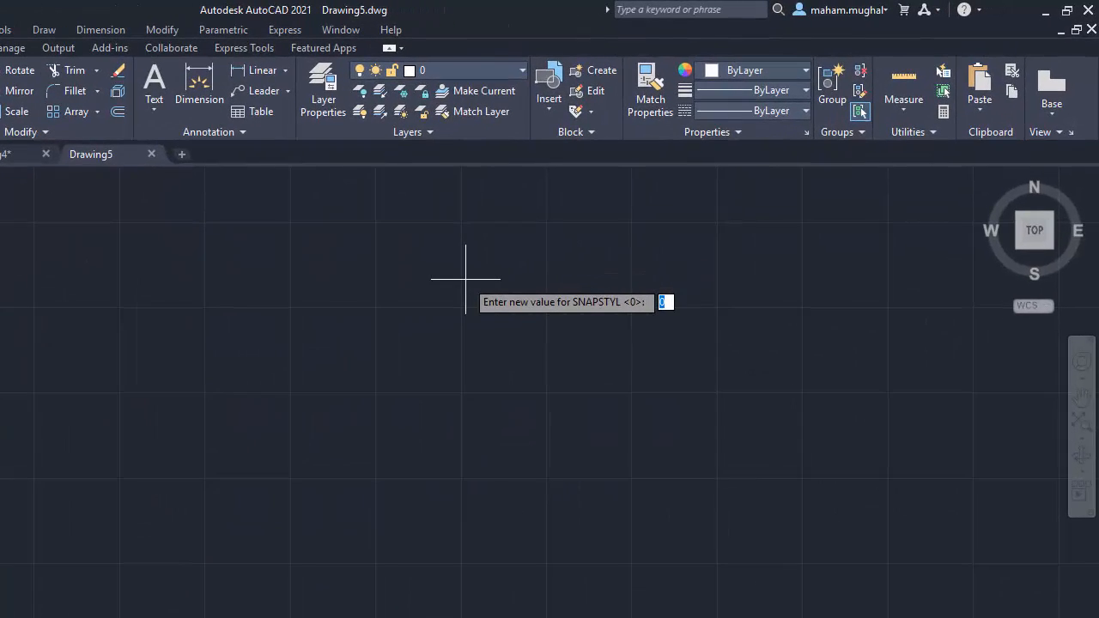
text(1)
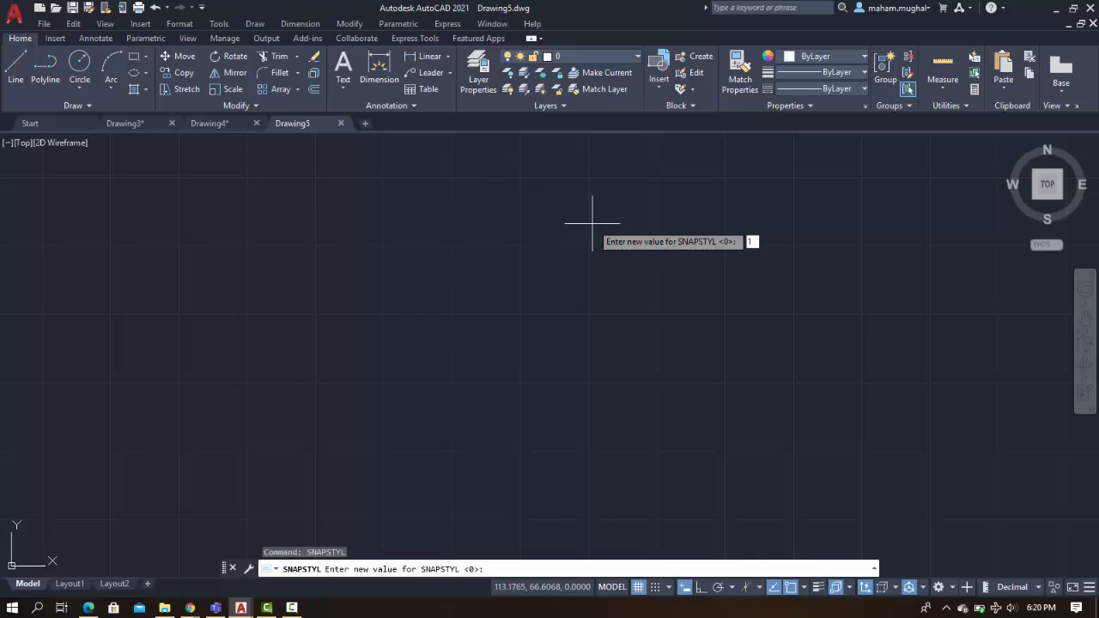
key(Return)
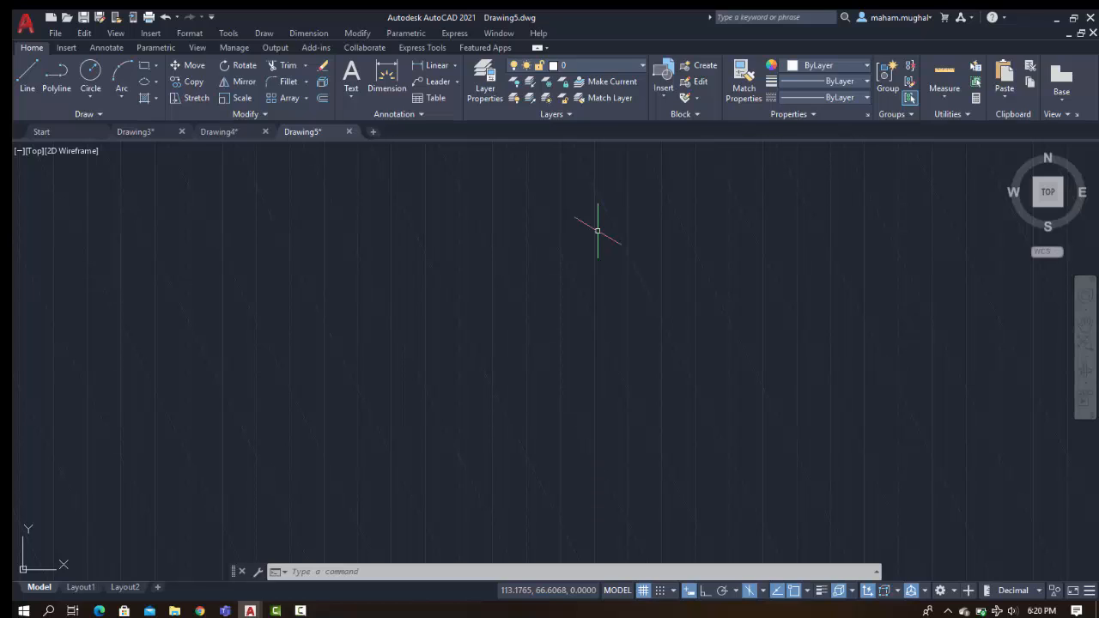
Start a line near the bottom of the drawing, turn Ortho on, and draw its first 10-unit isometric edge
click(25, 76)
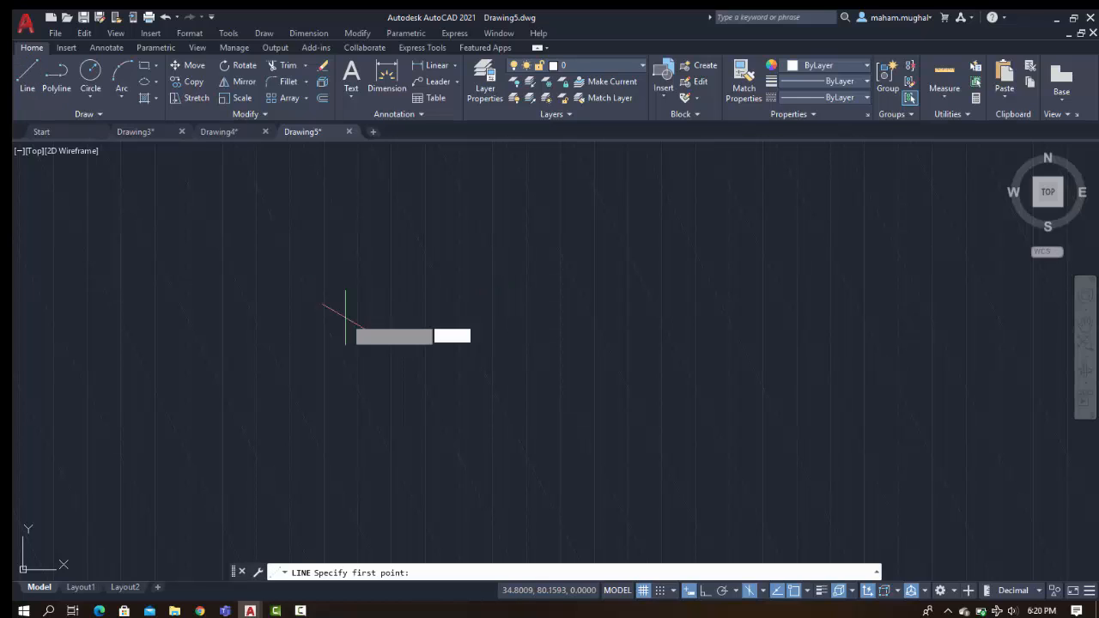
click(558, 480)
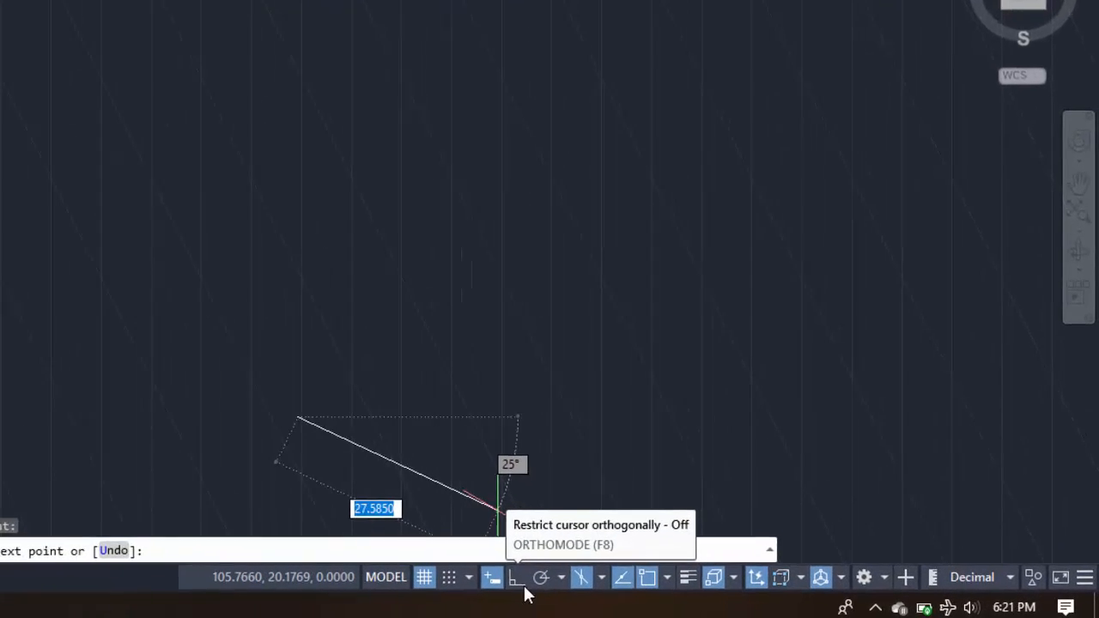
click(443, 582)
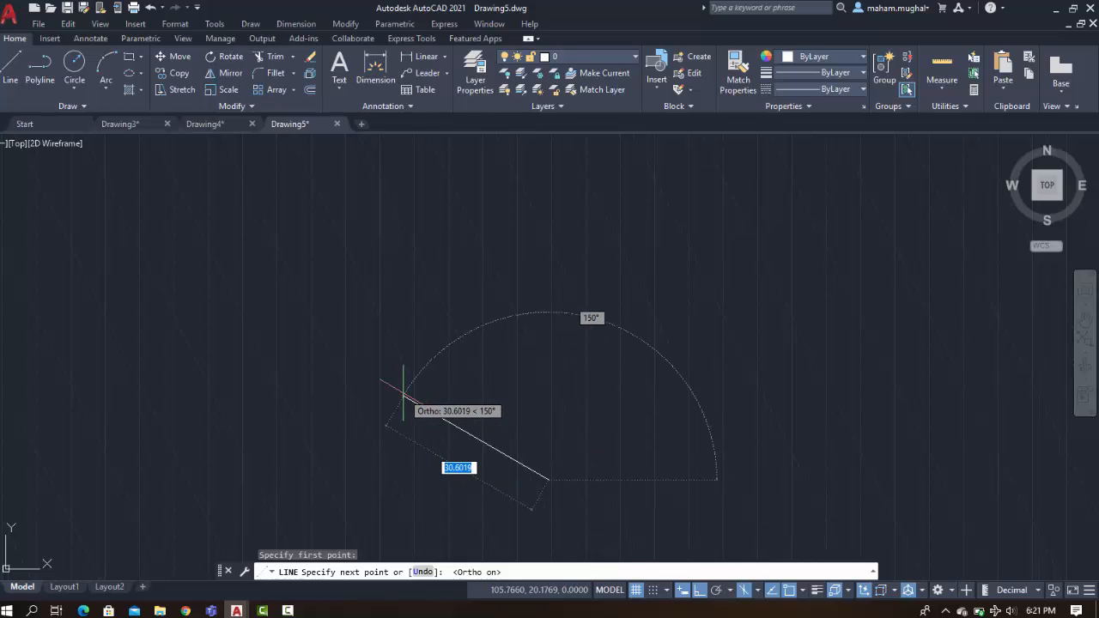
text(1)
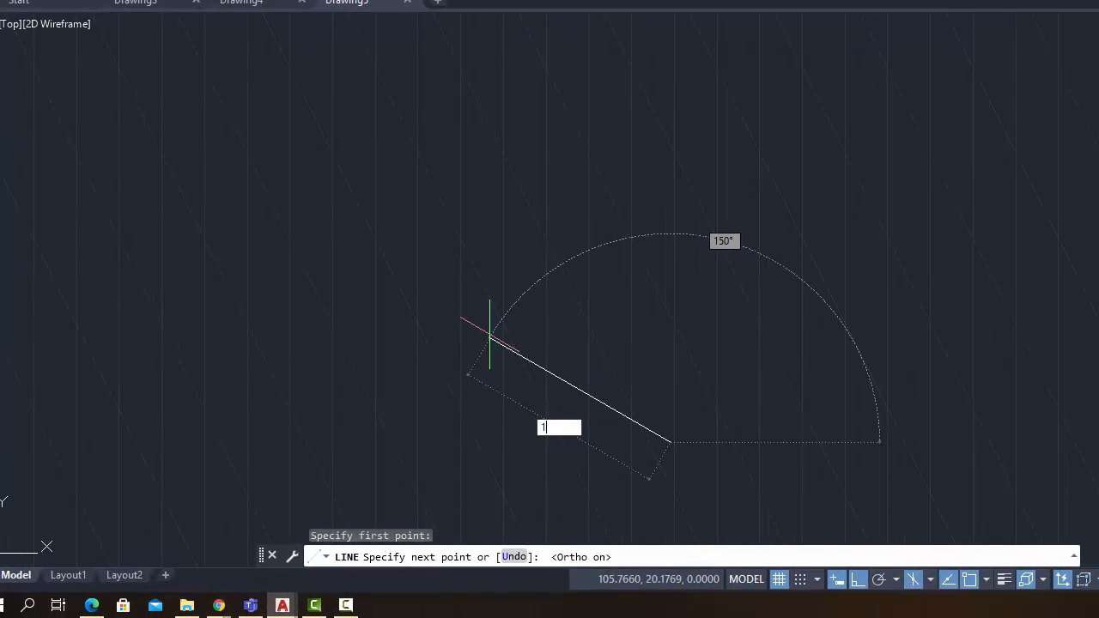
text(0)
key(Return)
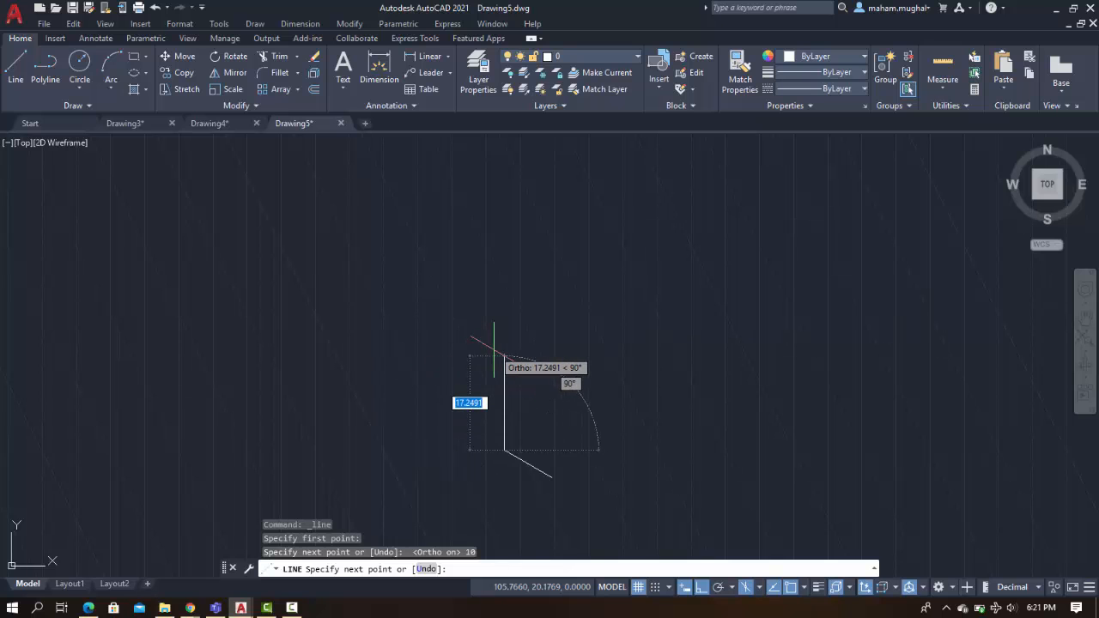
Continue the line with three more 10-unit edges to complete the cube's left face
text(1)
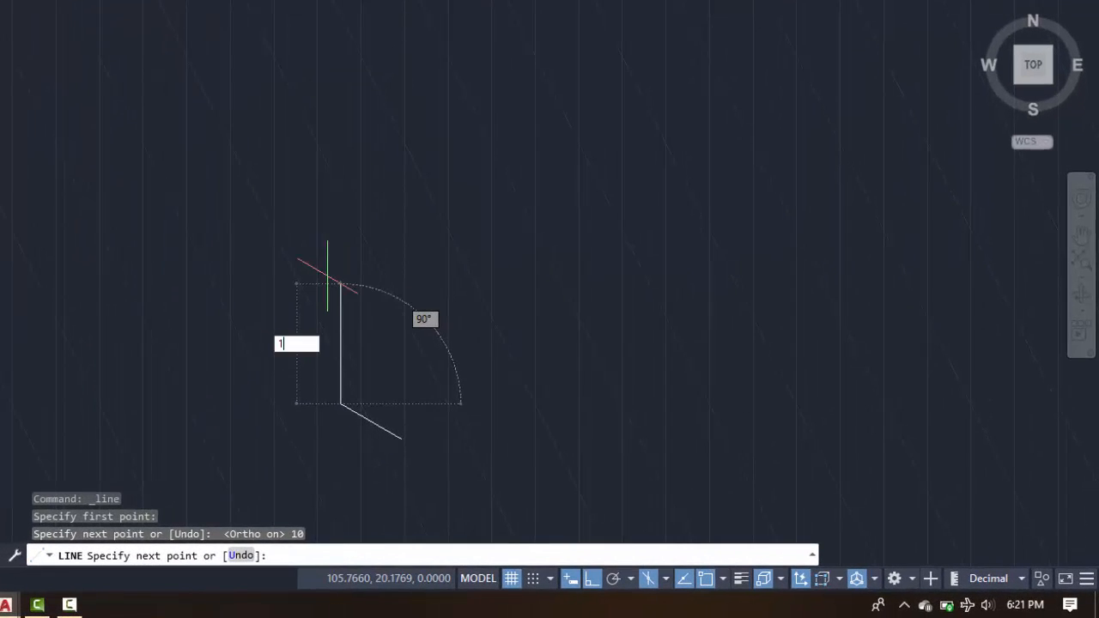
text(0)
key(Return)
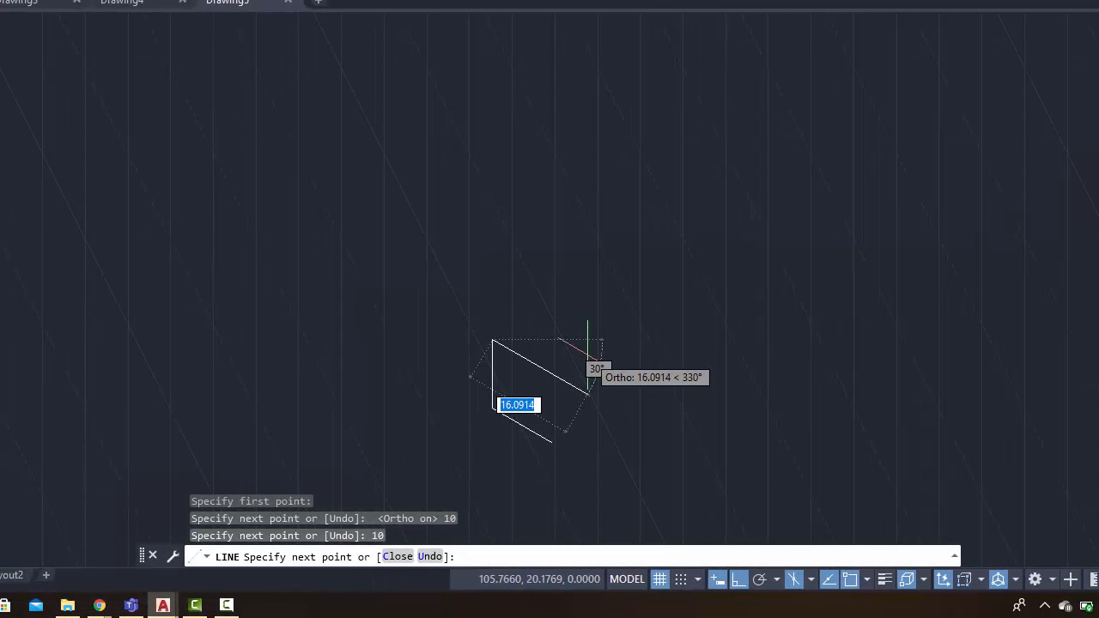
text(10)
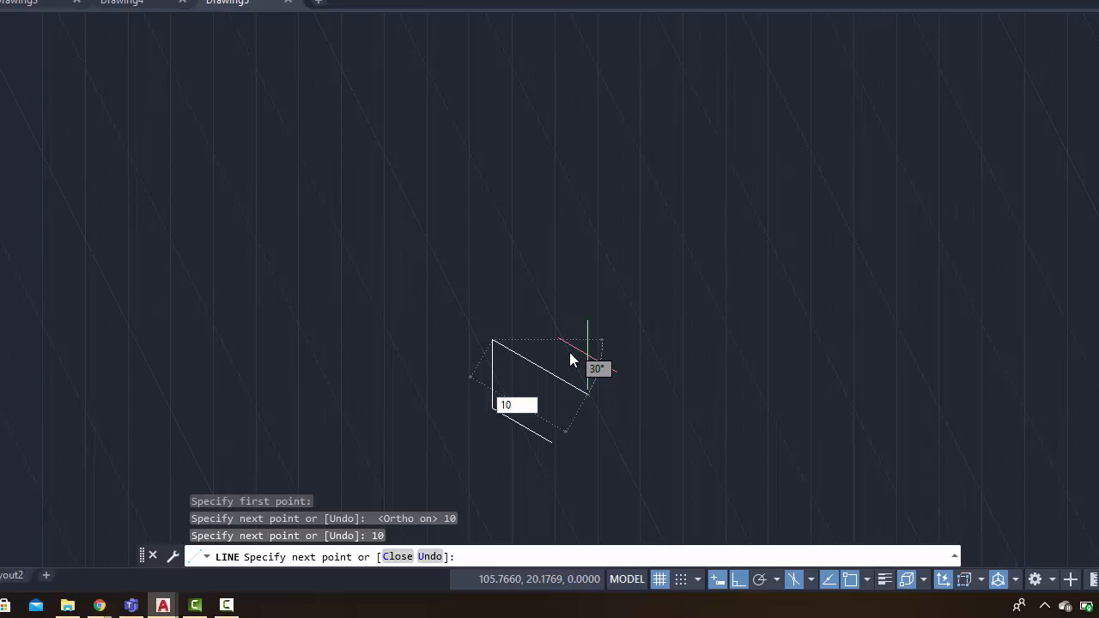
key(Return)
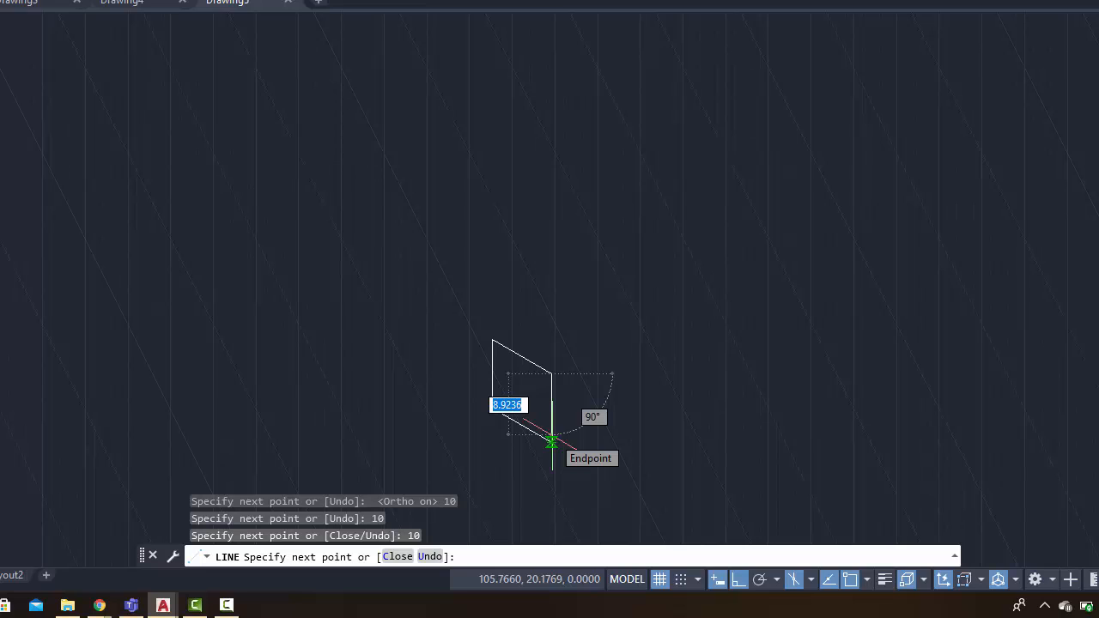
text(10)
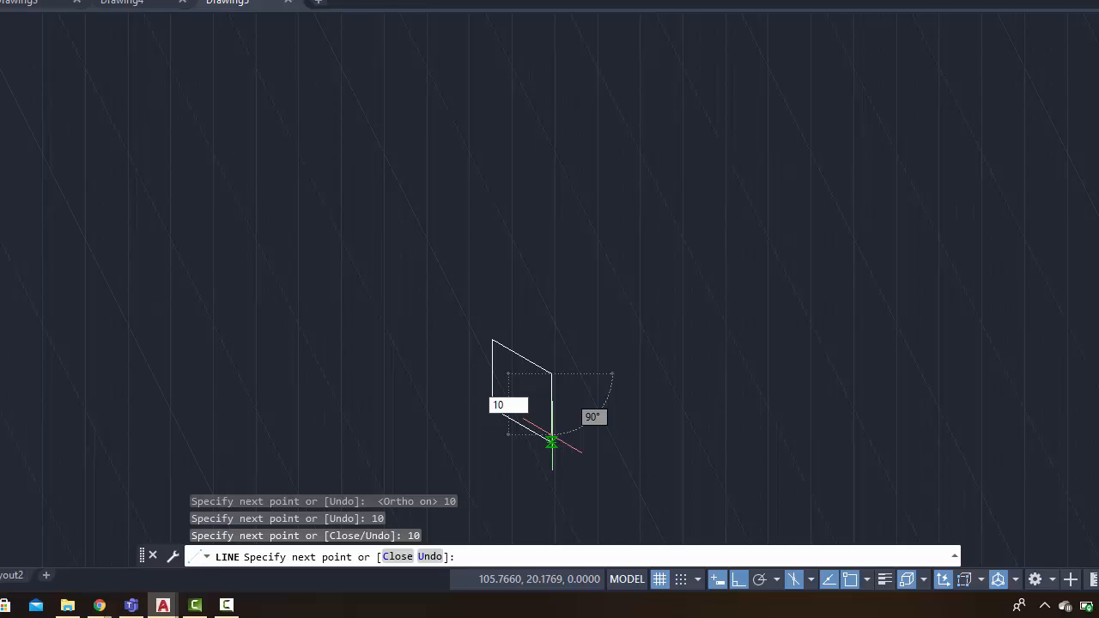
key(Return)
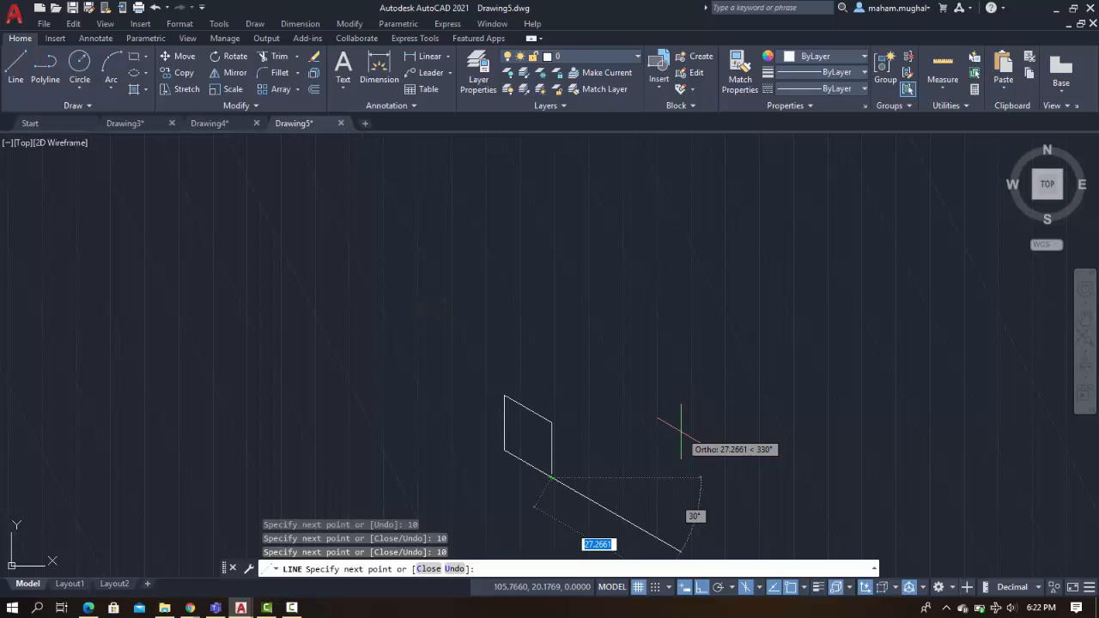
Cycle the isoplanes to Top and draw a 10-unit edge from the bottom corner toward the right
key(F5)
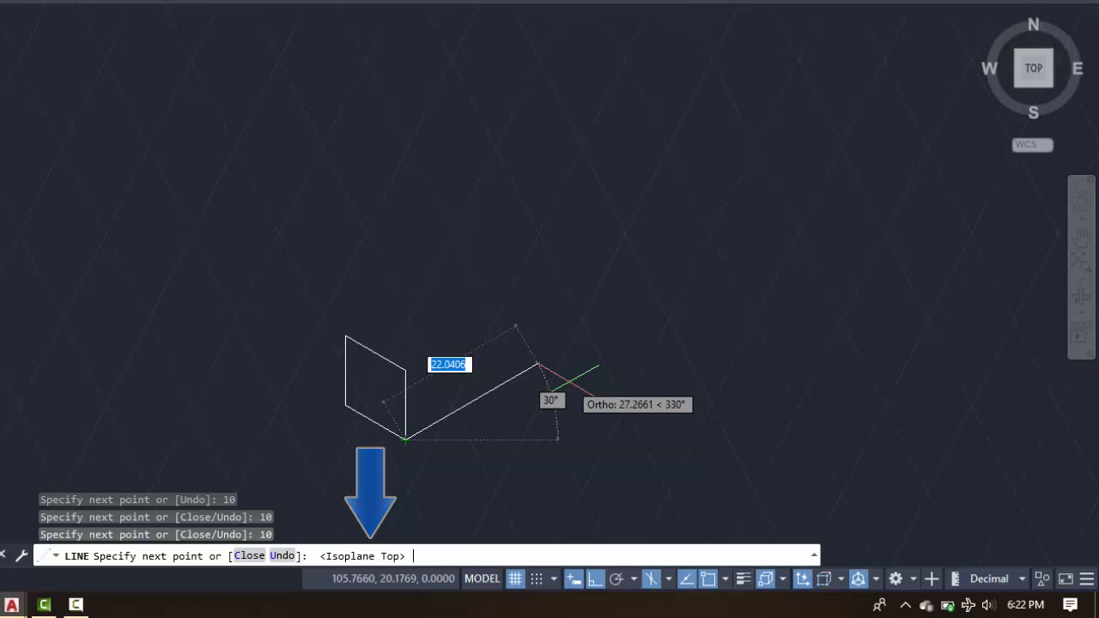
key(F5)
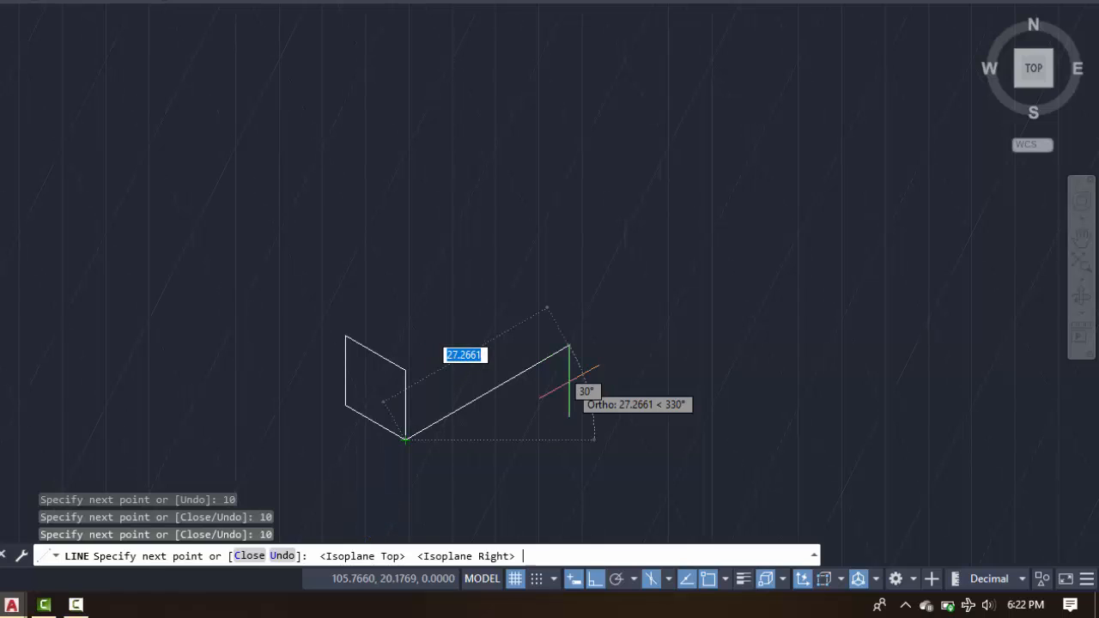
key(F5)
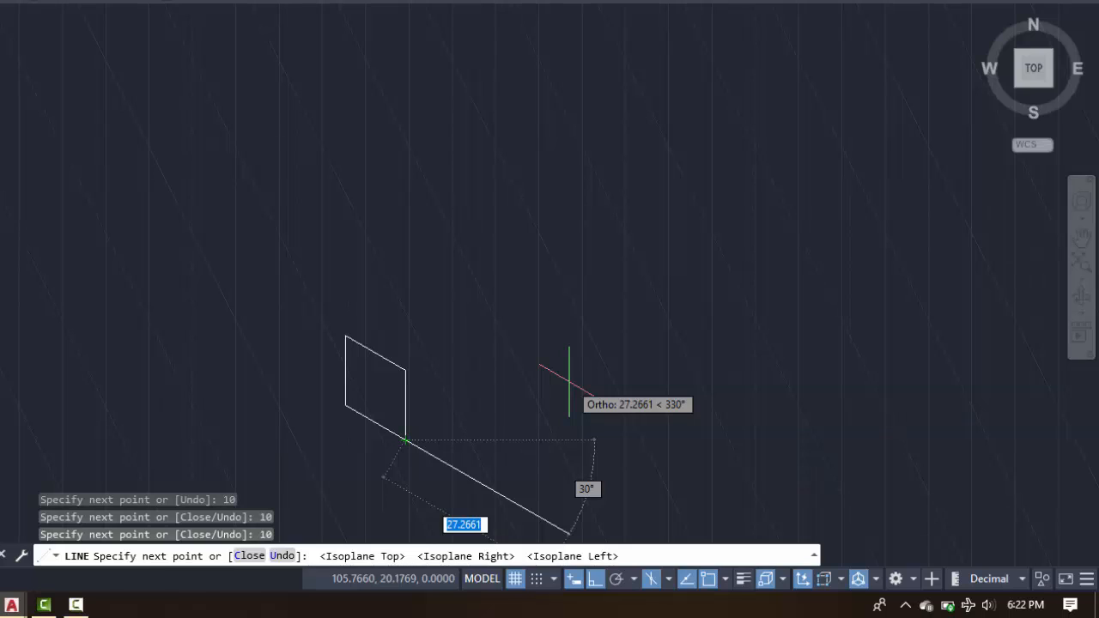
key(F5)
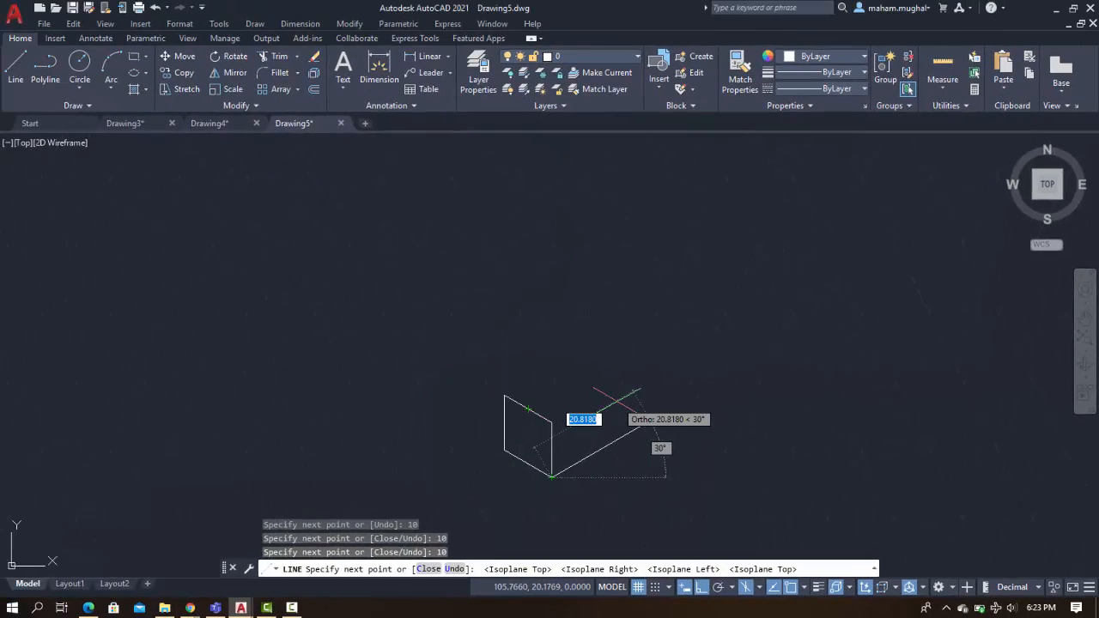
text(1)
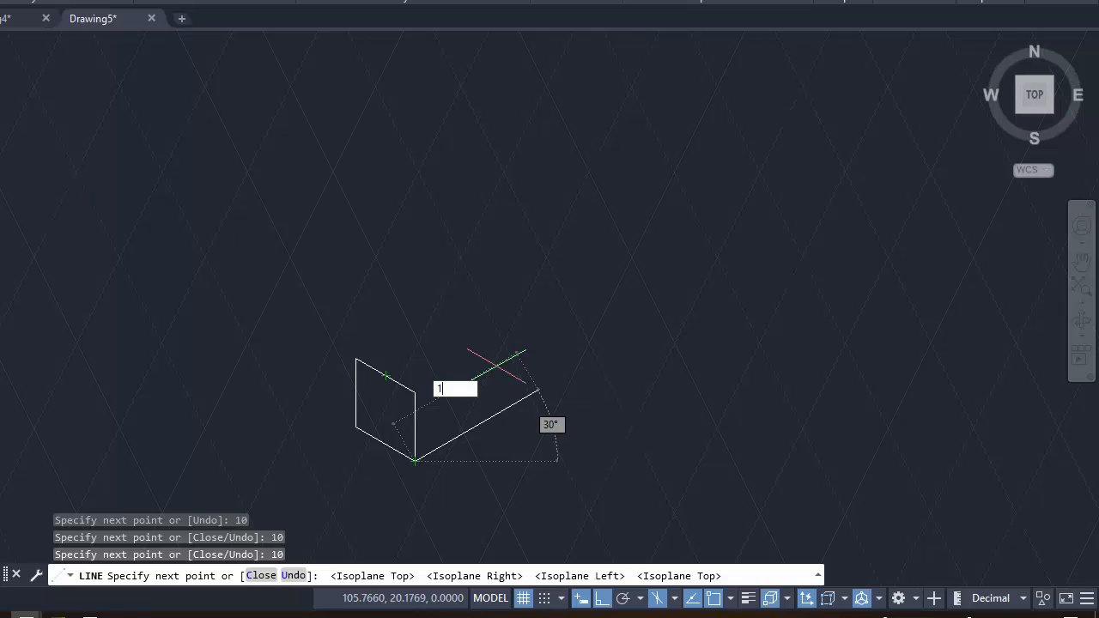
text(0)
key(Return)
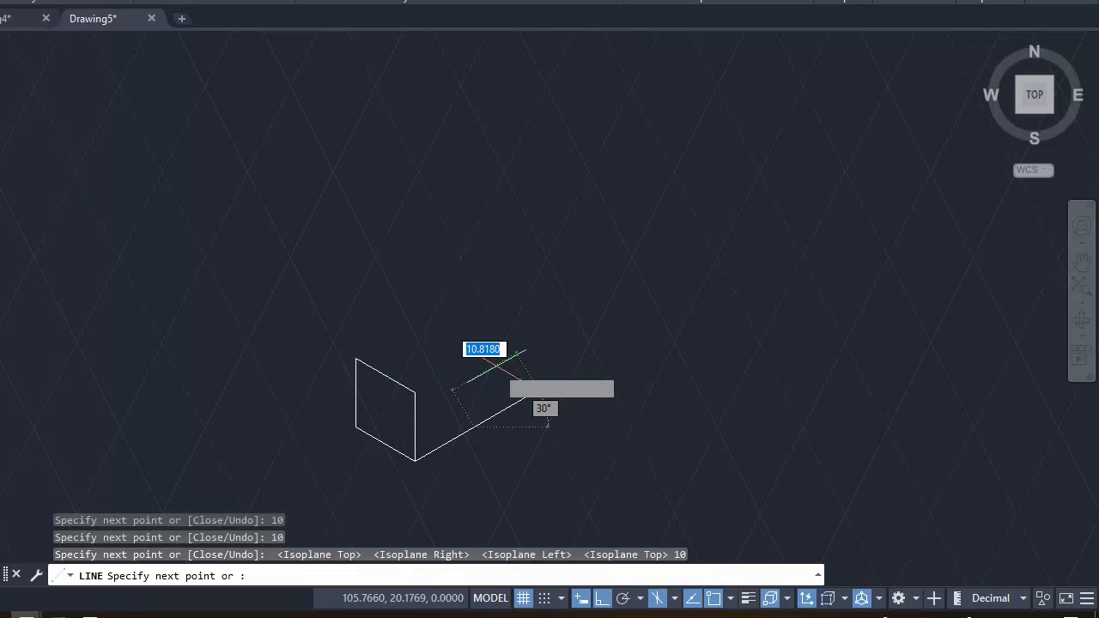
Start a new line at the end of that edge, draw 10 units up and 10 units back to close the right face
key(F5)
click(16, 68)
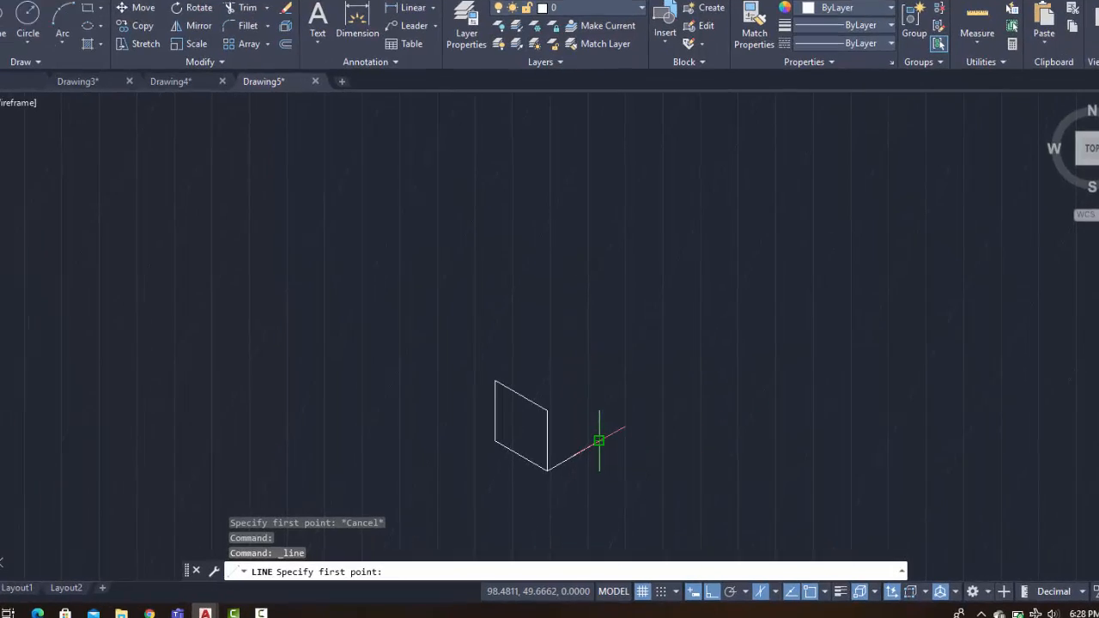
click(598, 440)
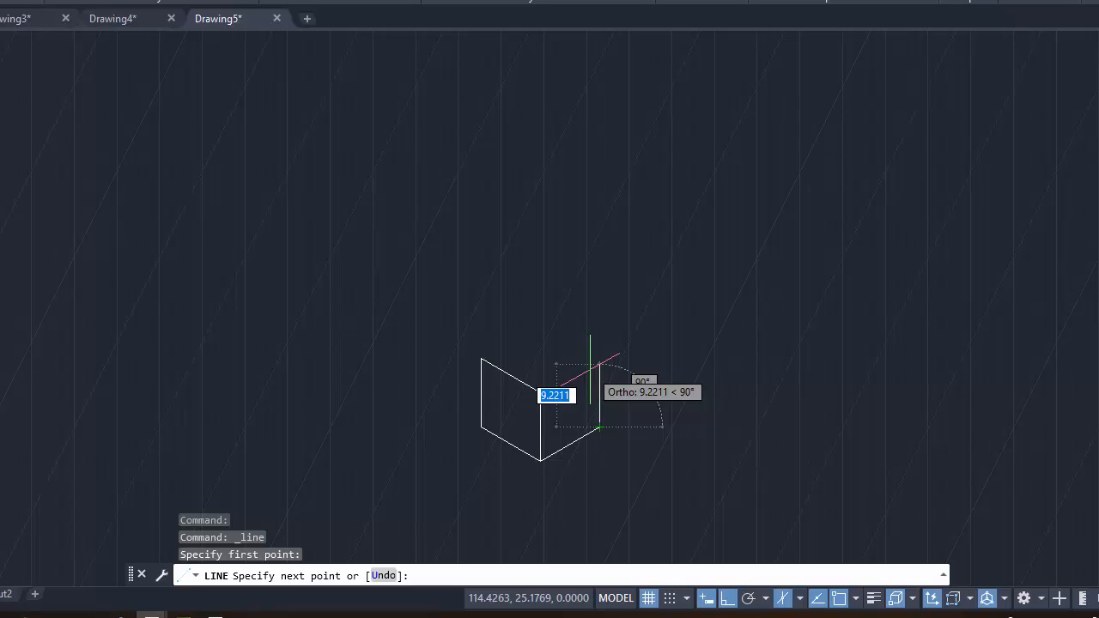
text(1)
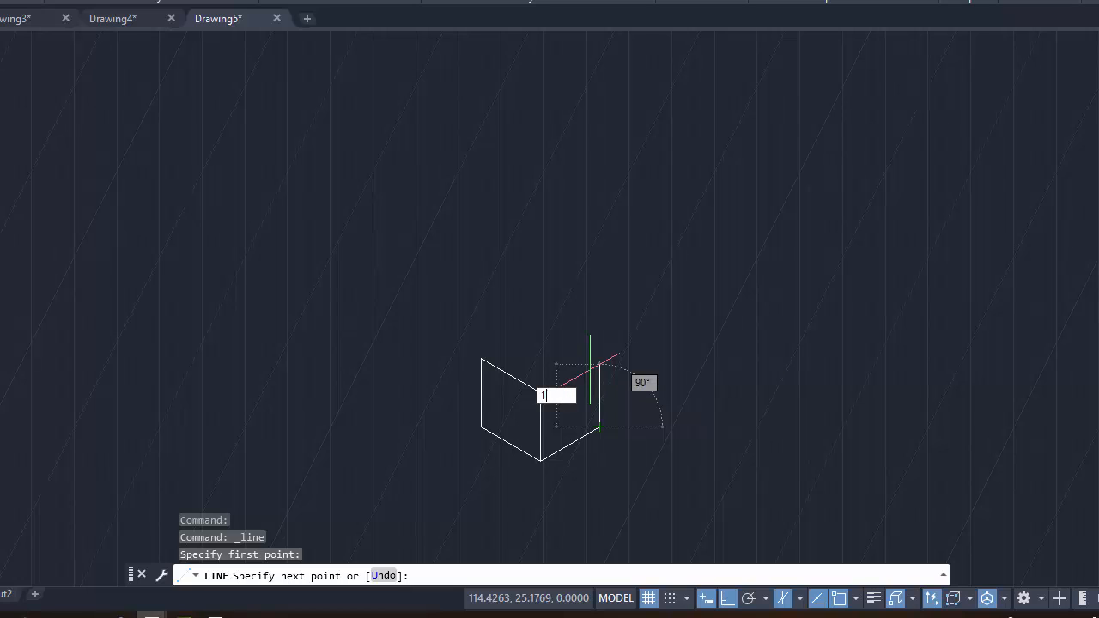
text(0)
key(Return)
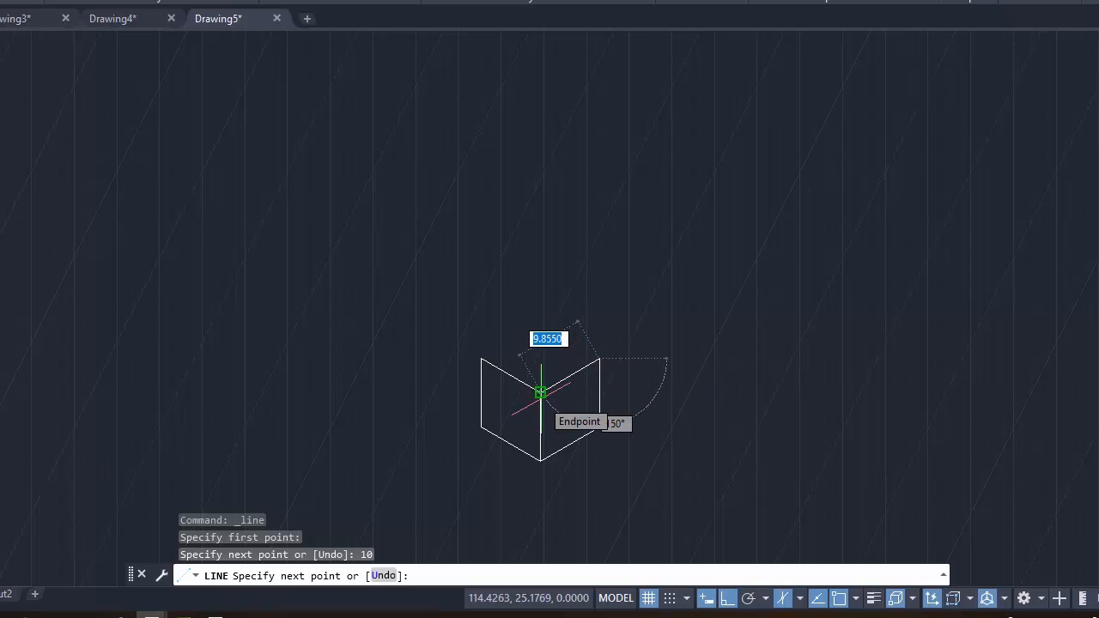
text(10)
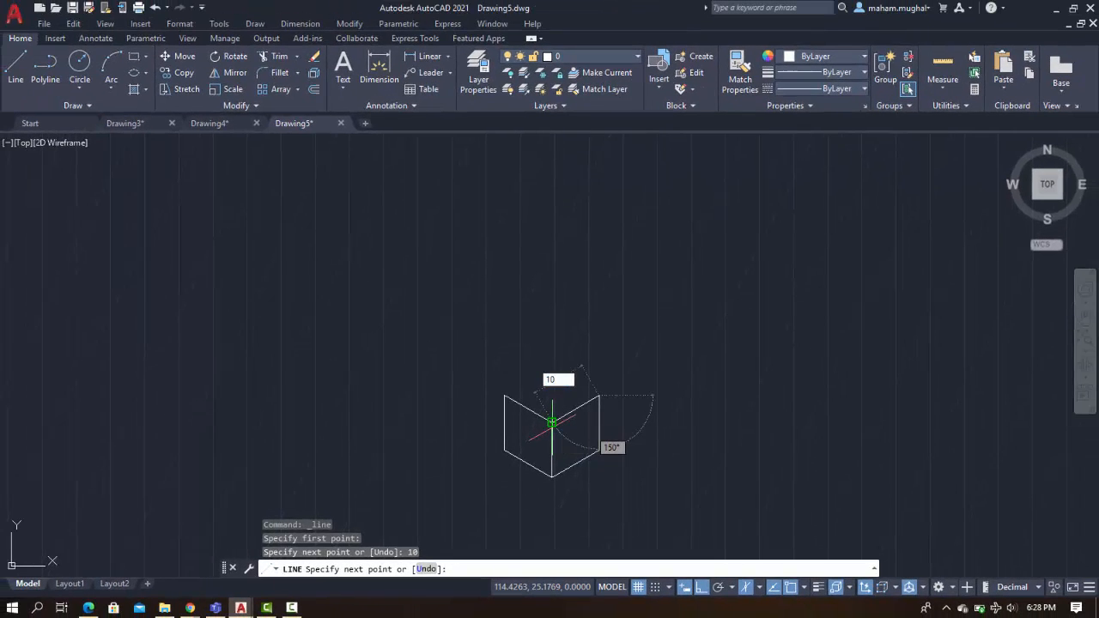
key(Return)
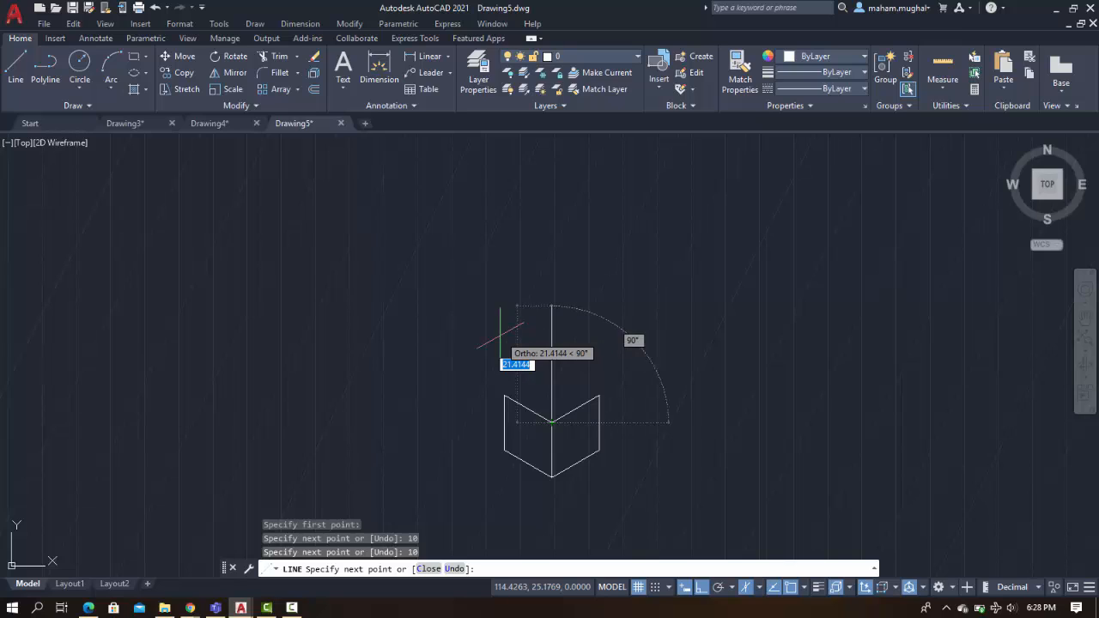
key(Escape)
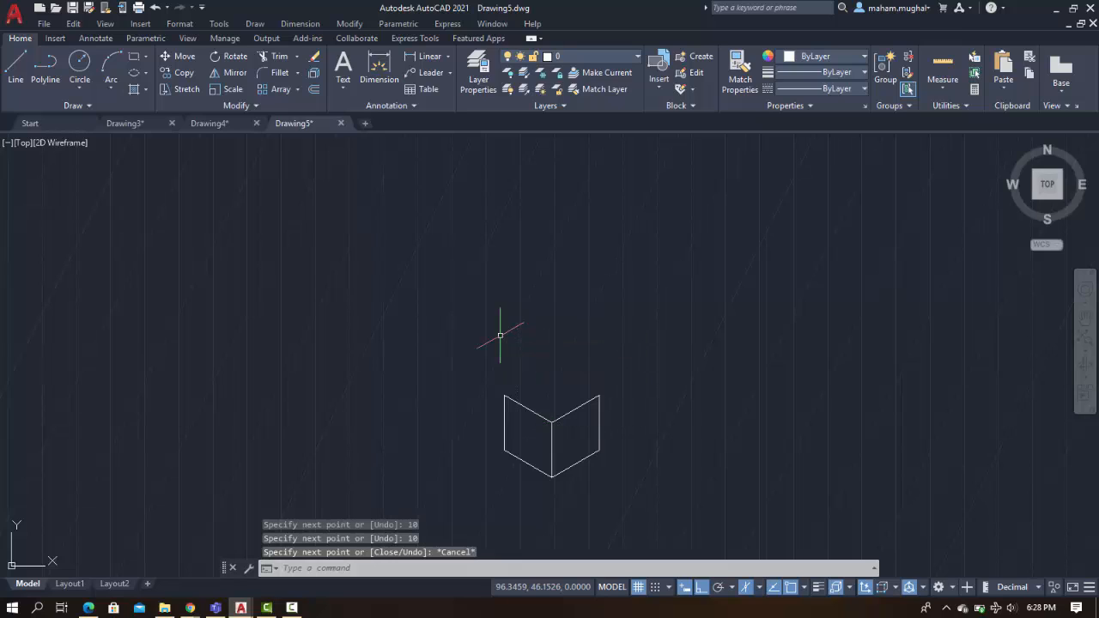
Draw the cube's two remaining top-face edges, 10 units each, from the left face's top corner, switching isoplanes between them
click(16, 67)
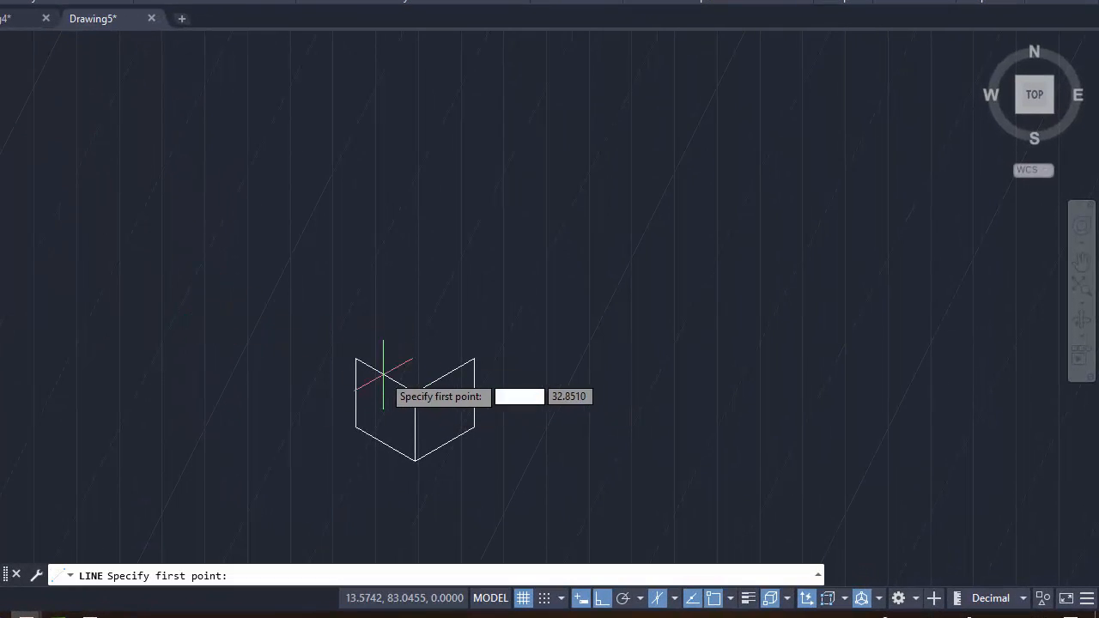
click(356, 357)
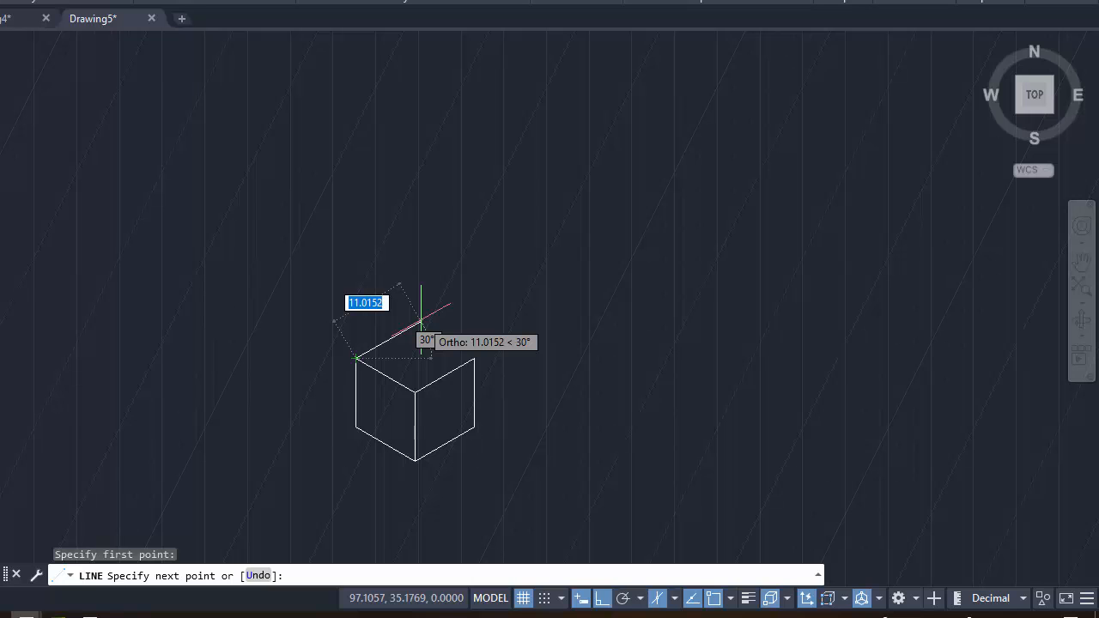
text(10)
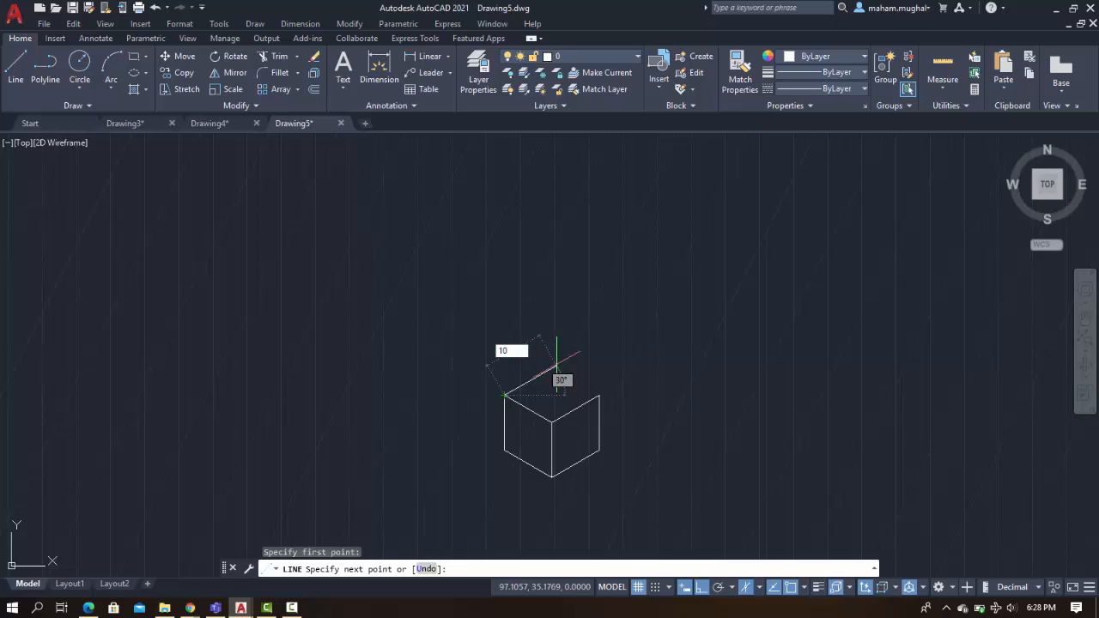
key(Return)
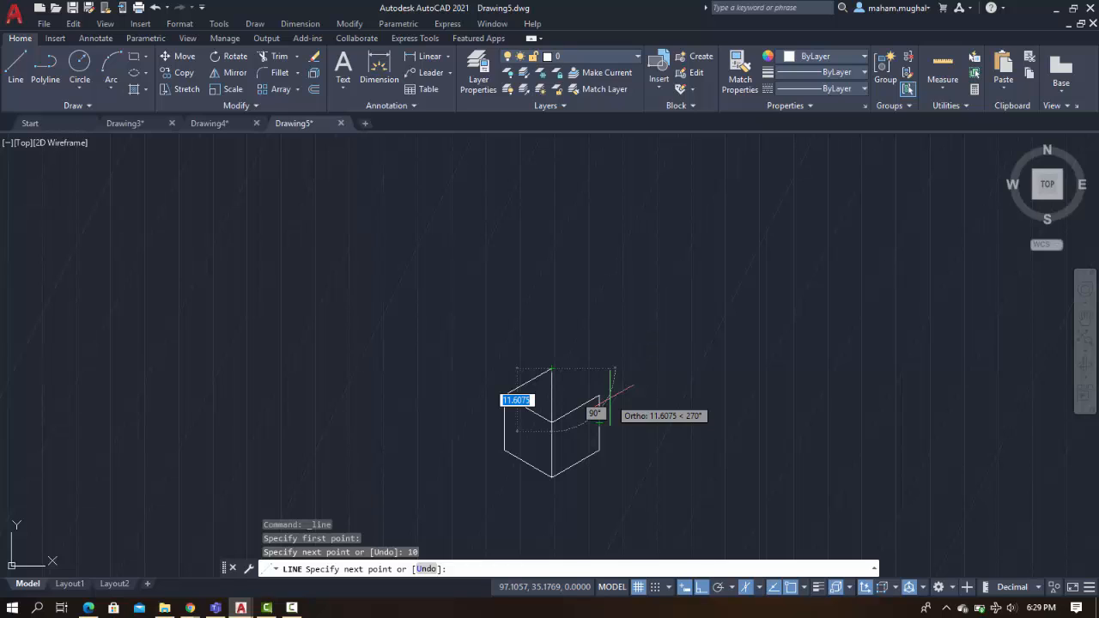
key(F5)
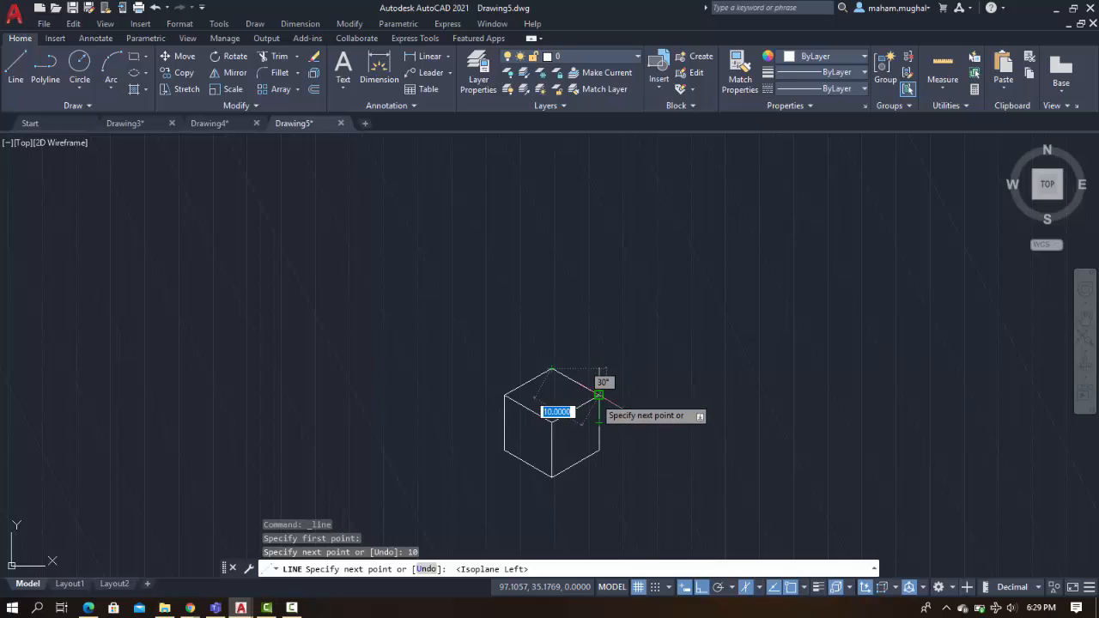
text(10)
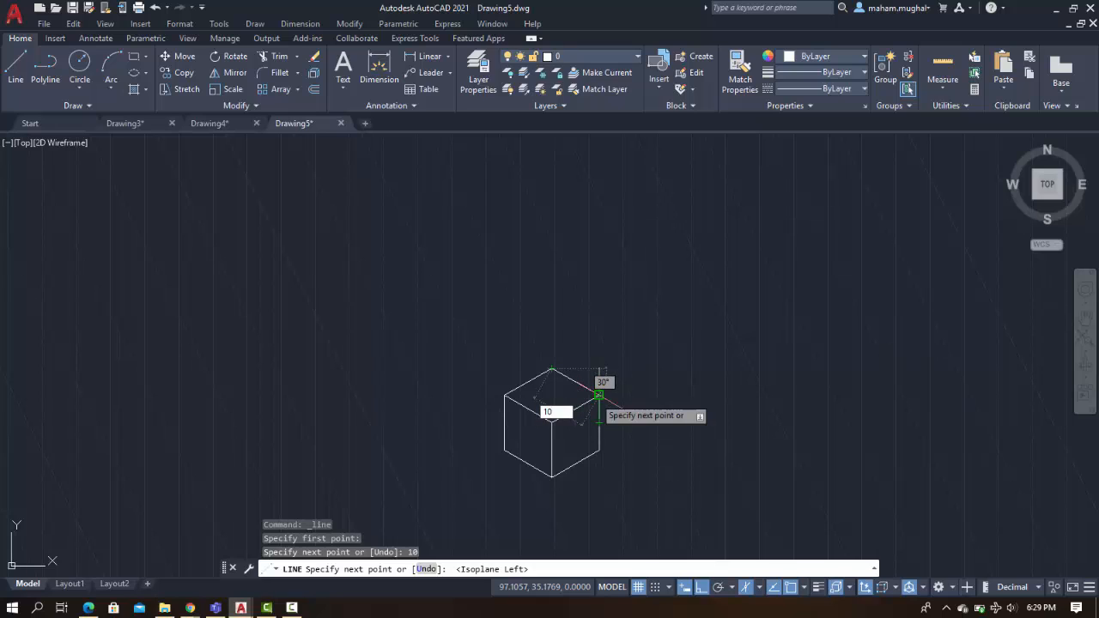
key(Return)
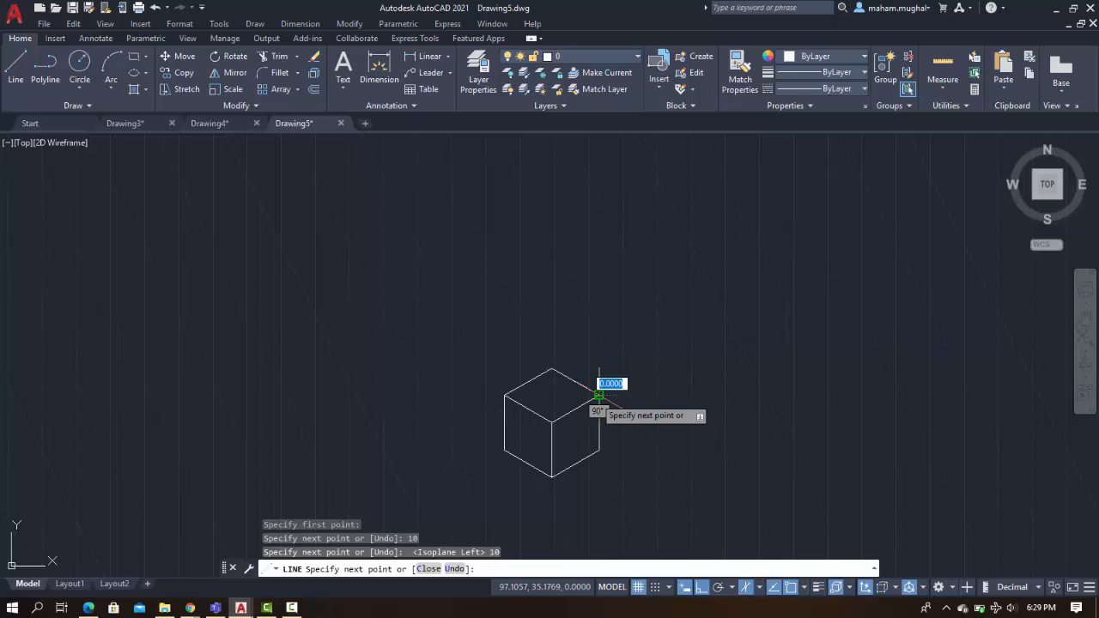
key(Escape)
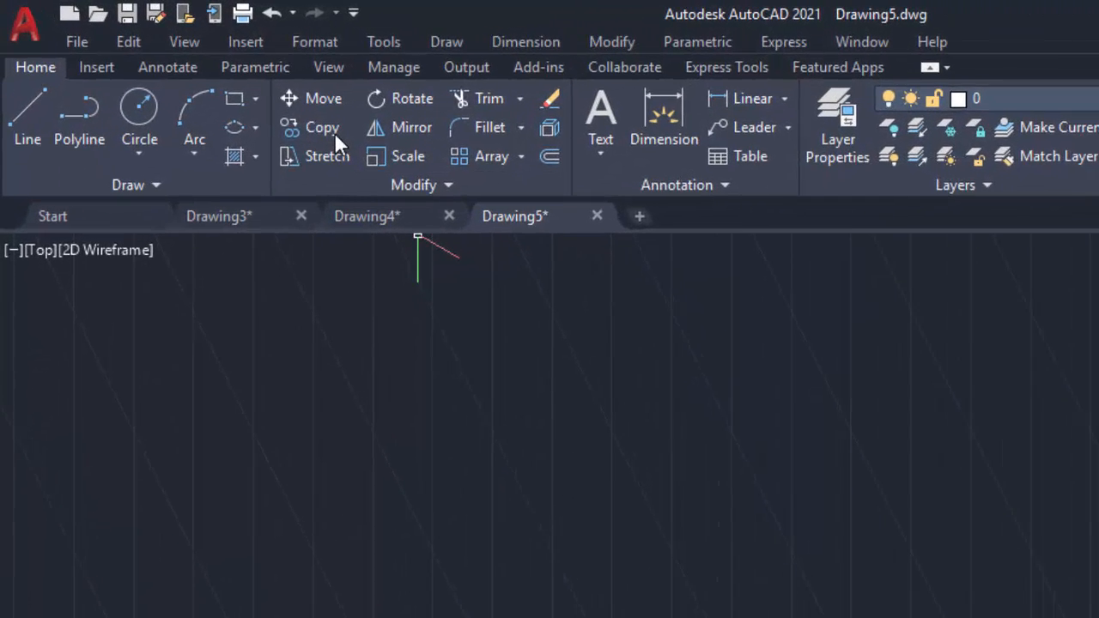
Copy the cube's front vertical edge 5 units along the Top isoplane onto the right face as a centre line
click(345, 139)
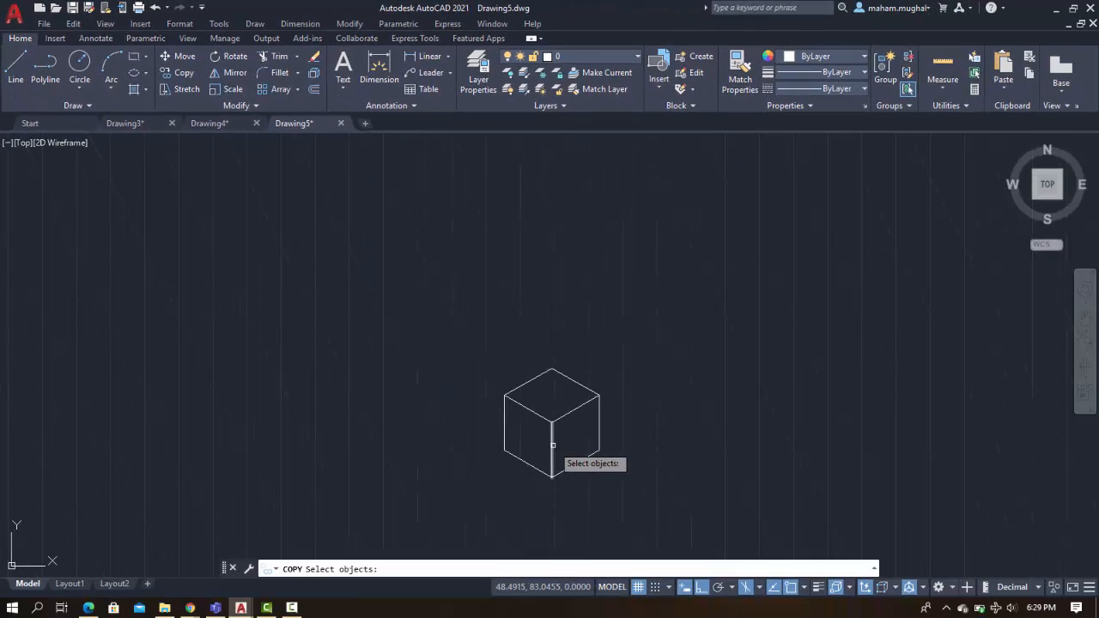
click(552, 448)
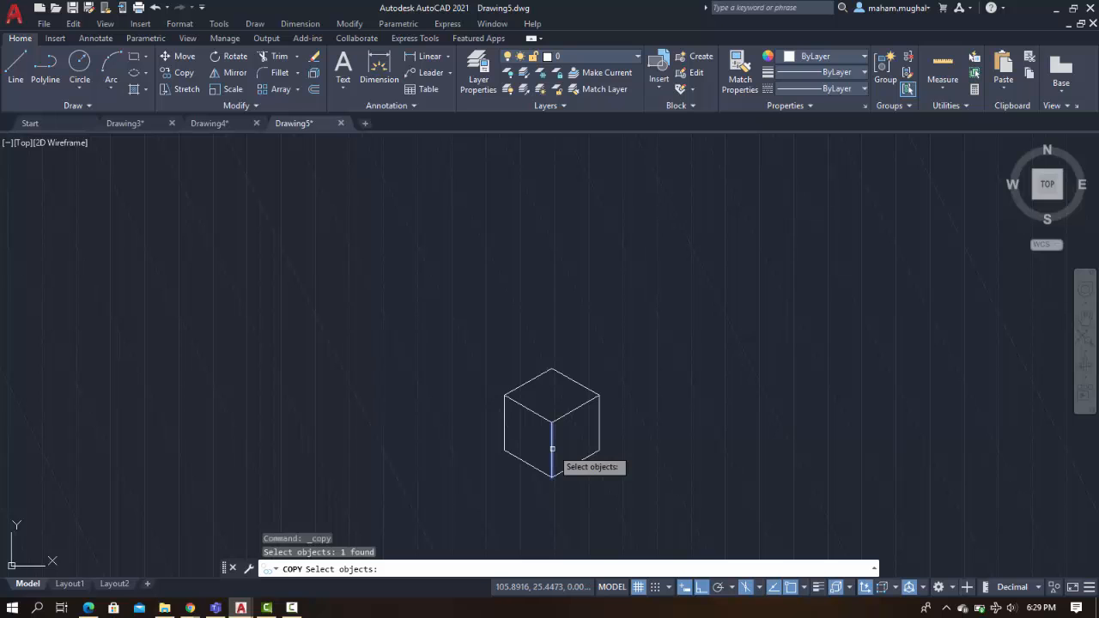
key(Return)
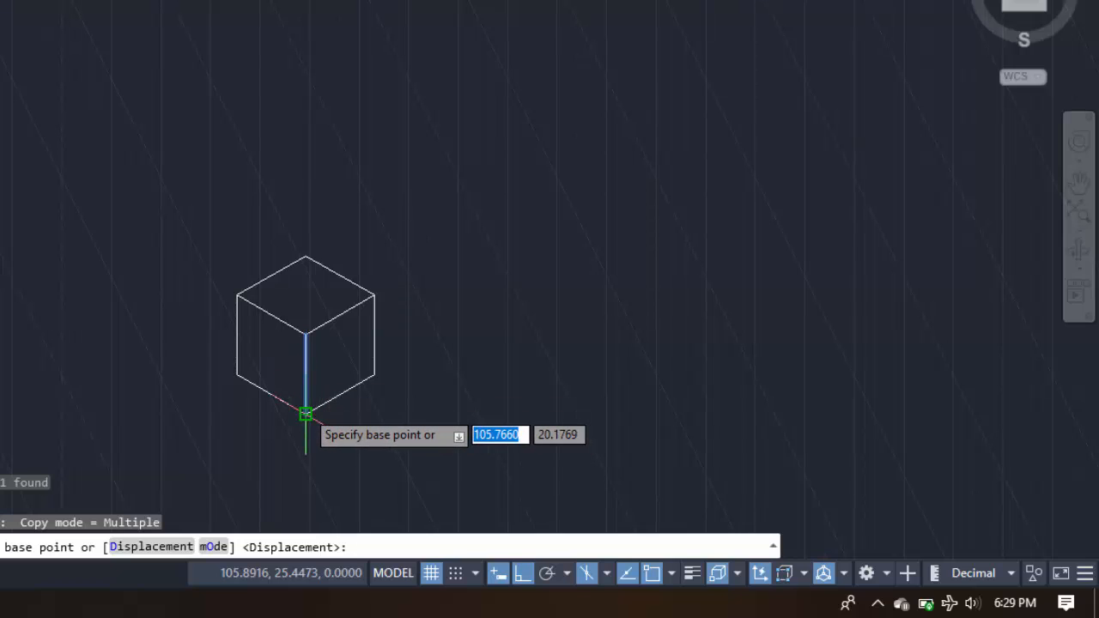
click(305, 414)
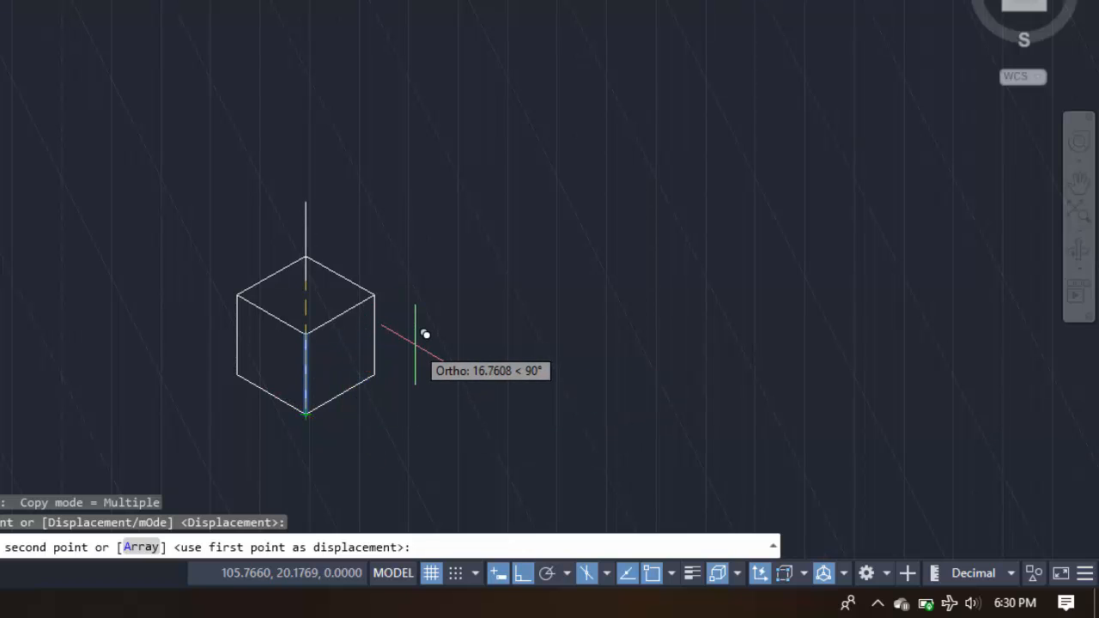
key(F5)
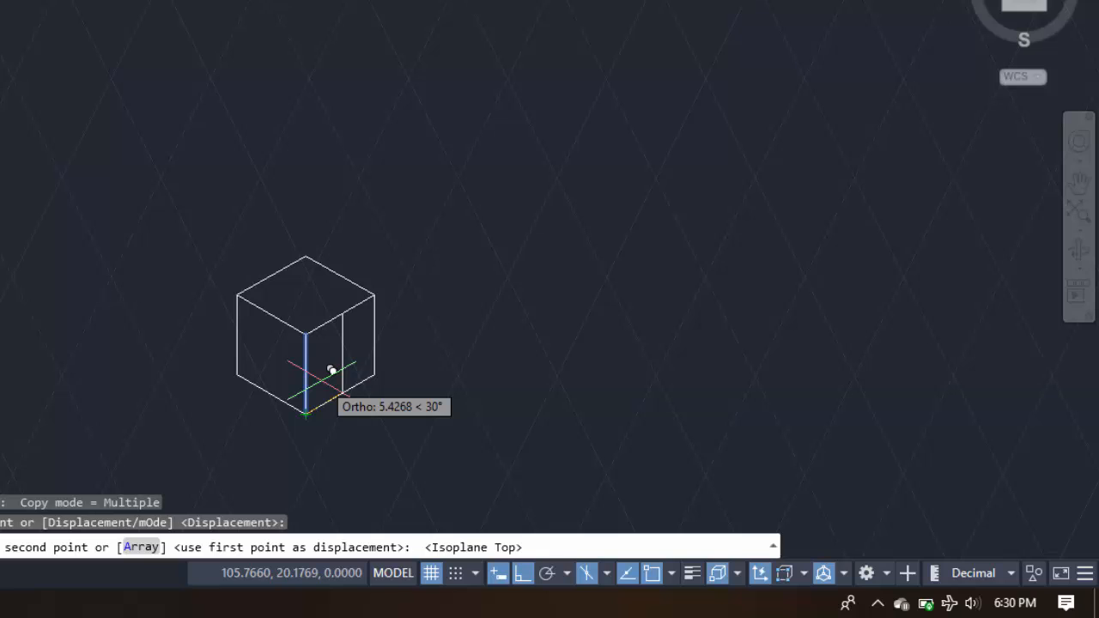
text(5)
key(Return)
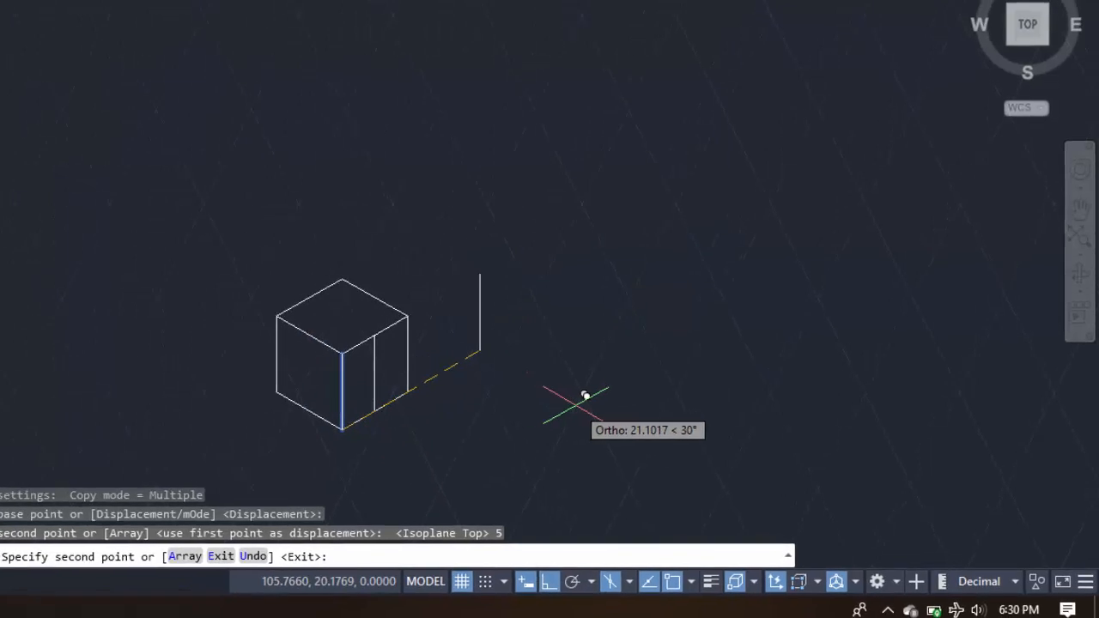
key(Return)
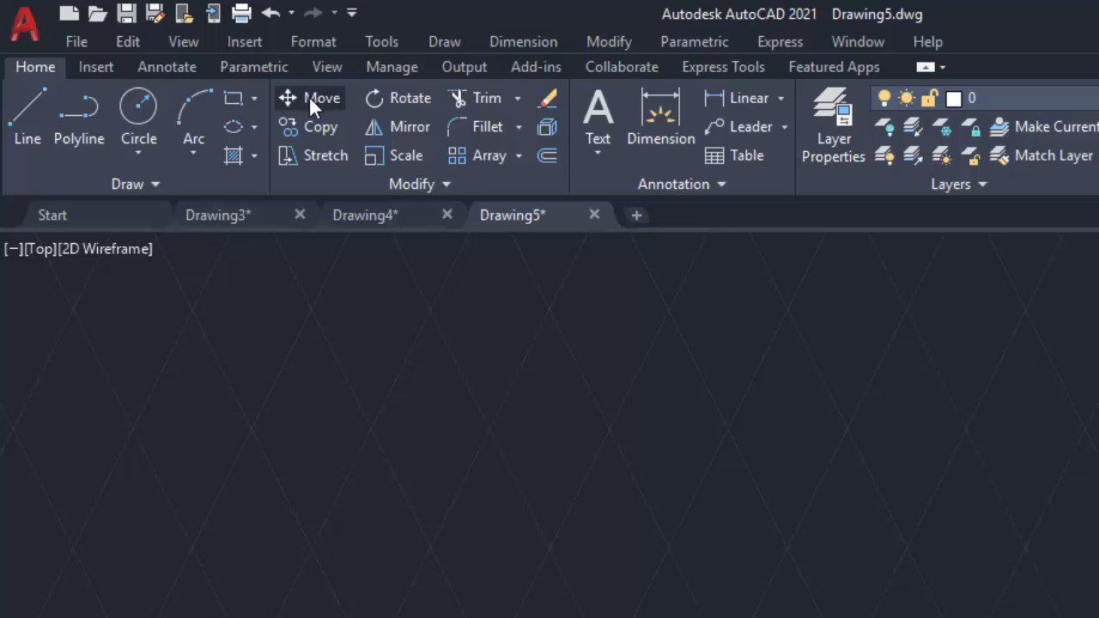
Draw a radius-5 isocircle on the Right isoplane centred on the helper line's midpoint, then delete the helper line
click(256, 125)
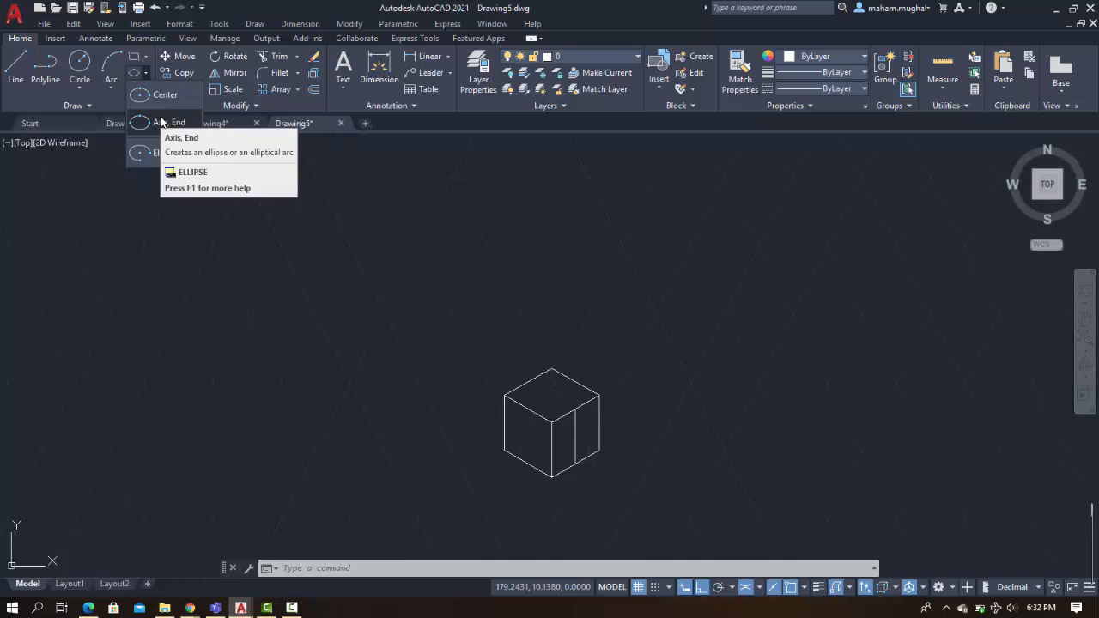
click(161, 122)
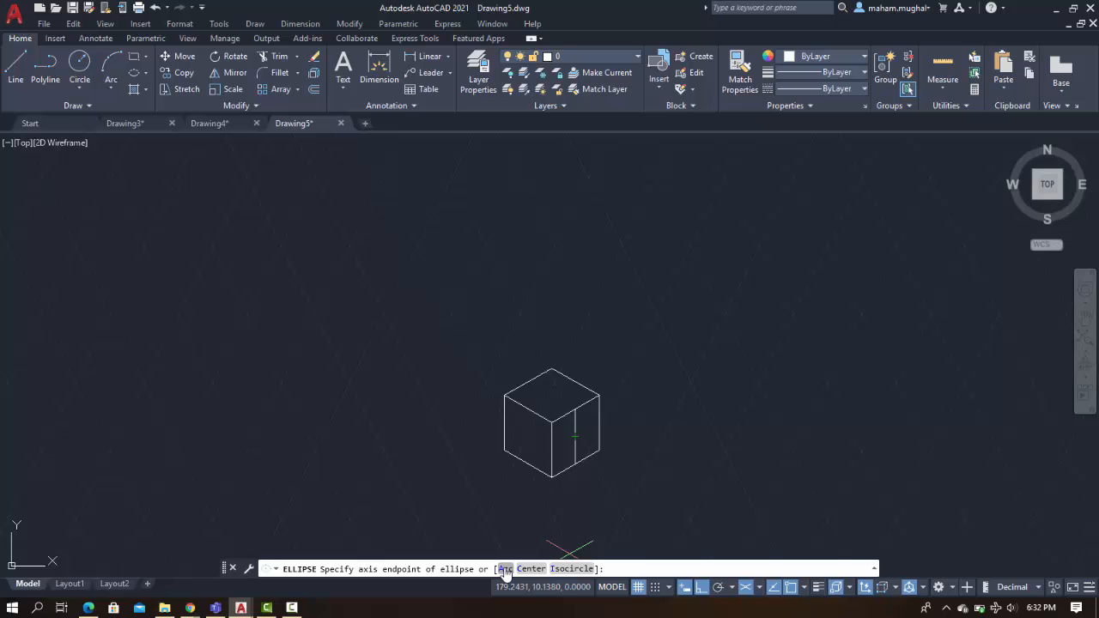
click(560, 570)
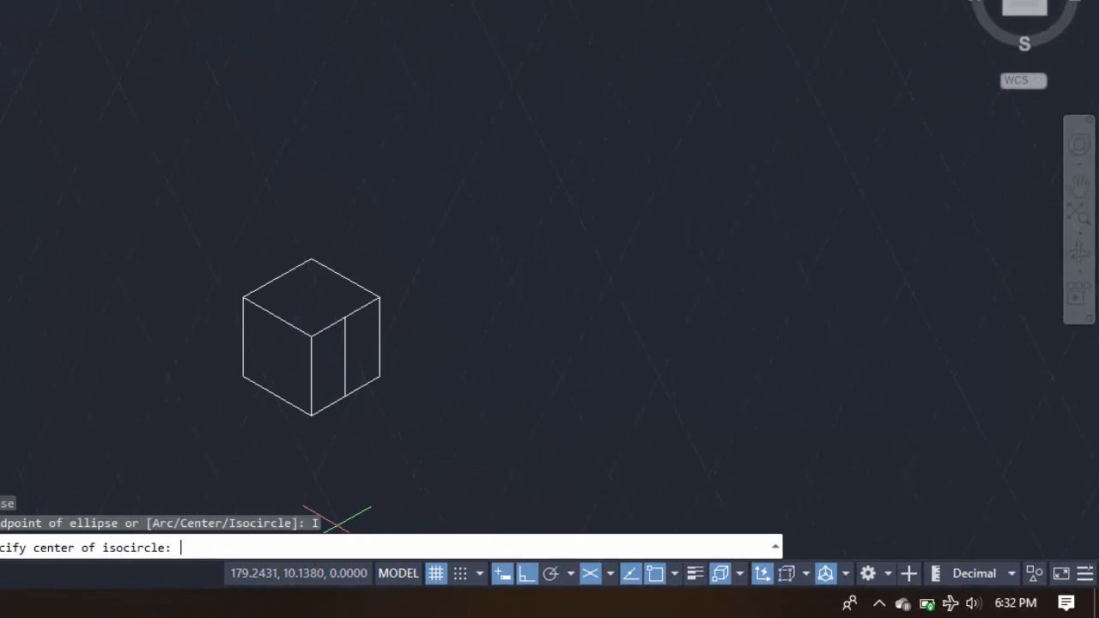
click(344, 354)
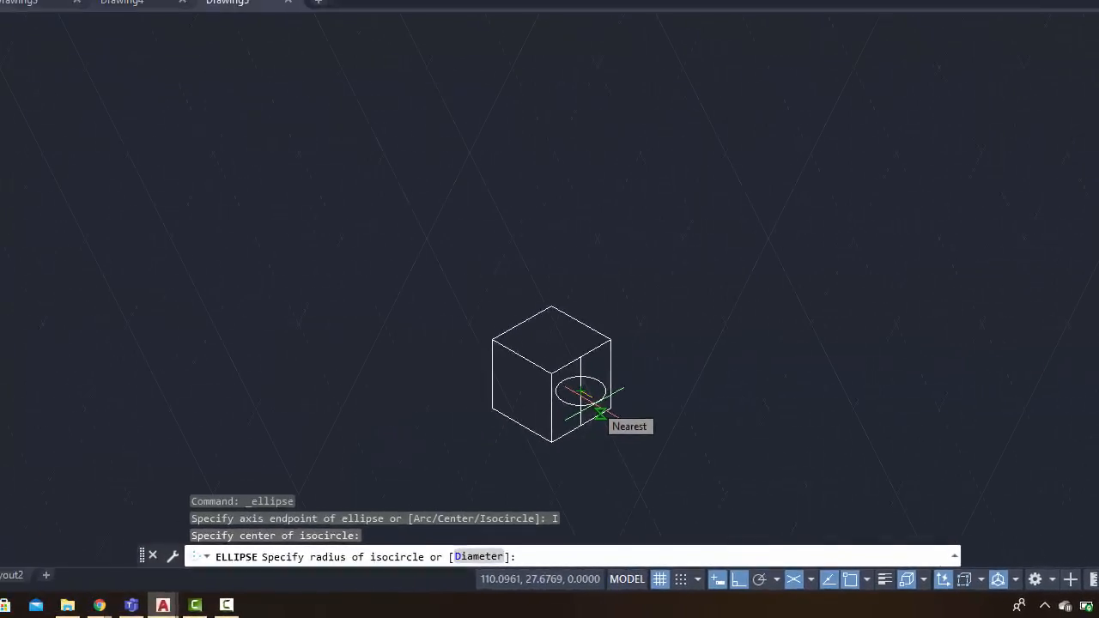
key(F5)
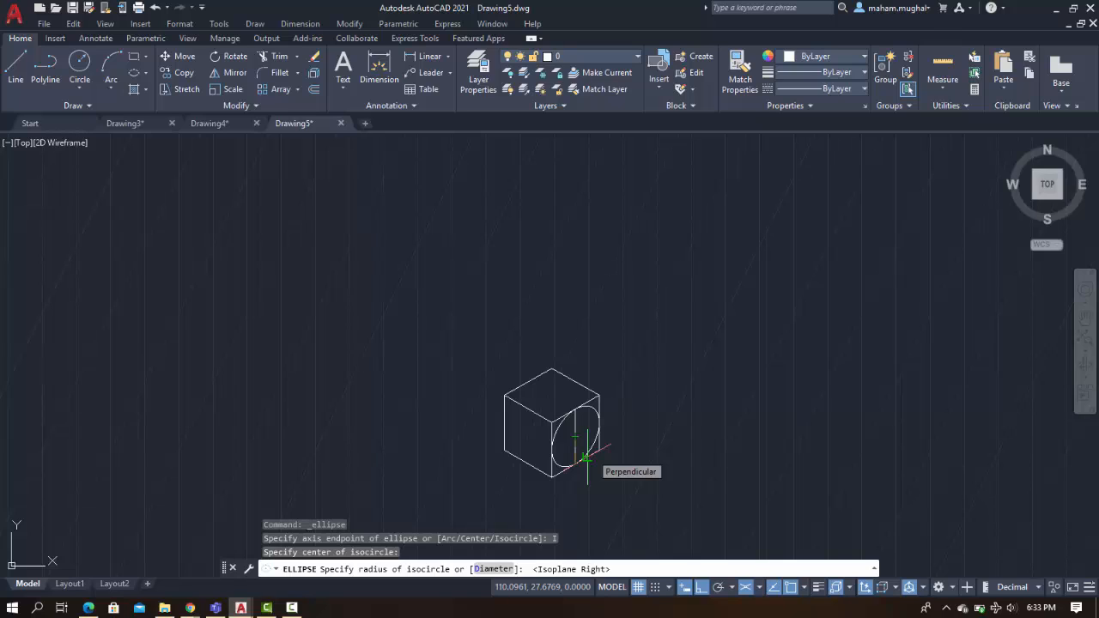
text(5)
key(Return)
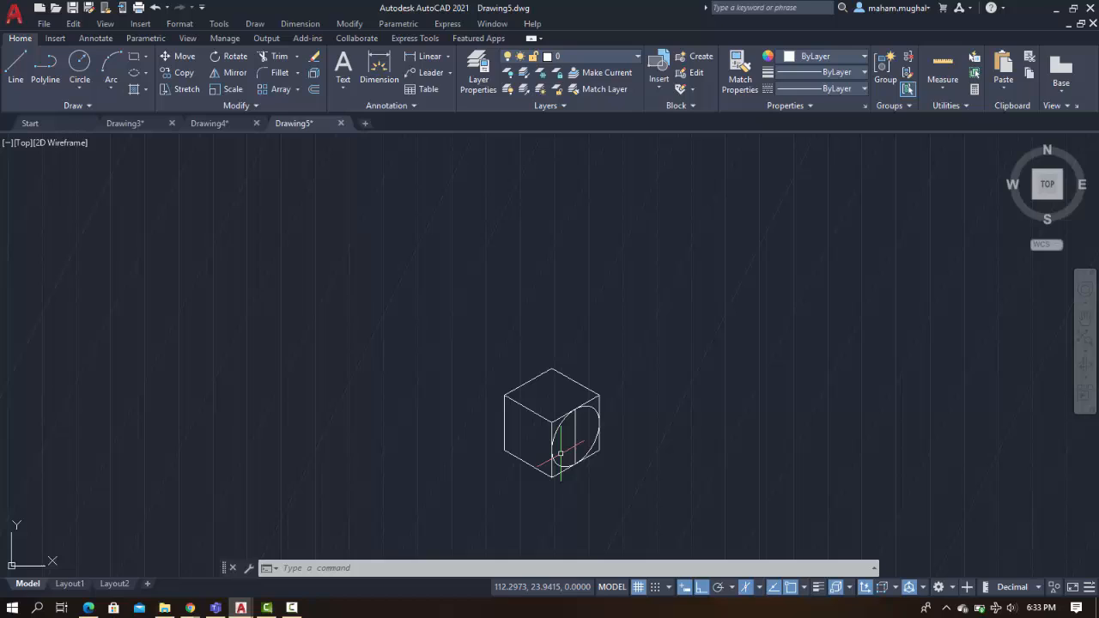
click(575, 445)
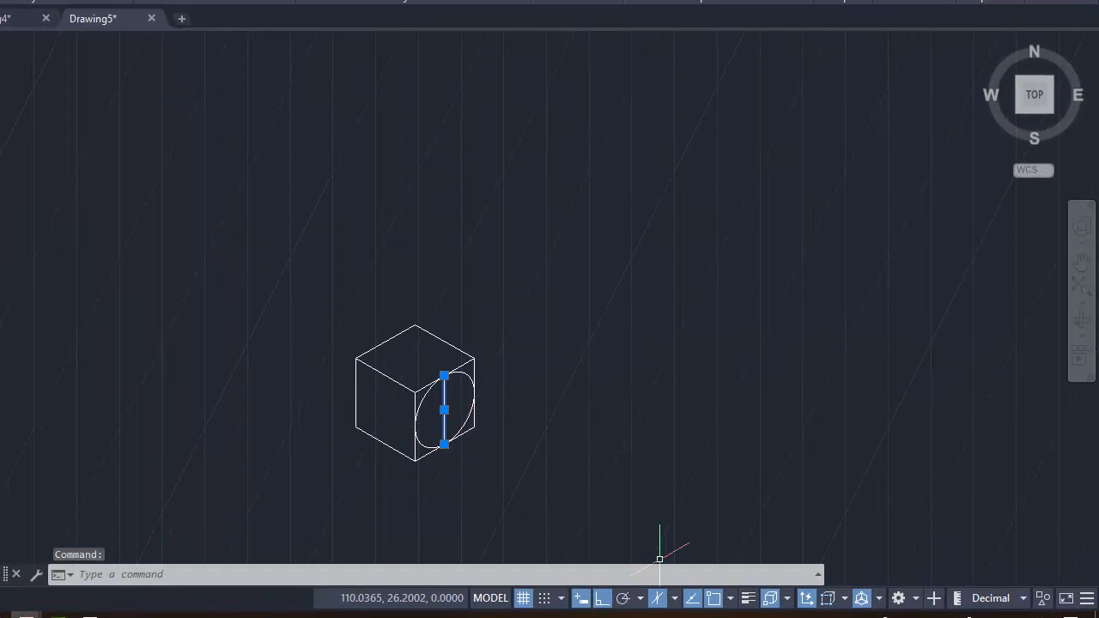
key(Delete)
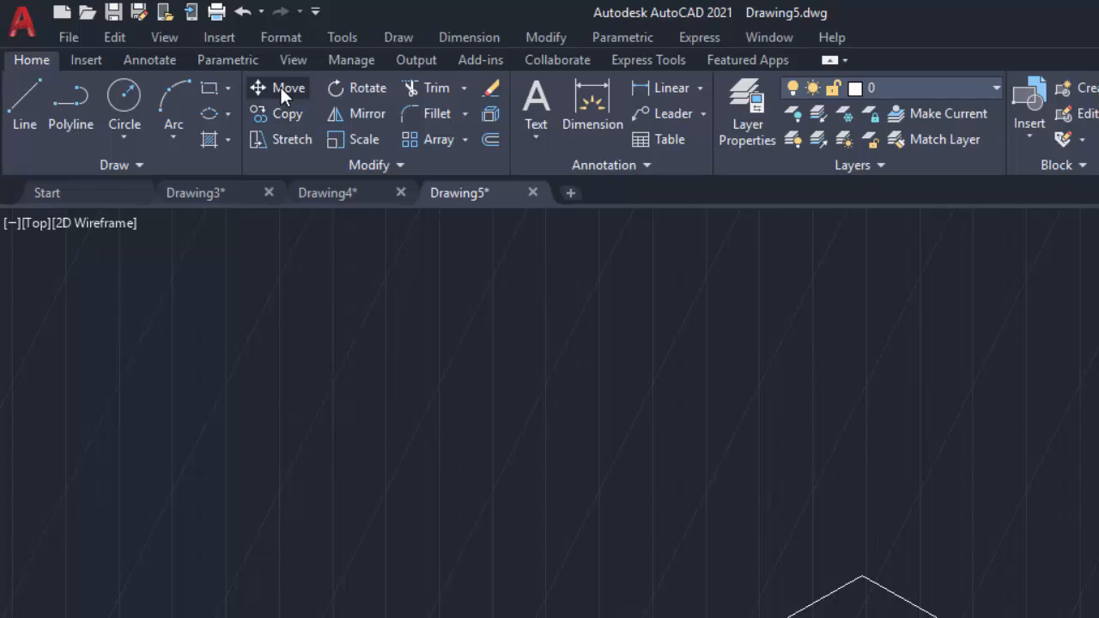
Move the isocircle from its centre to the midpoint of the right face's outer vertical edge
click(280, 86)
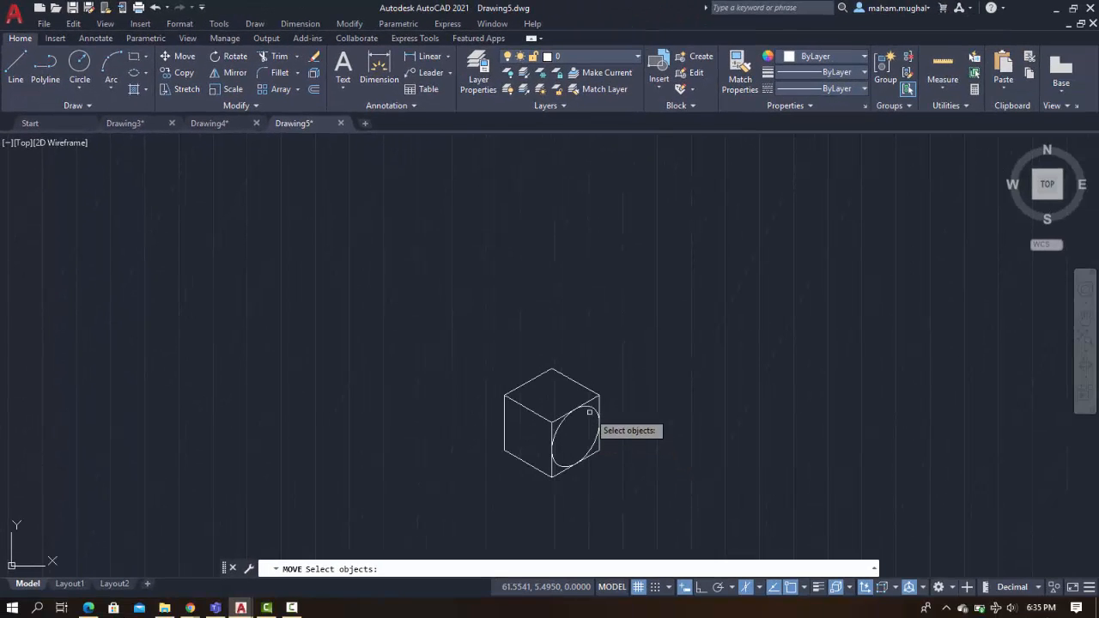
click(592, 410)
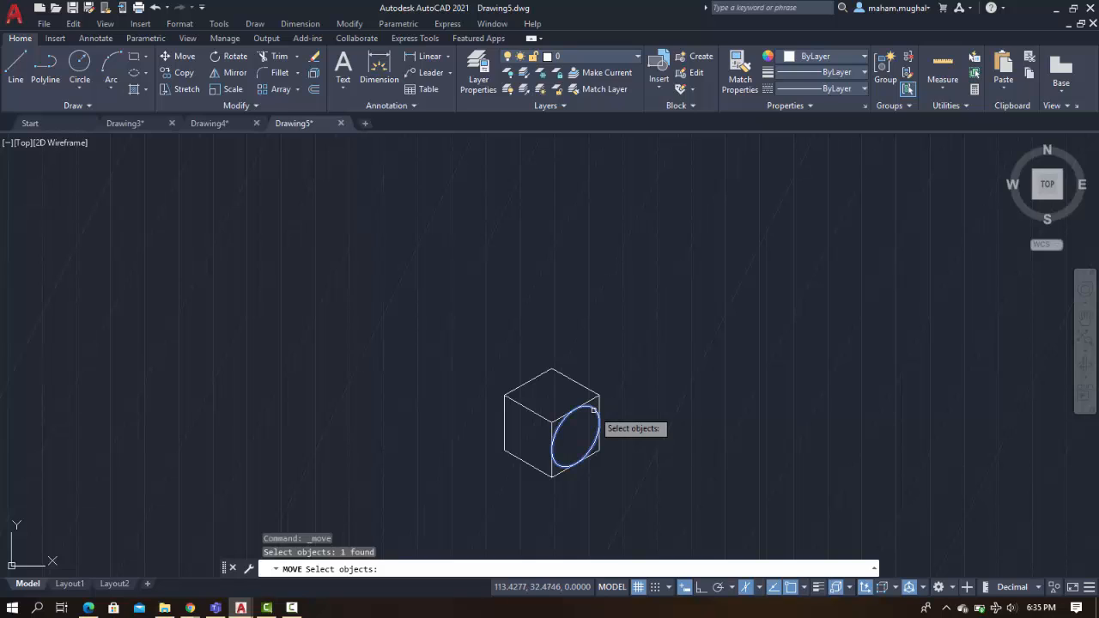
key(Return)
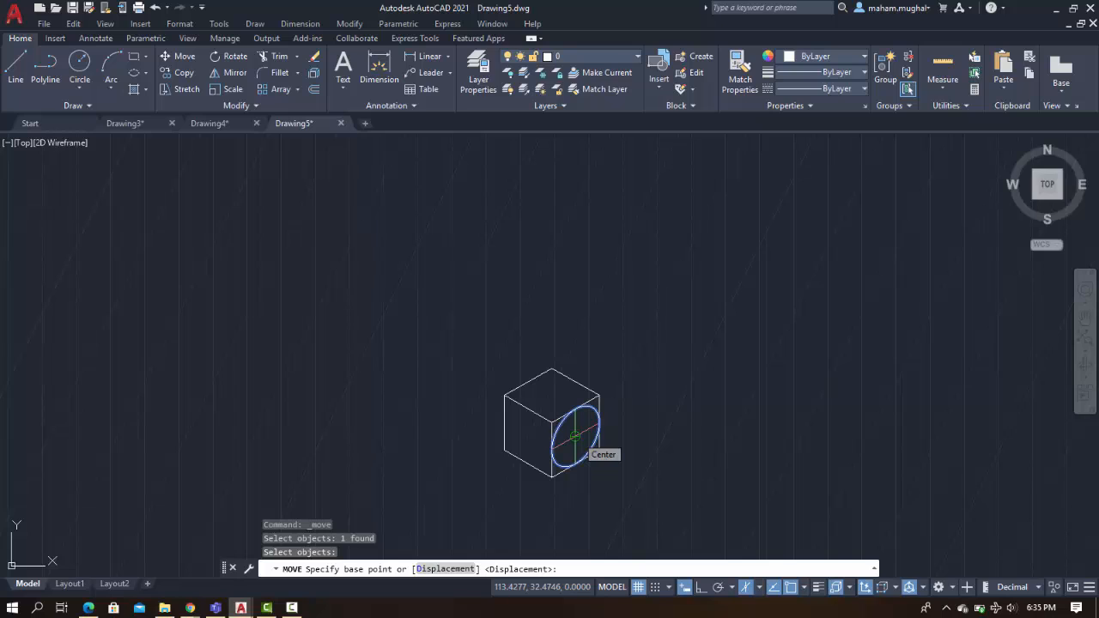
click(574, 437)
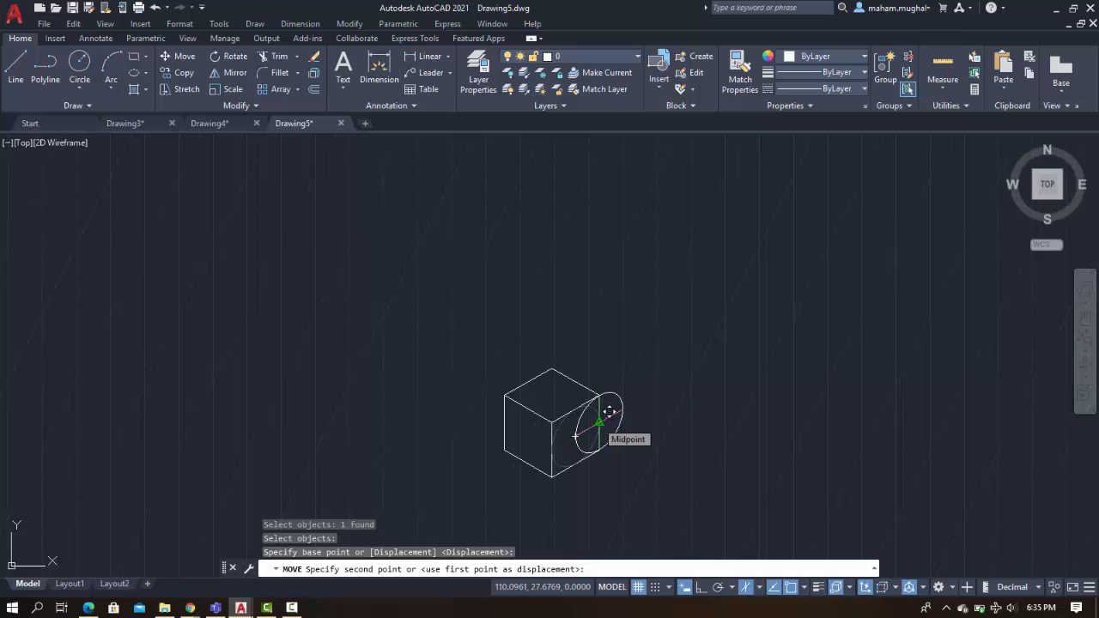
click(609, 411)
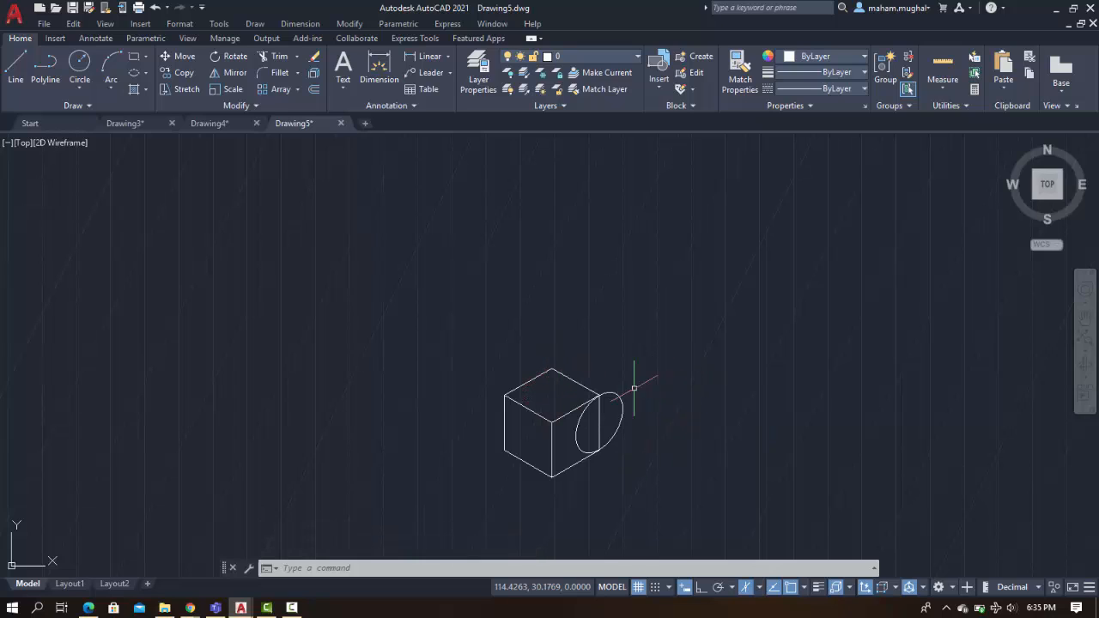
Copy the isocircle from its centre to the corner endpoint on the cube's top face
click(183, 74)
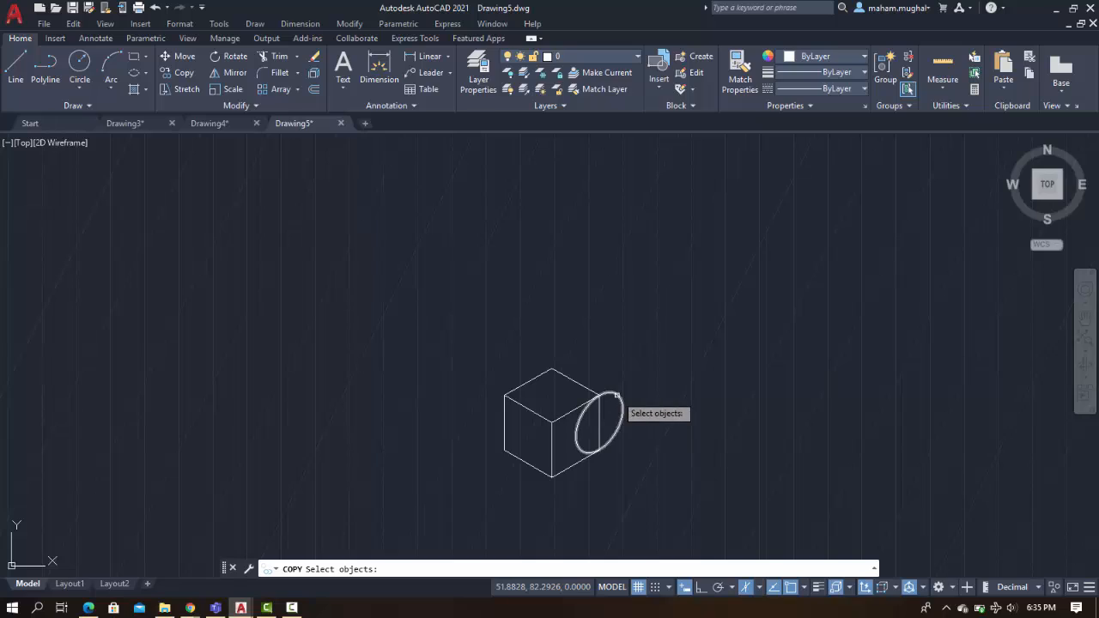
click(616, 395)
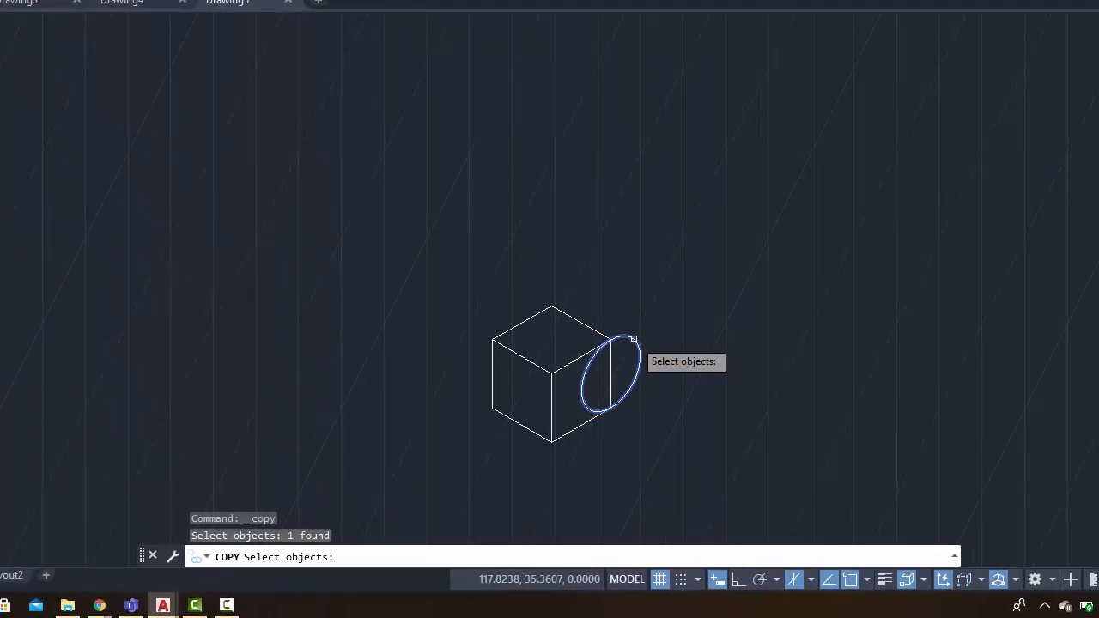
key(Return)
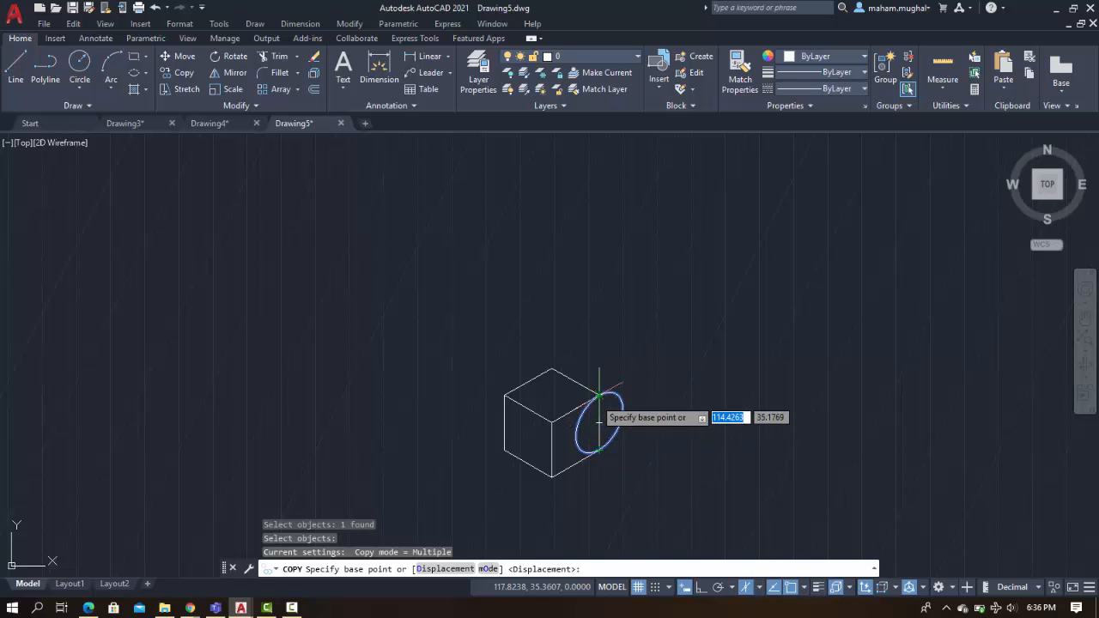
click(604, 422)
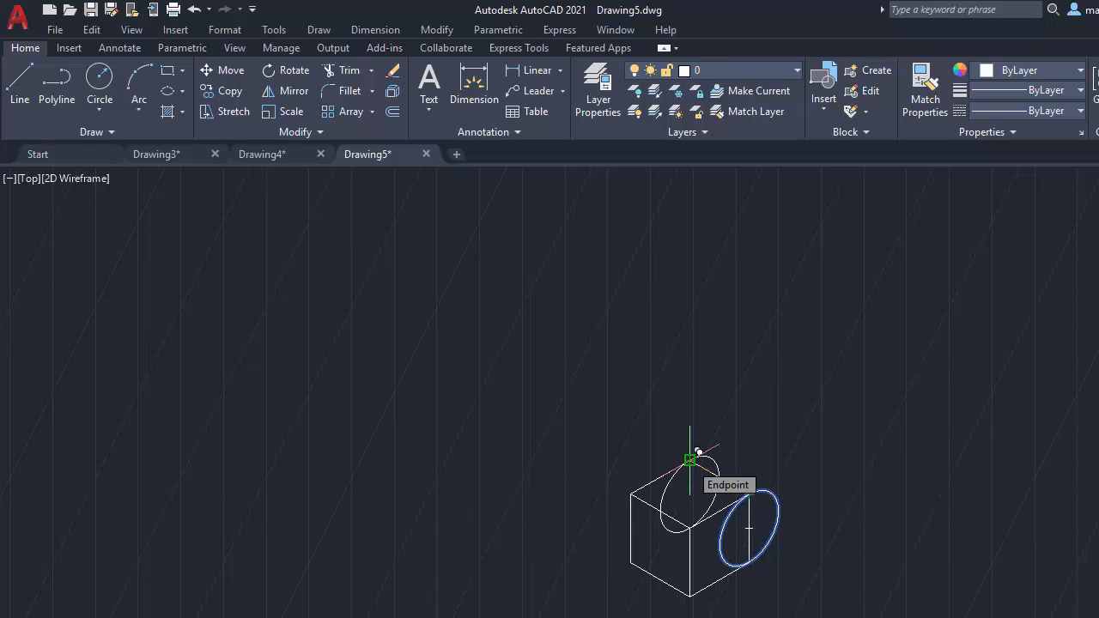
click(689, 459)
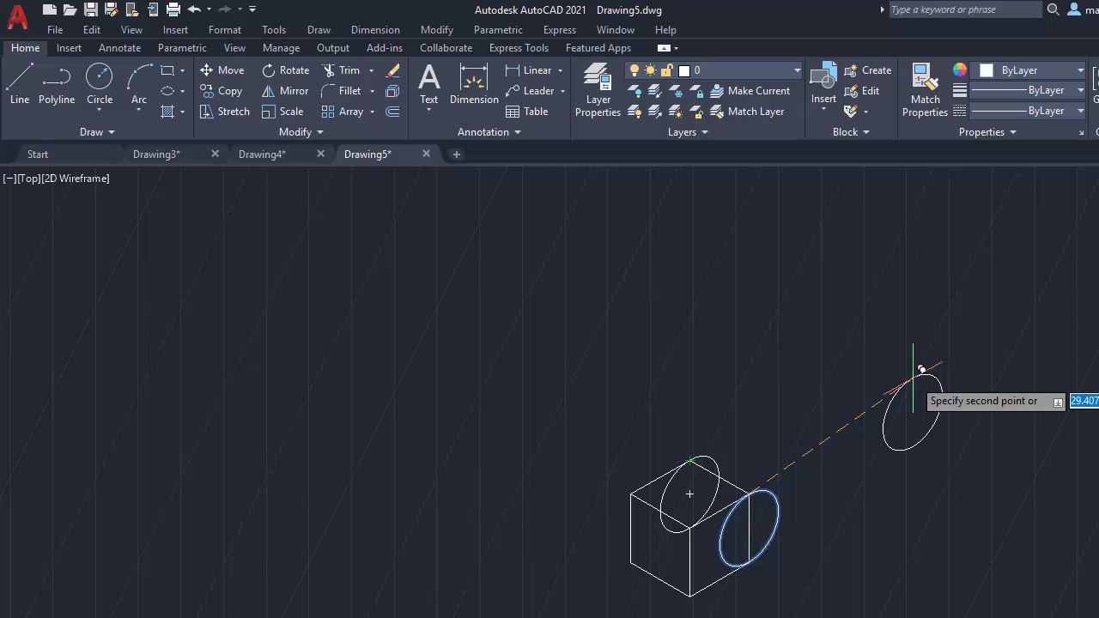
key(Escape)
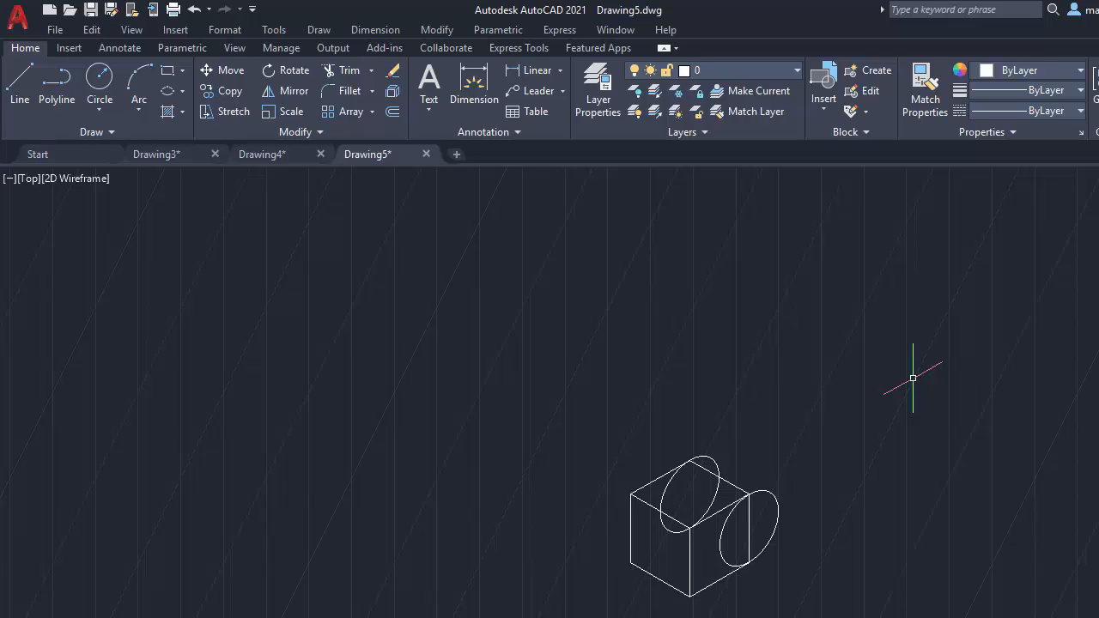
Draw a line tangent to both isocircles, joining the outer quadrants of the top and right isocircles
click(19, 86)
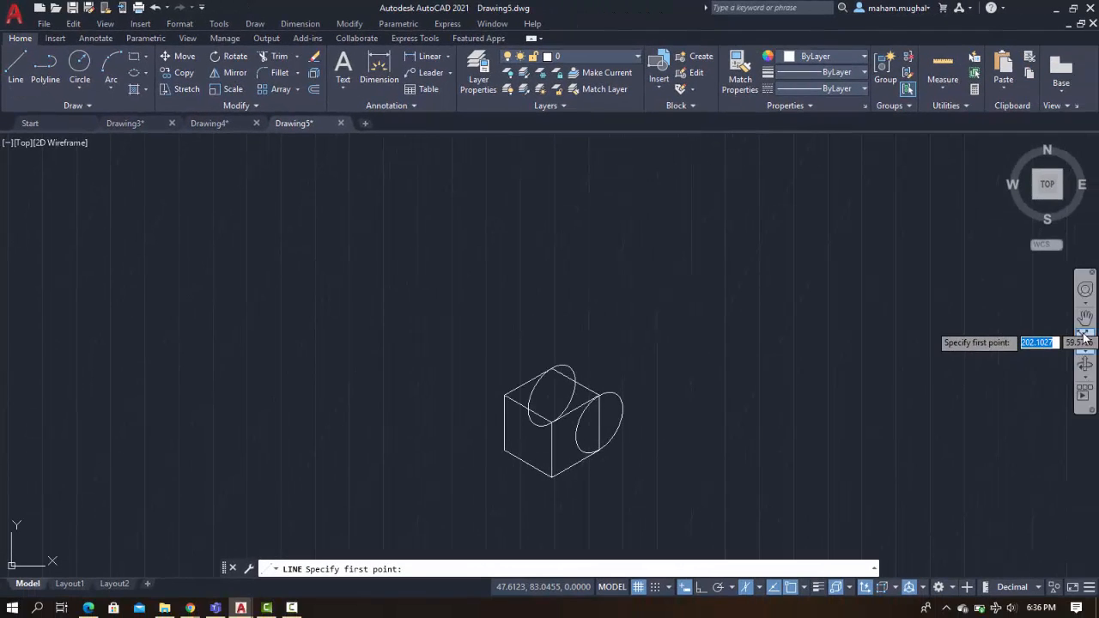
click(1084, 336)
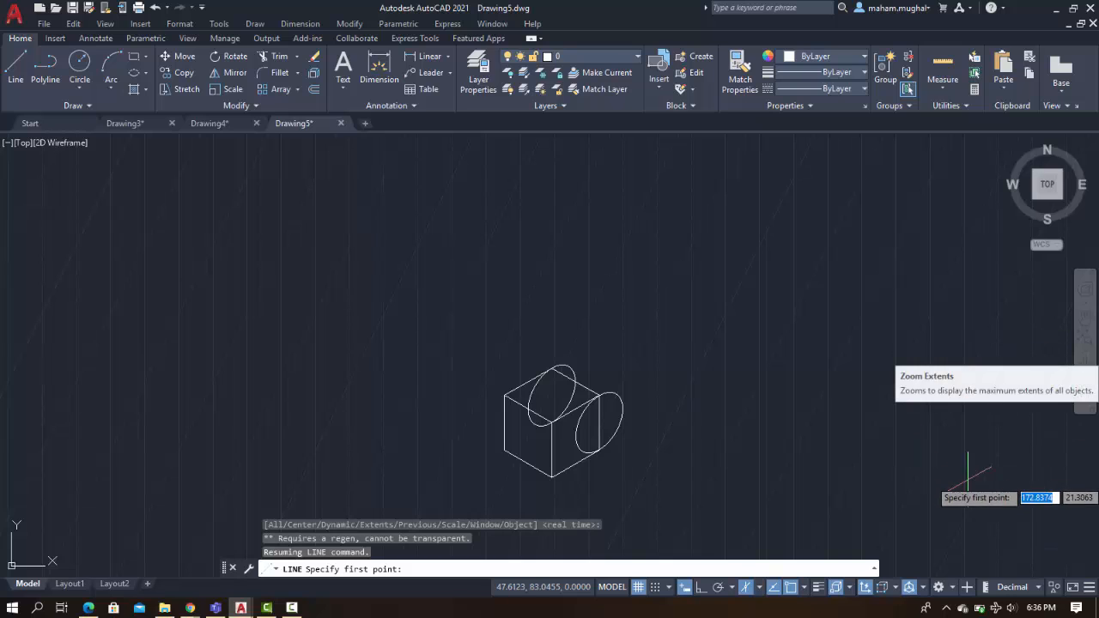
click(1086, 357)
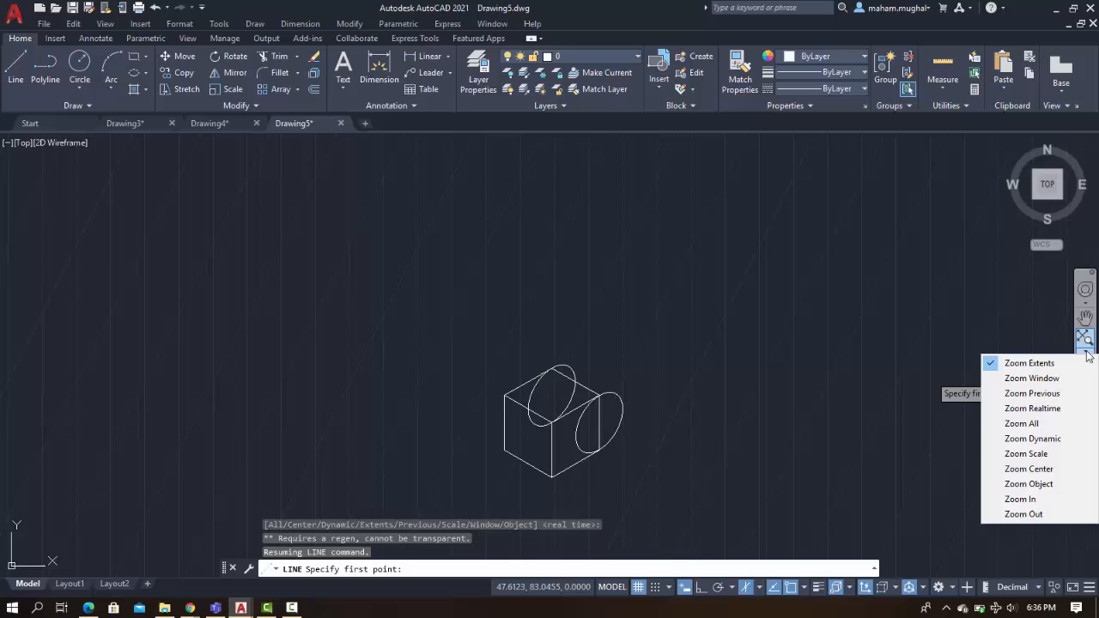
click(1055, 423)
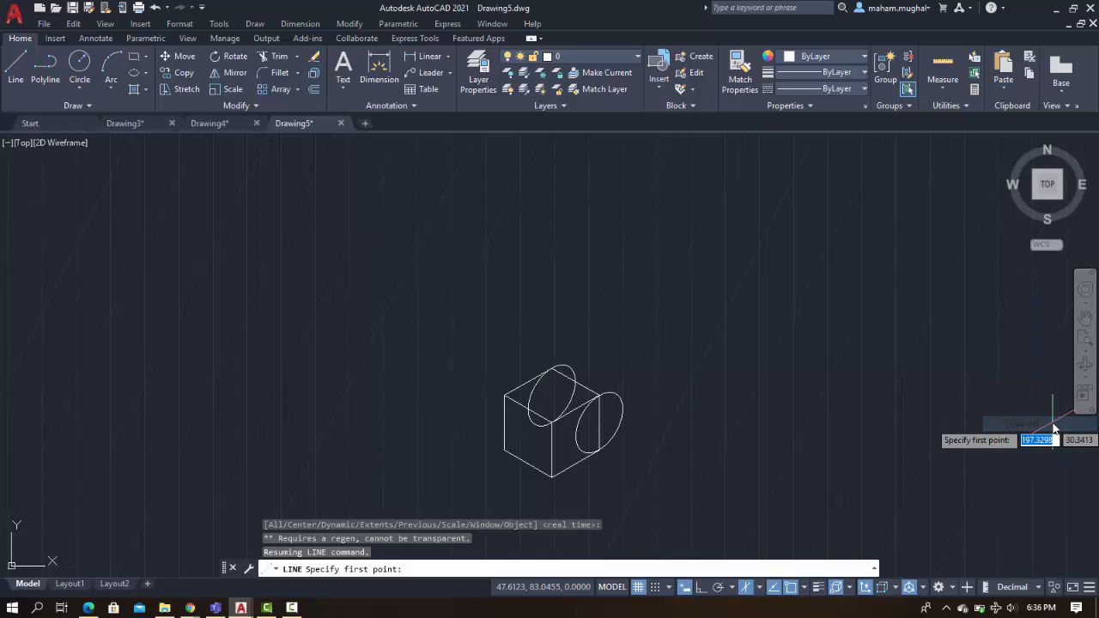
click(1085, 354)
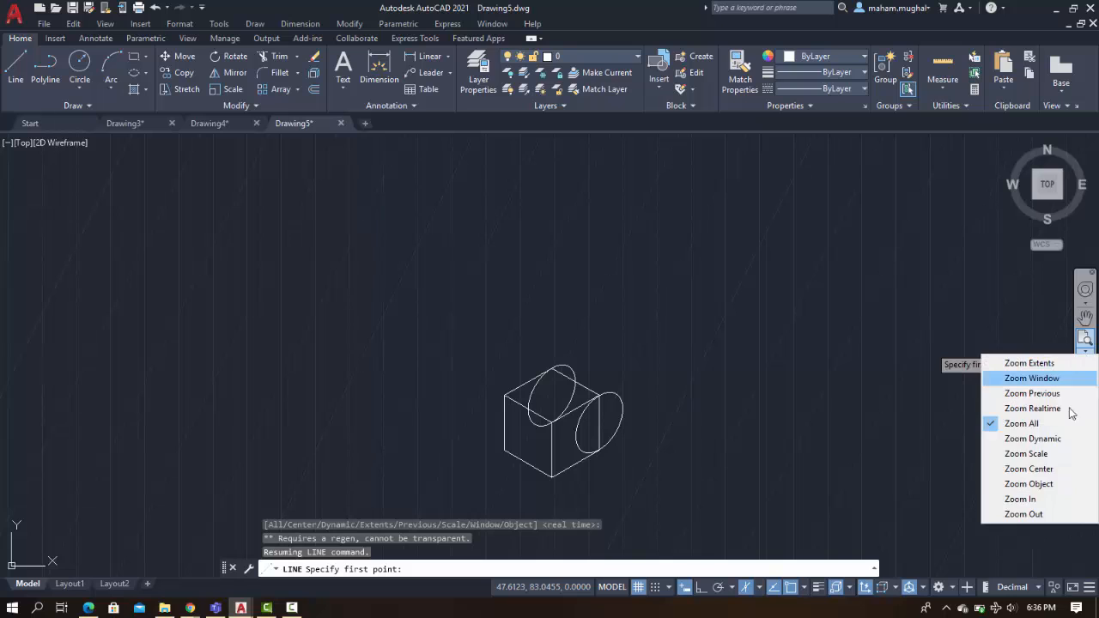
click(1062, 499)
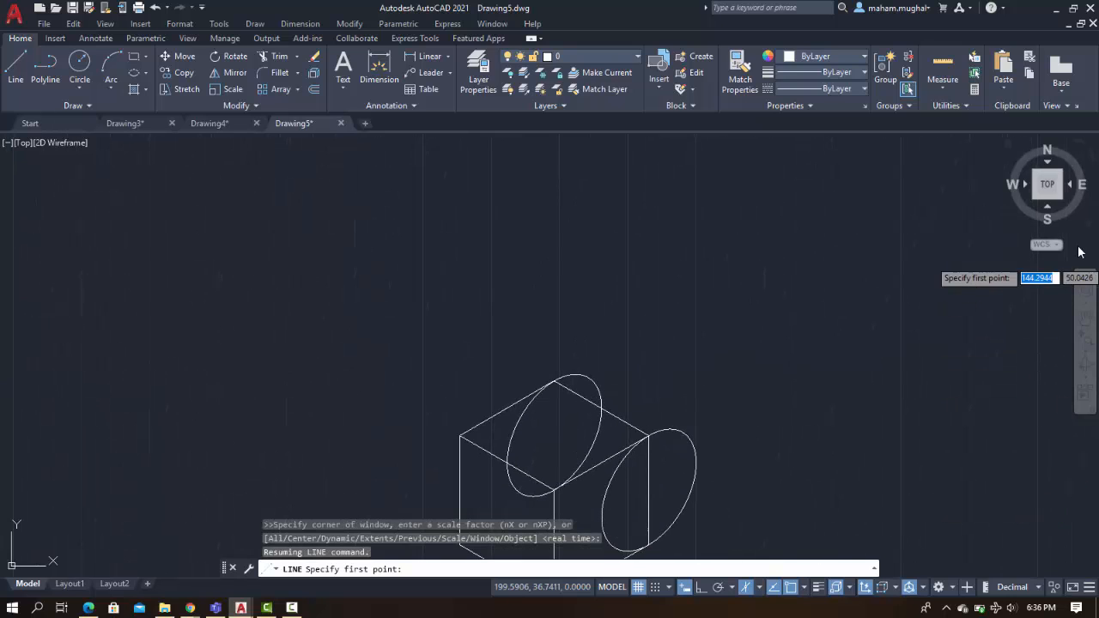
click(1085, 314)
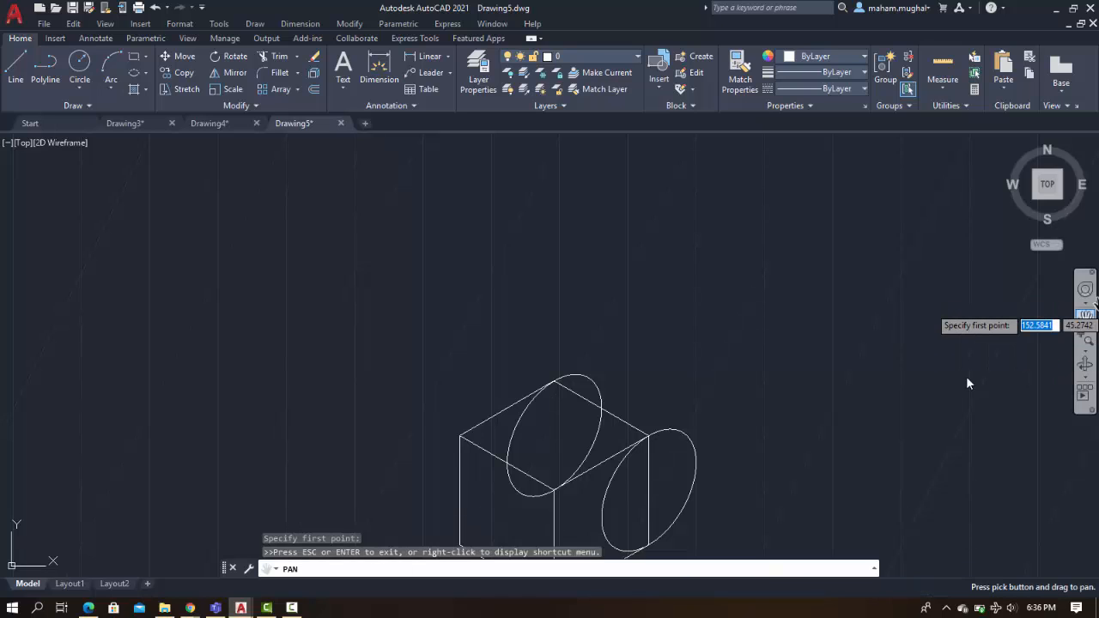
mouse_move(810, 469)
mouse_down()
mouse_move(836, 309)
mouse_move(836, 324)
mouse_up()
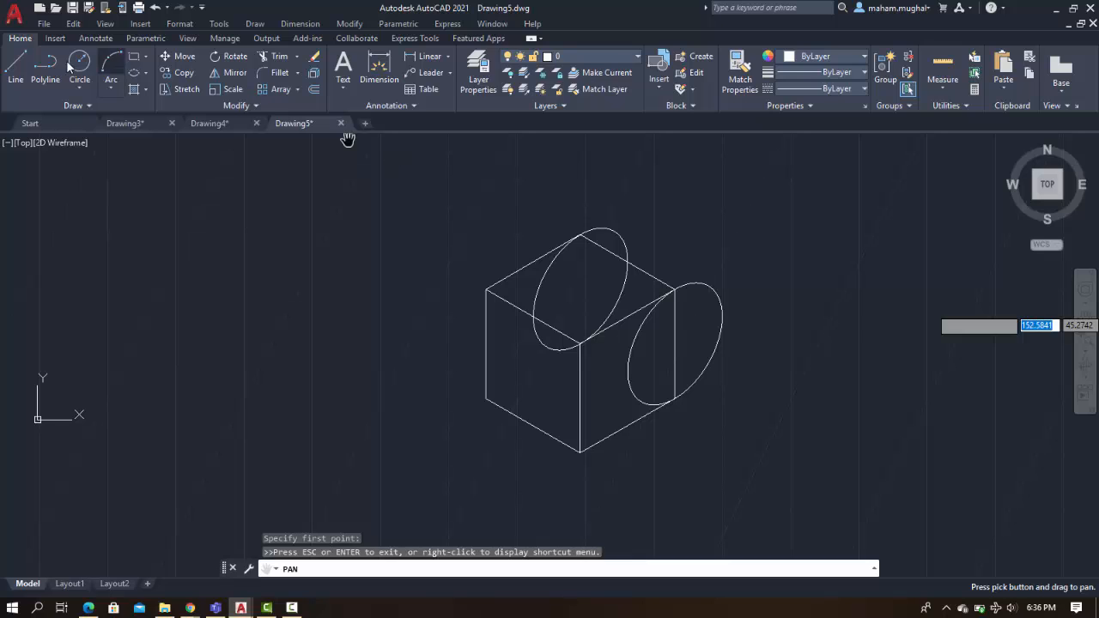
click(12, 69)
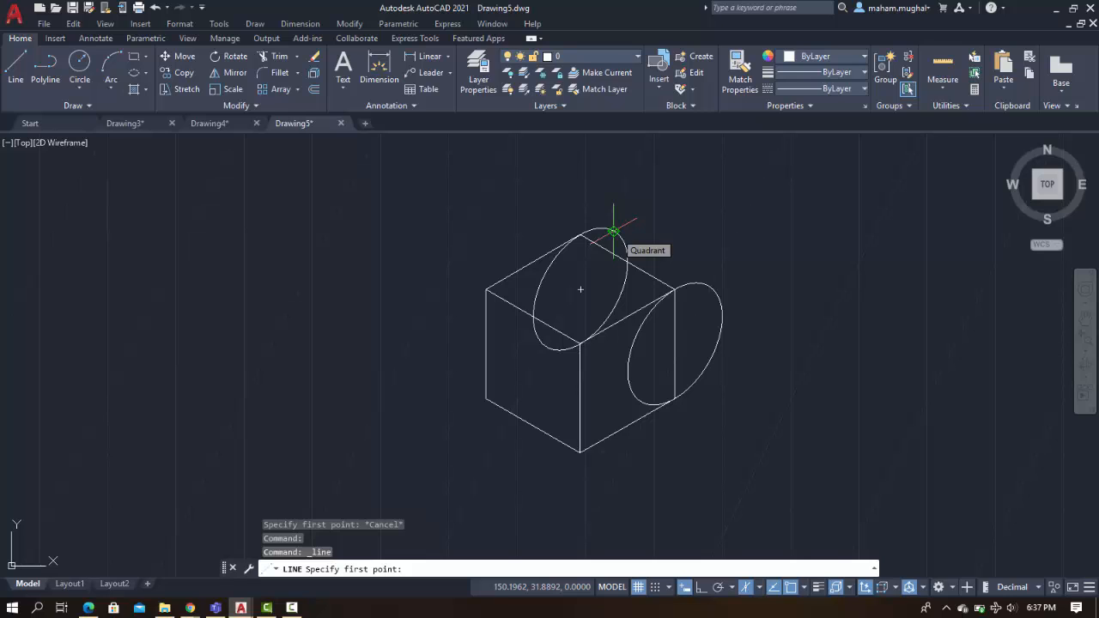
click(612, 232)
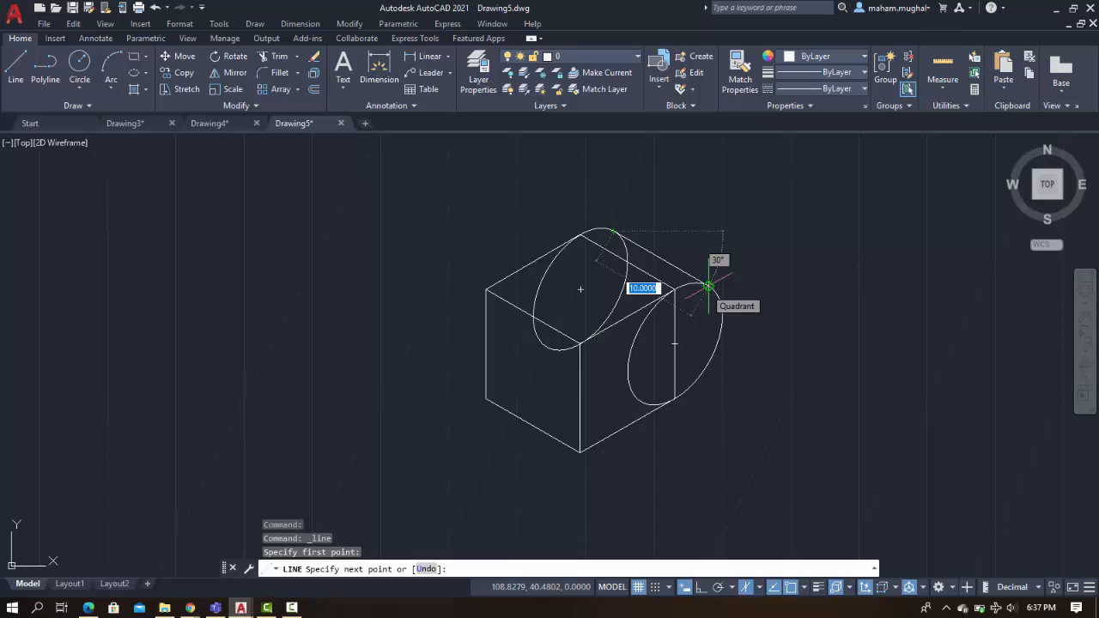
click(708, 286)
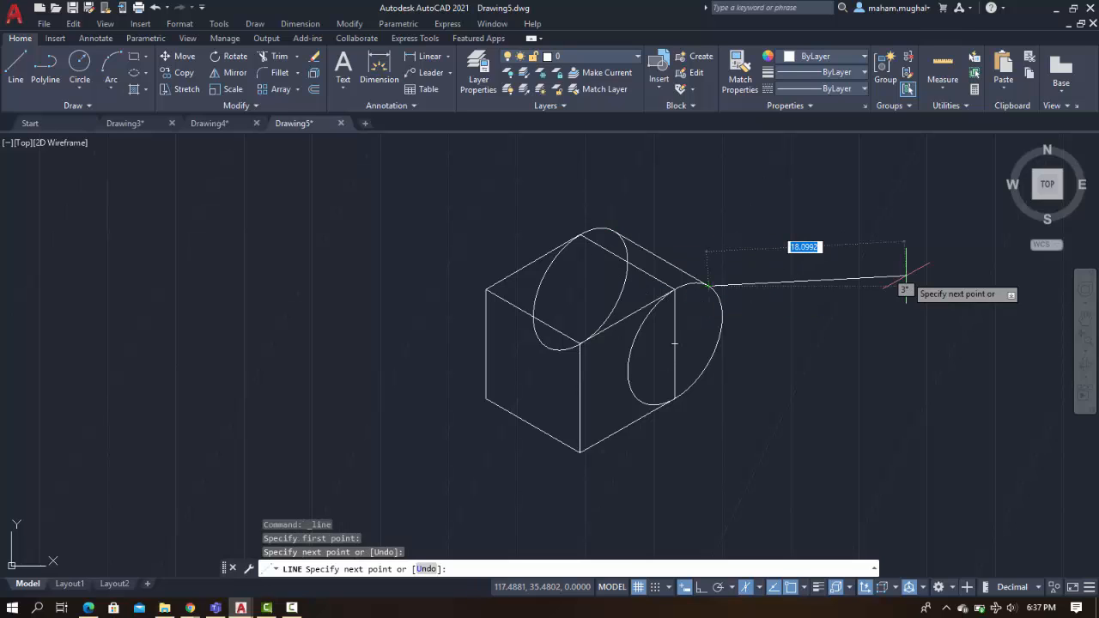
key(Escape)
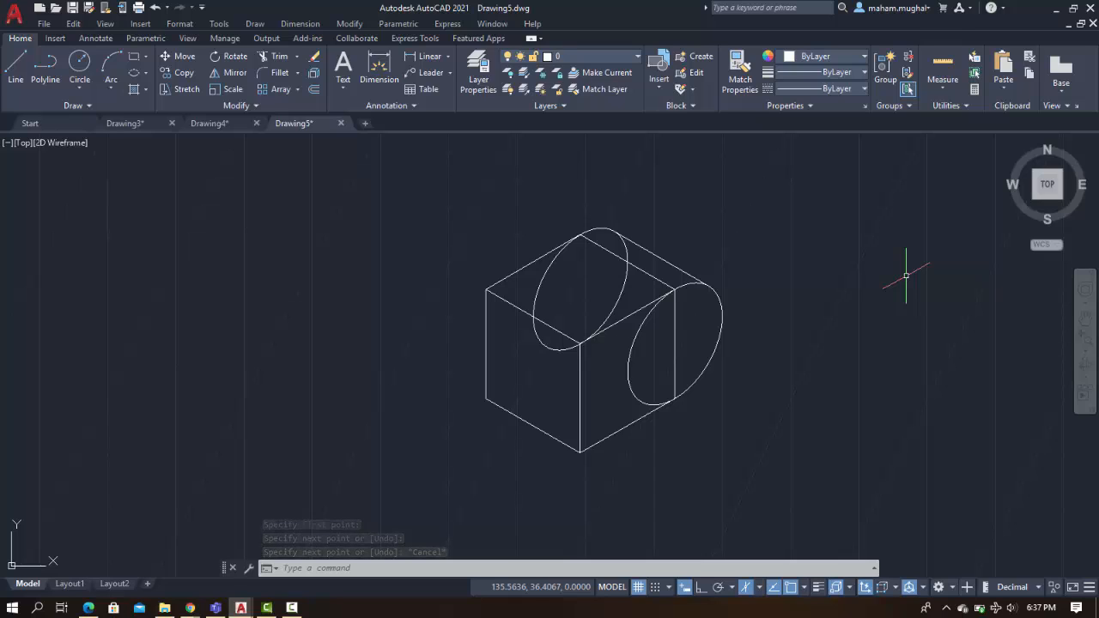
Trim away the inner halves of both isocircles, using the tangent line, the top face's back edge and the right face's vertical edge as cutting edges
click(274, 57)
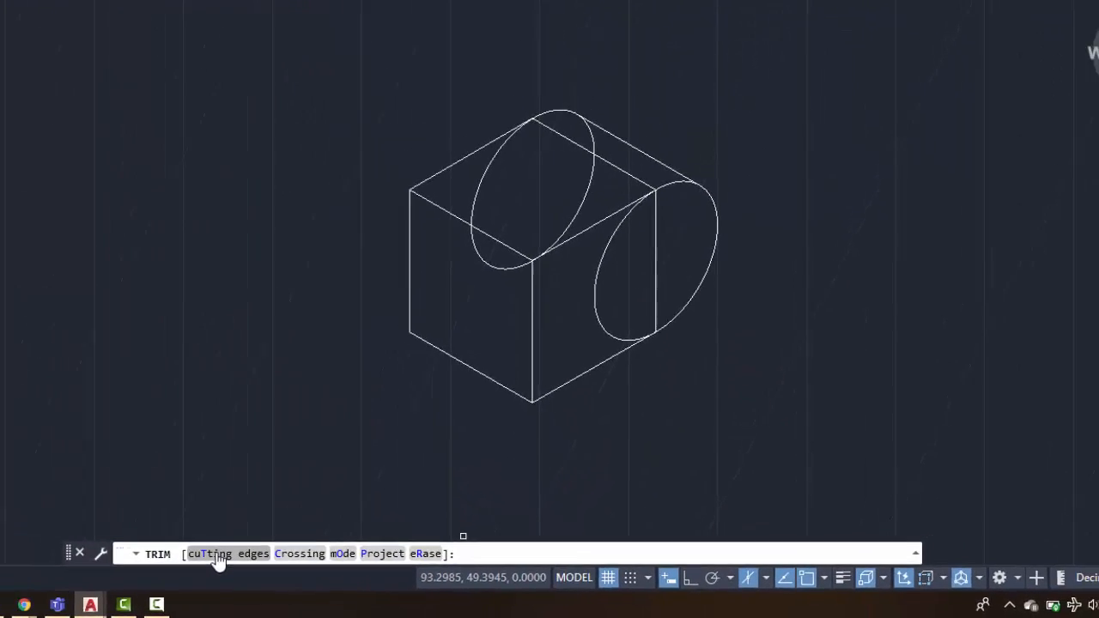
click(112, 541)
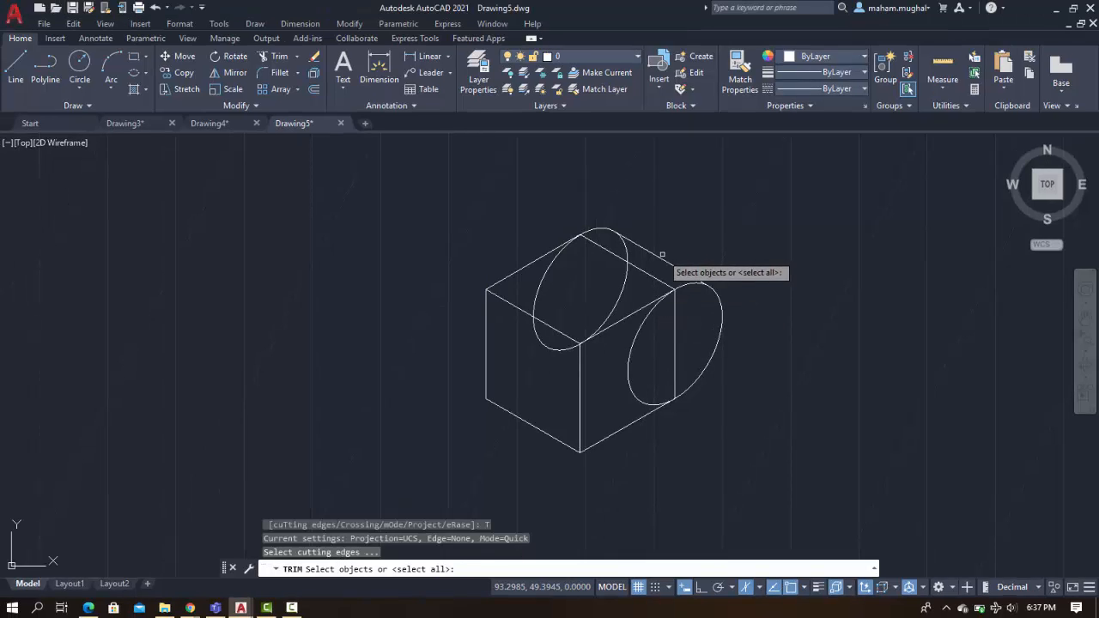
click(663, 258)
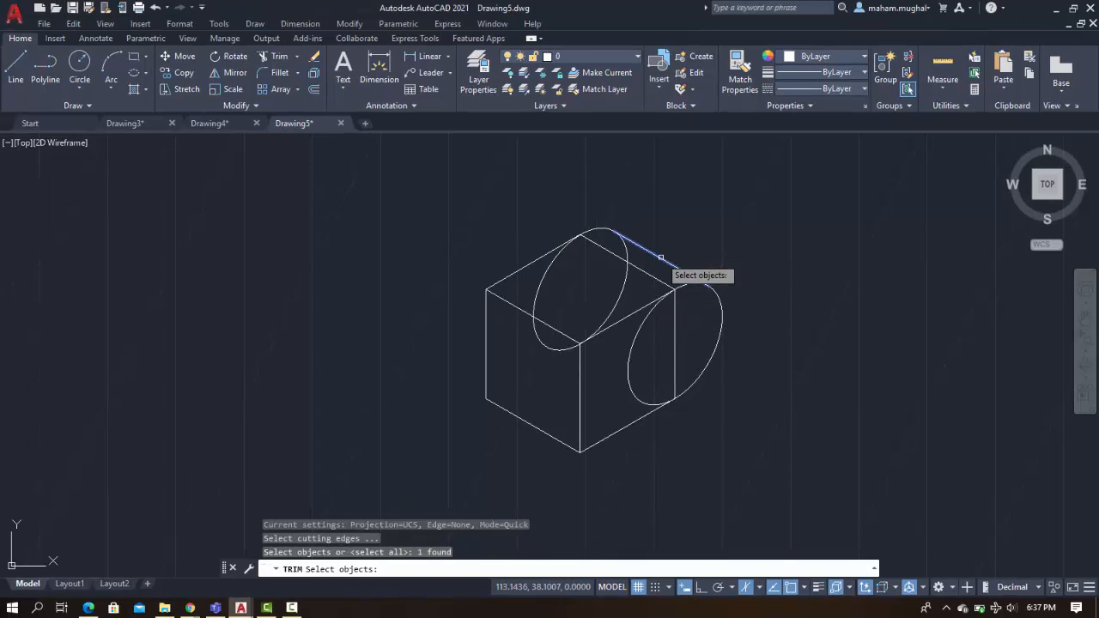
click(526, 266)
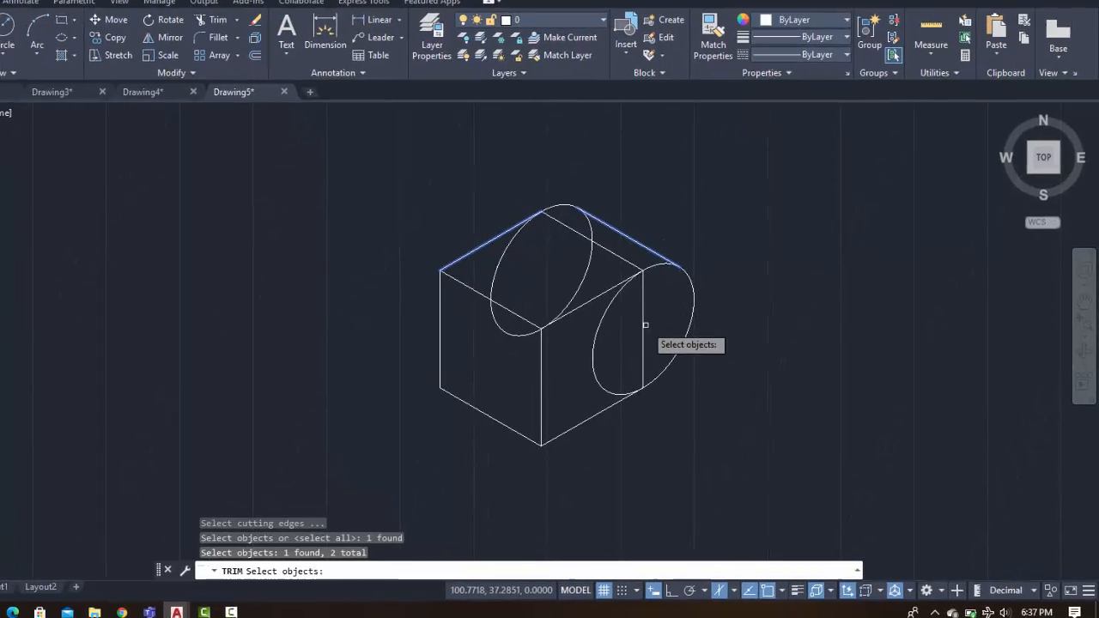
click(644, 325)
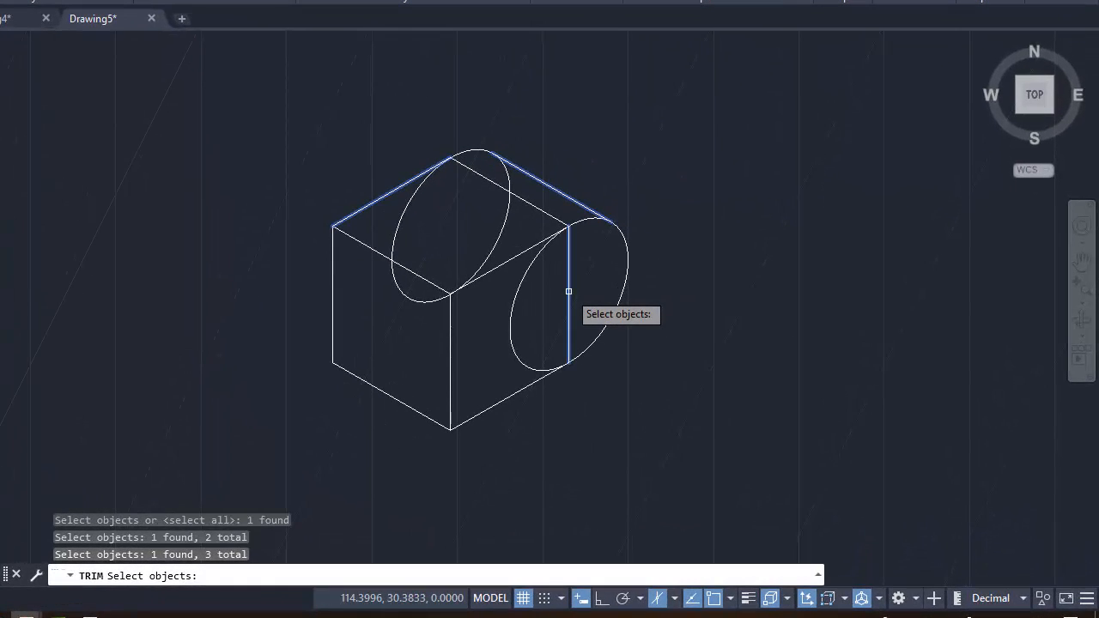
key(Return)
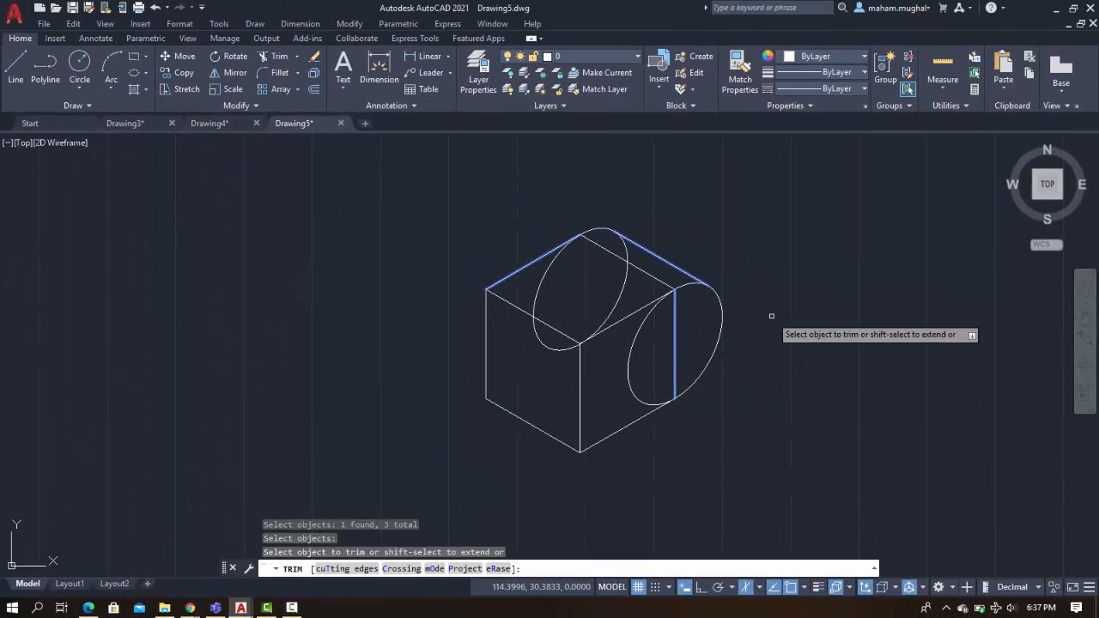
click(534, 302)
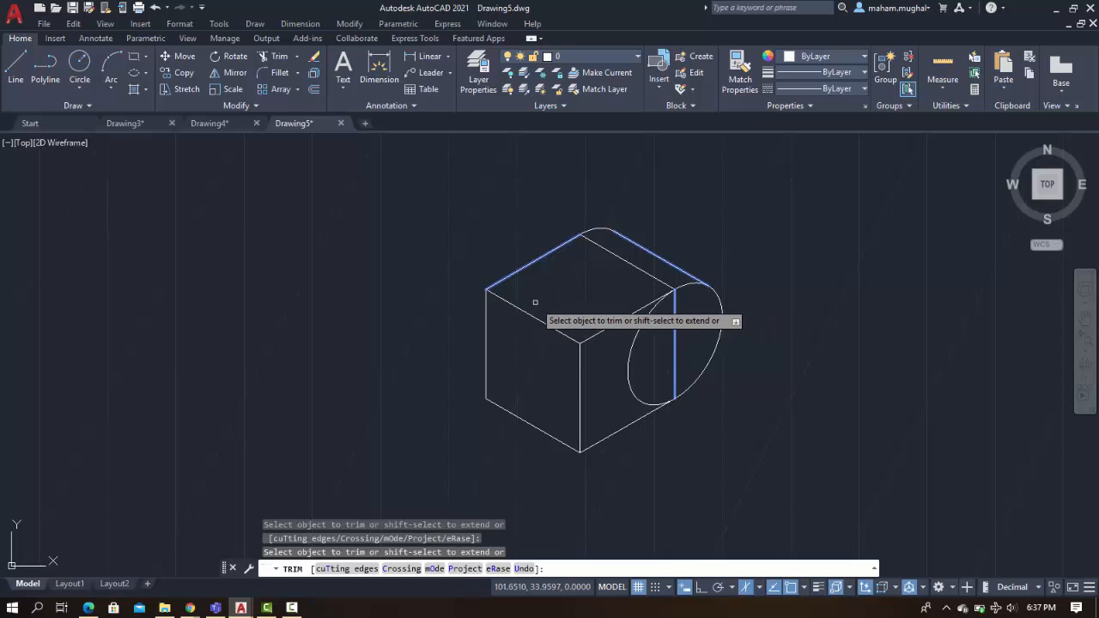
click(633, 350)
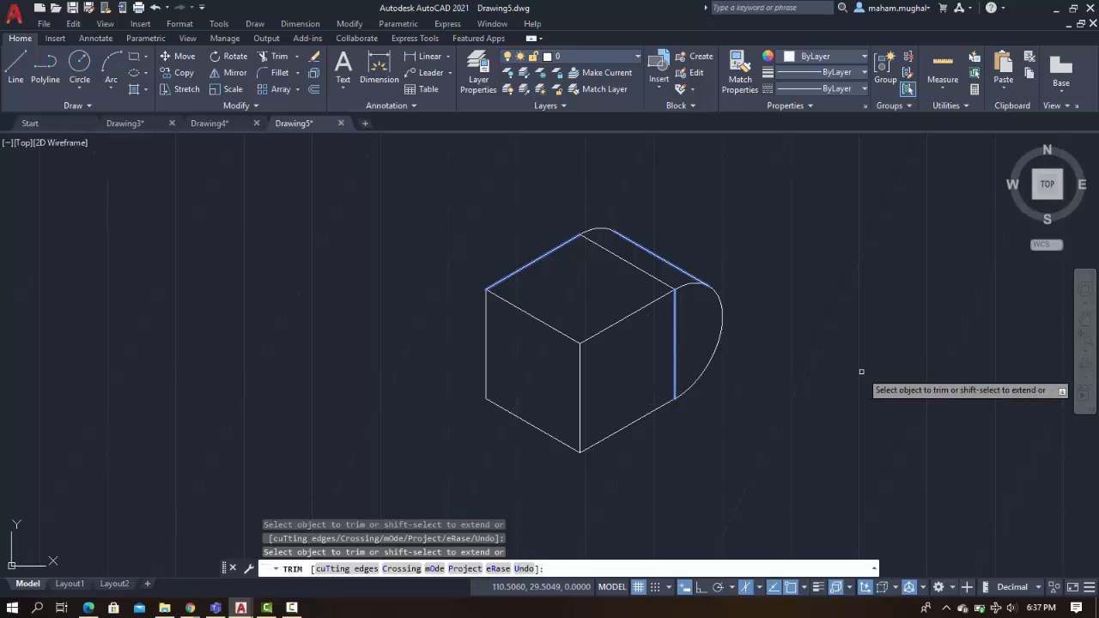
key(Return)
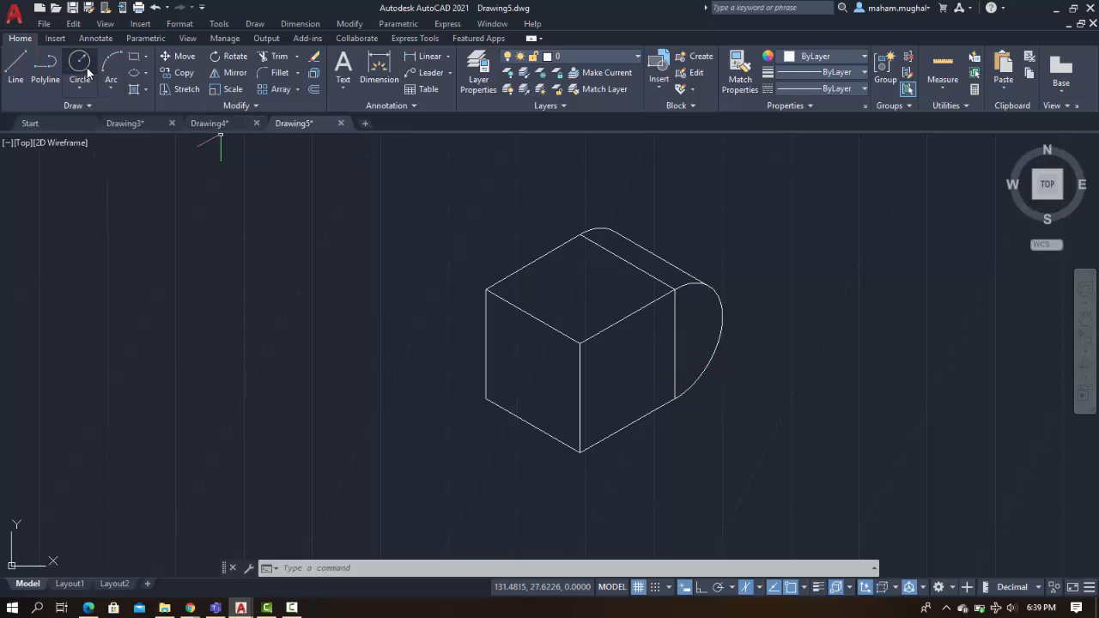
Draw a radius-2.5 isocircle centred on the midpoint of the right face's vertical edge, then delete that vertical edge
click(146, 74)
click(158, 121)
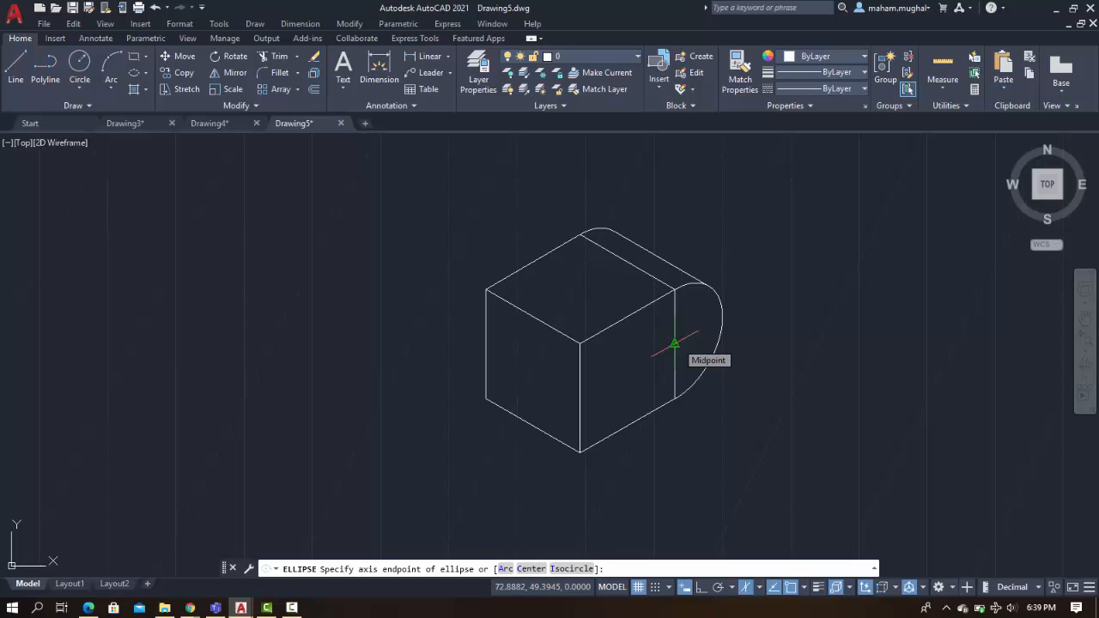
click(571, 569)
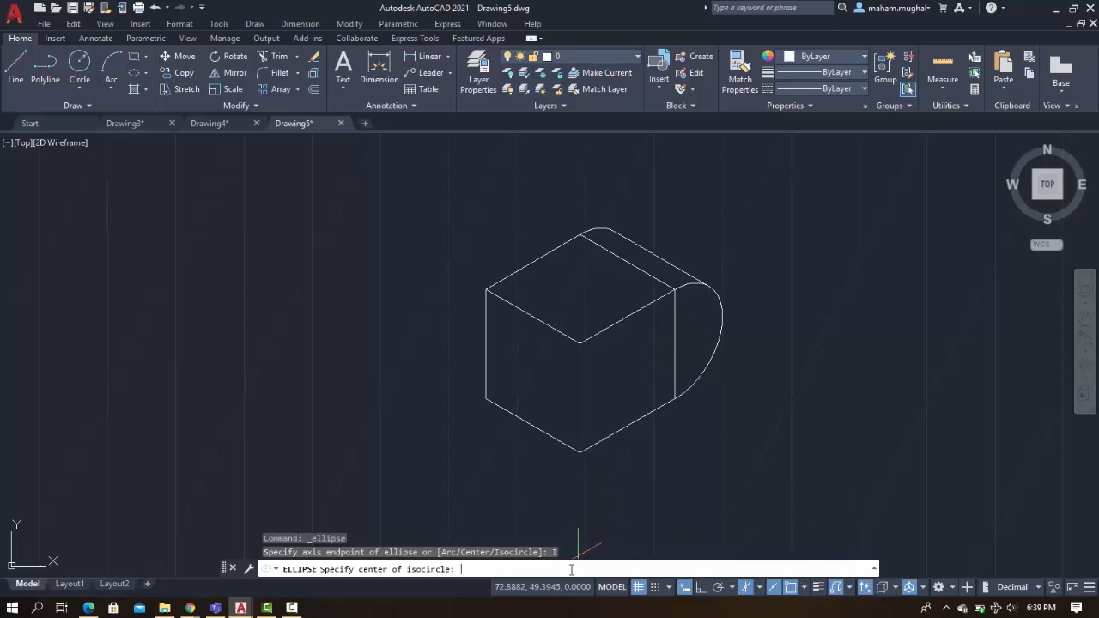
click(675, 344)
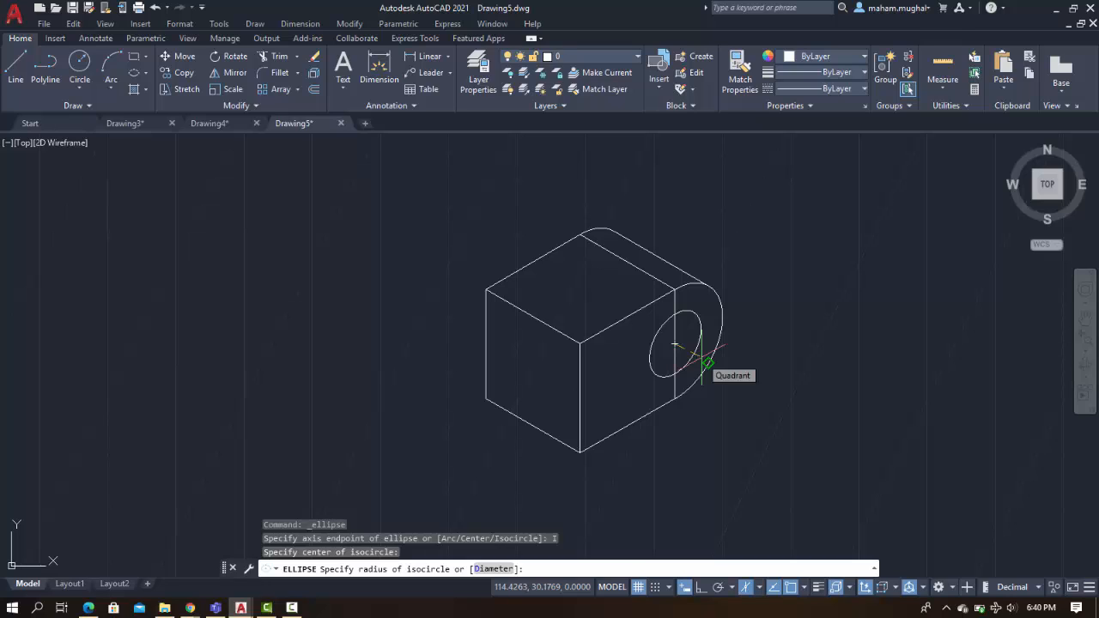
text(2)
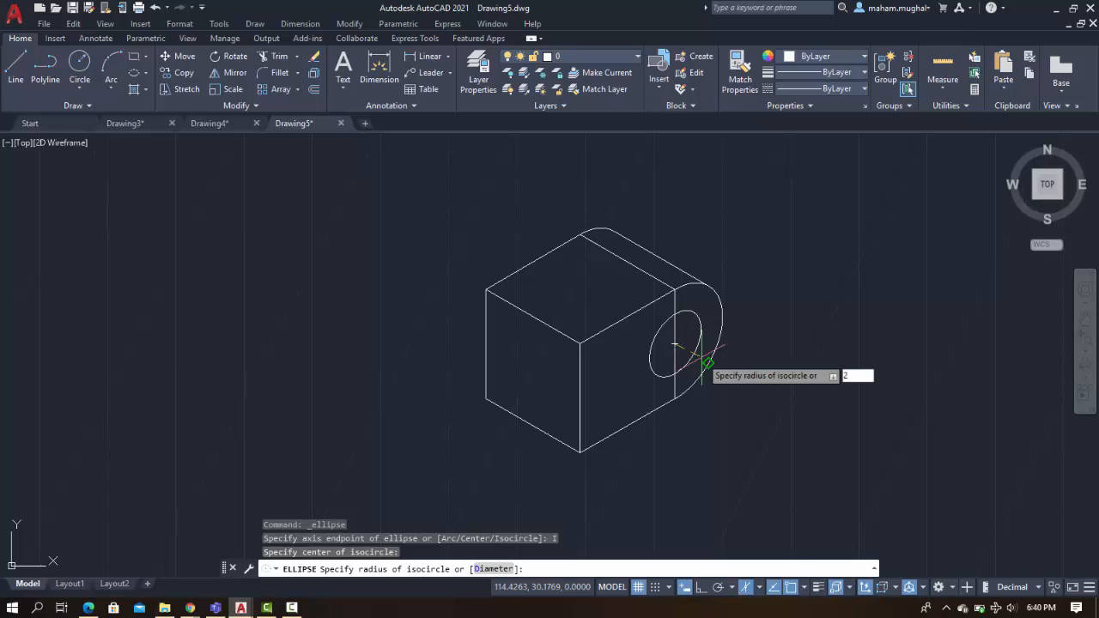
text(.5)
key(Return)
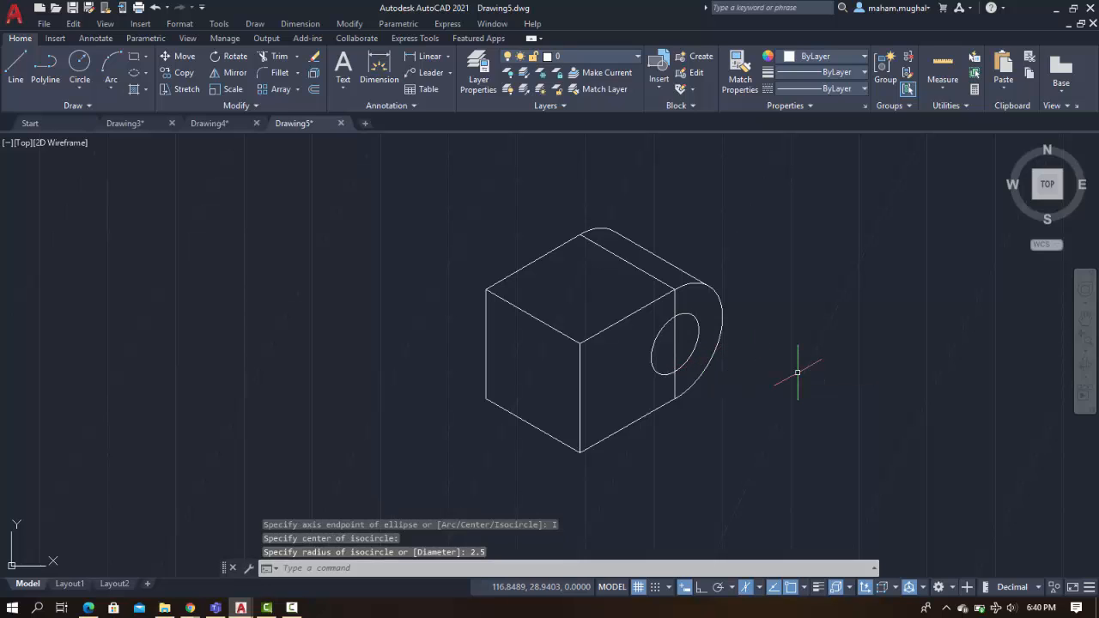
click(674, 304)
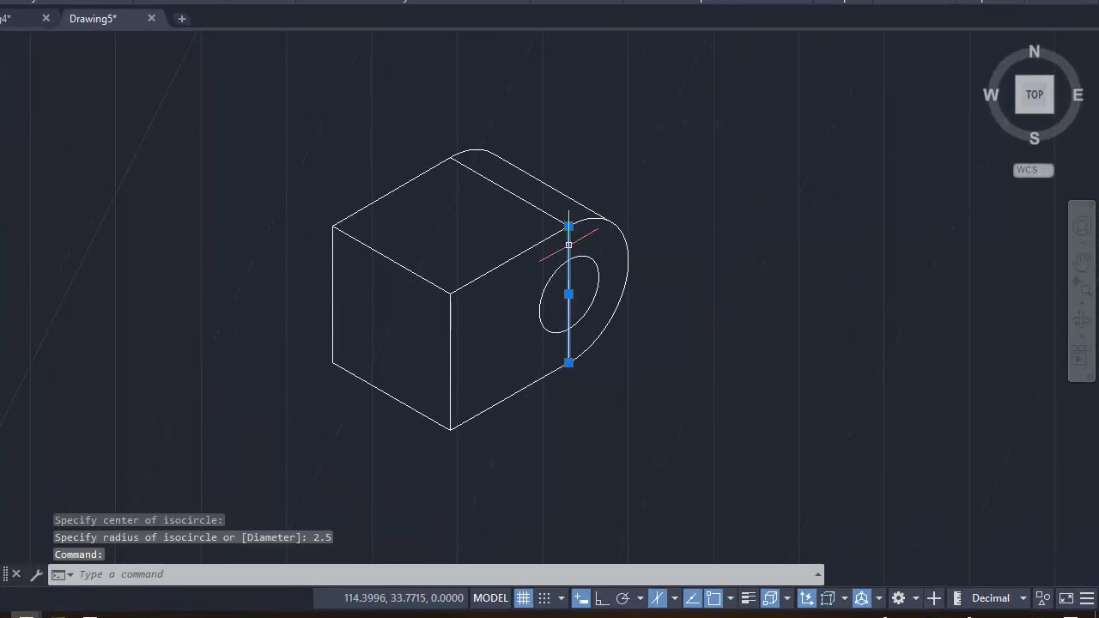
key(Delete)
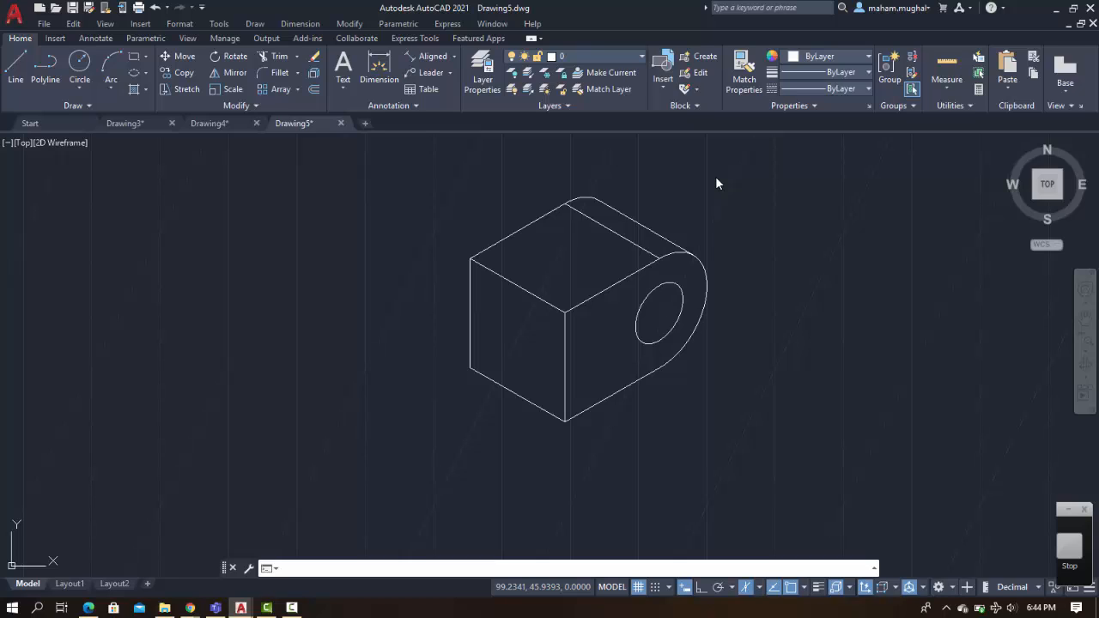
Add an aligned dimension along the right face's bottom edge, from the front bottom corner to the end of the rounded arc
click(453, 57)
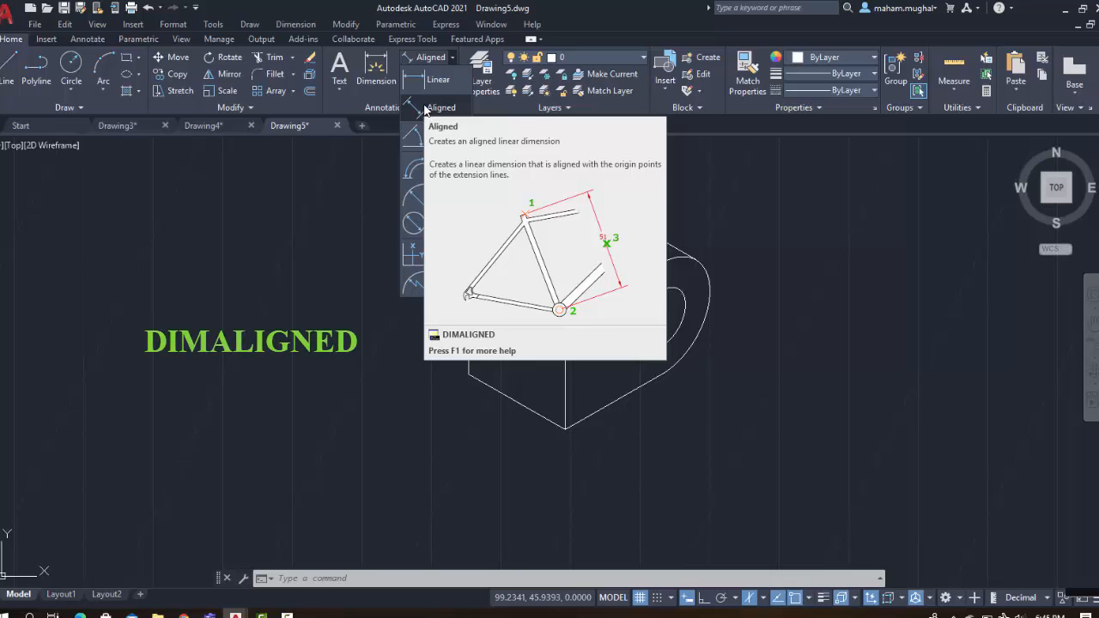
click(424, 107)
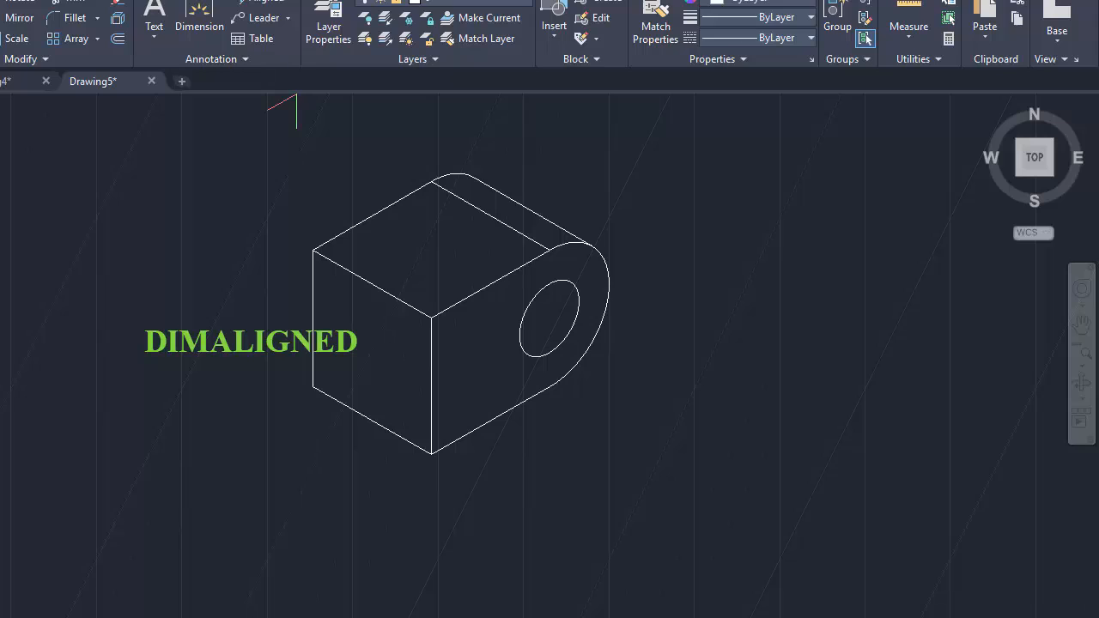
click(431, 455)
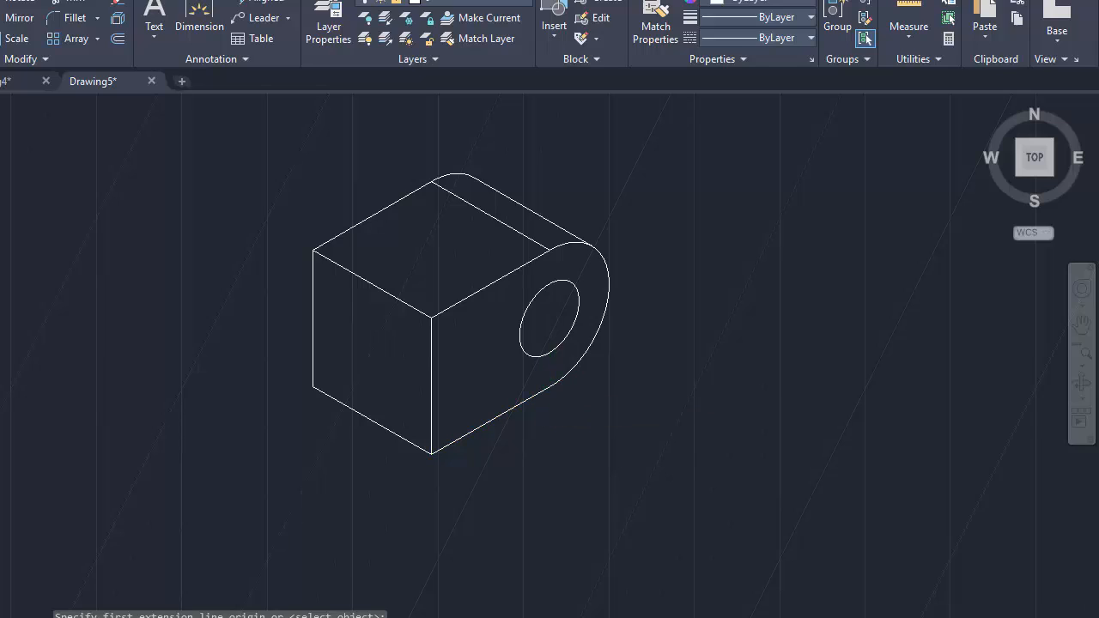
click(549, 385)
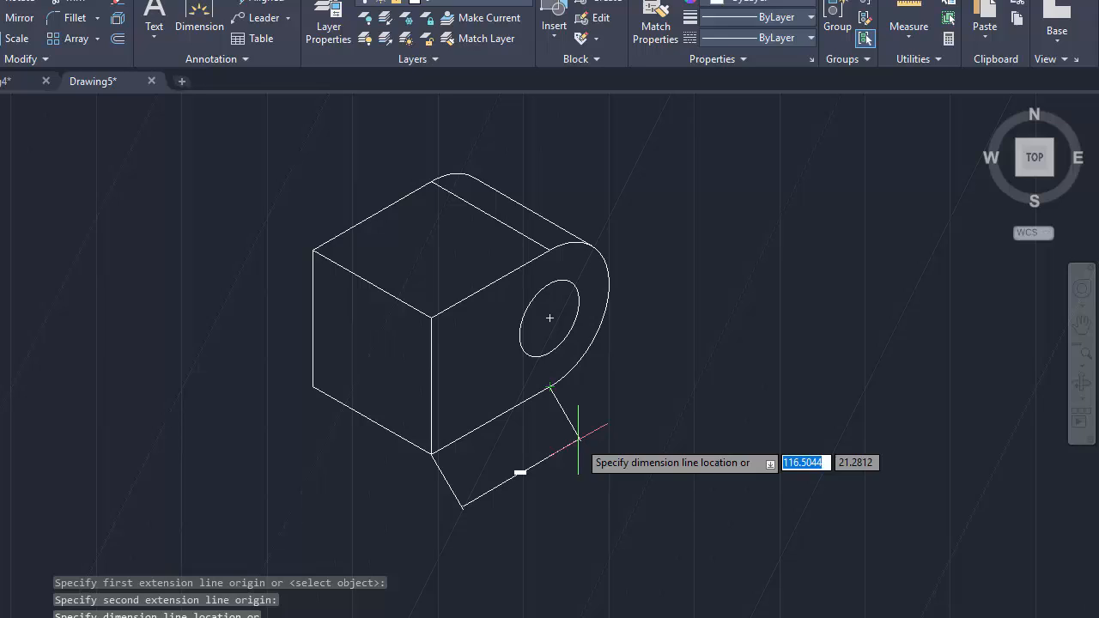
click(577, 439)
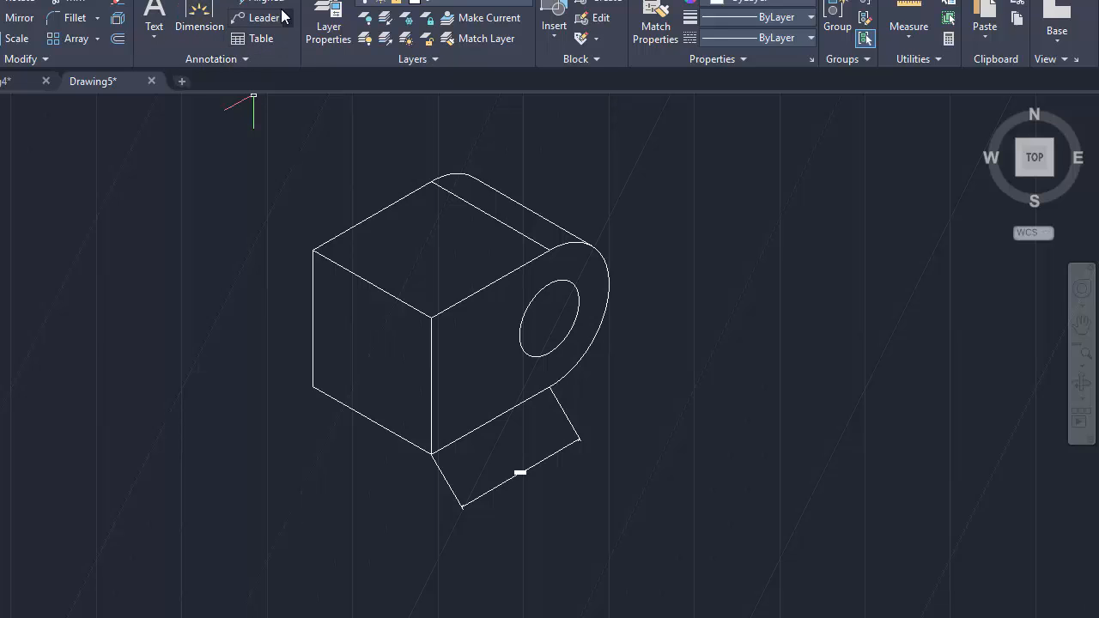
Set the overall scale of the Standard dimension style to 5
click(247, 57)
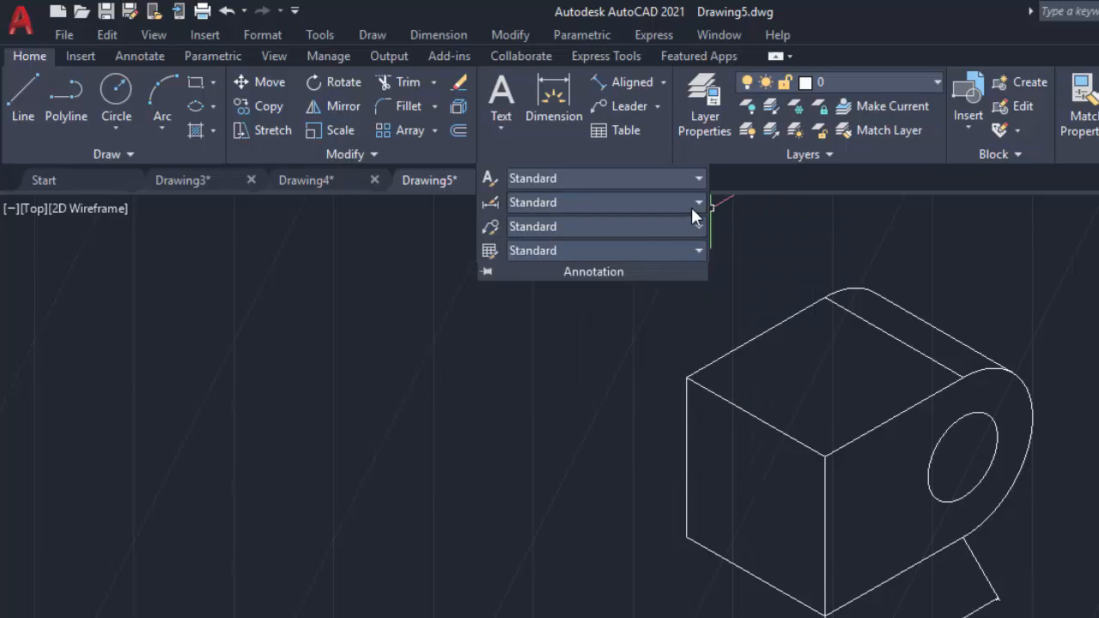
click(697, 202)
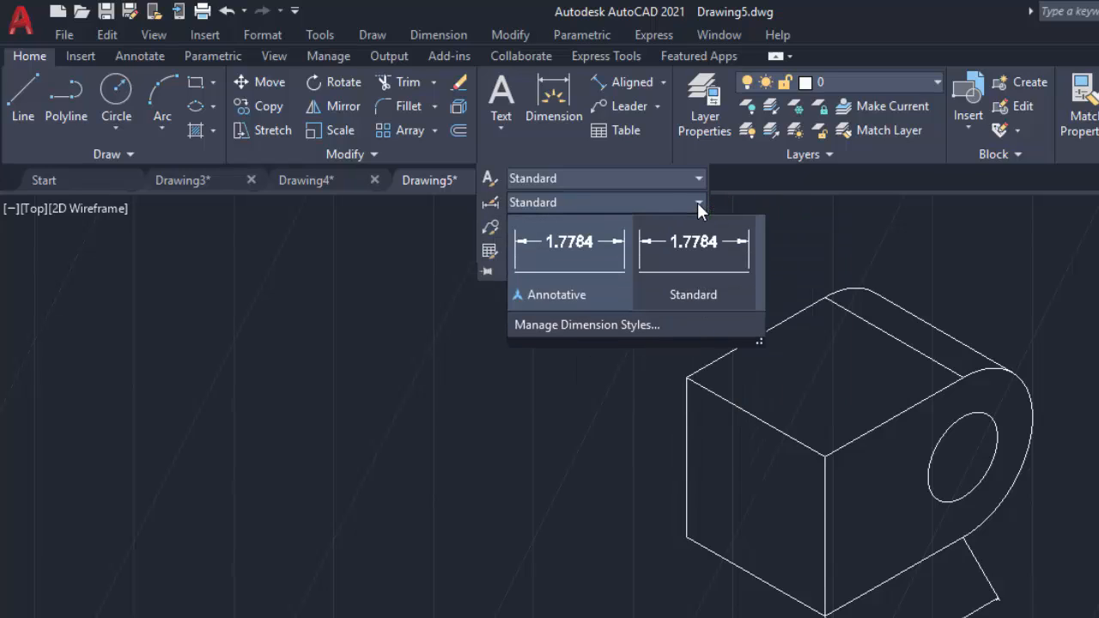
click(581, 326)
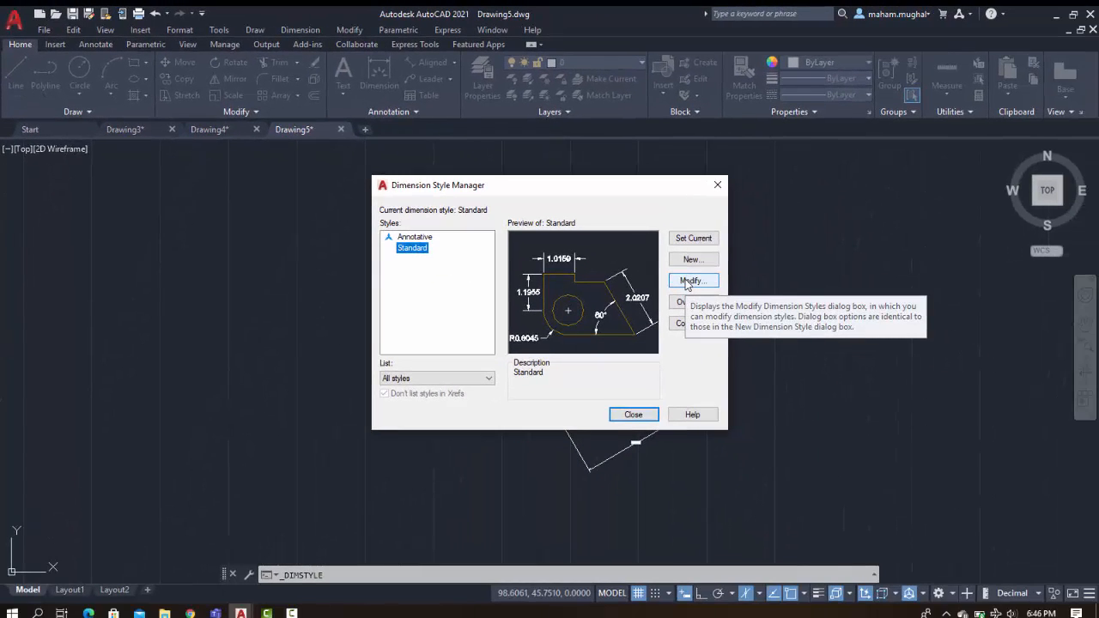
click(691, 281)
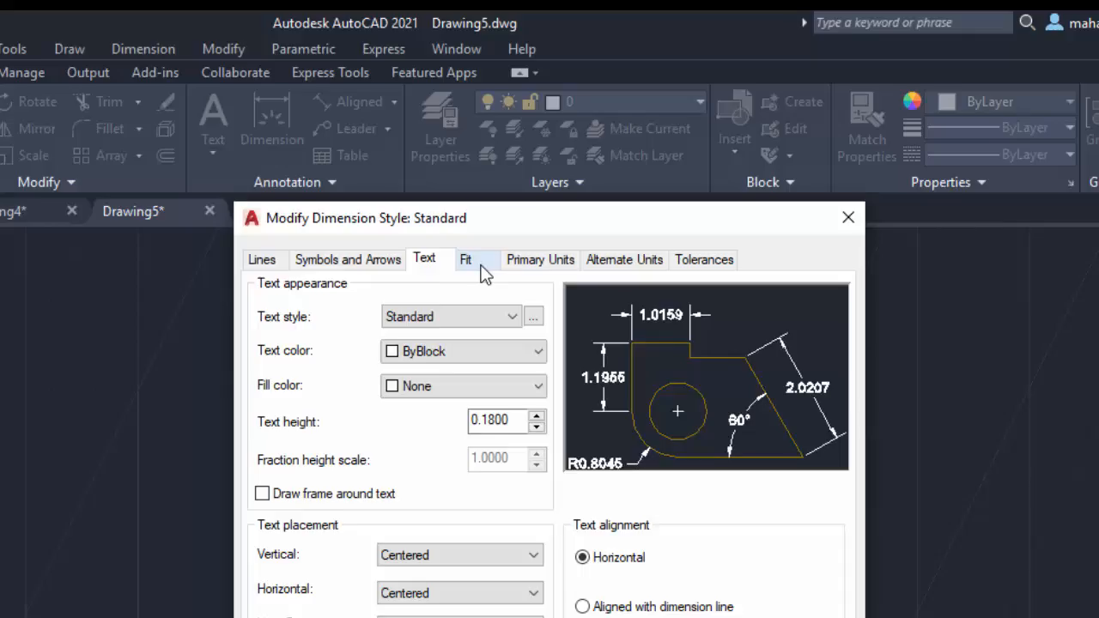
click(450, 380)
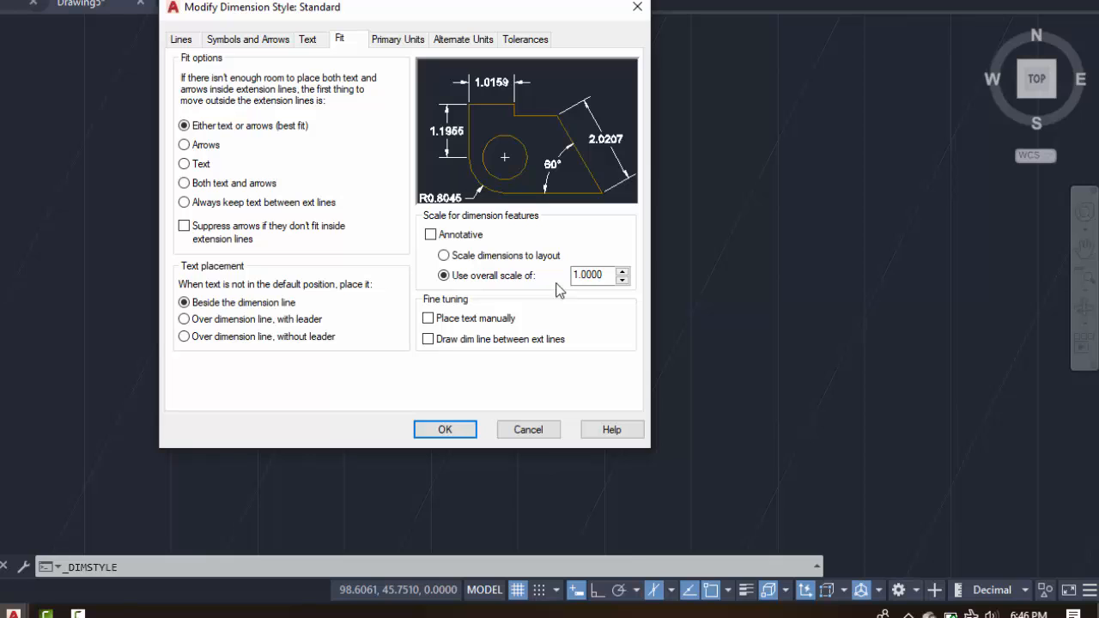
drag(609, 274, 567, 274)
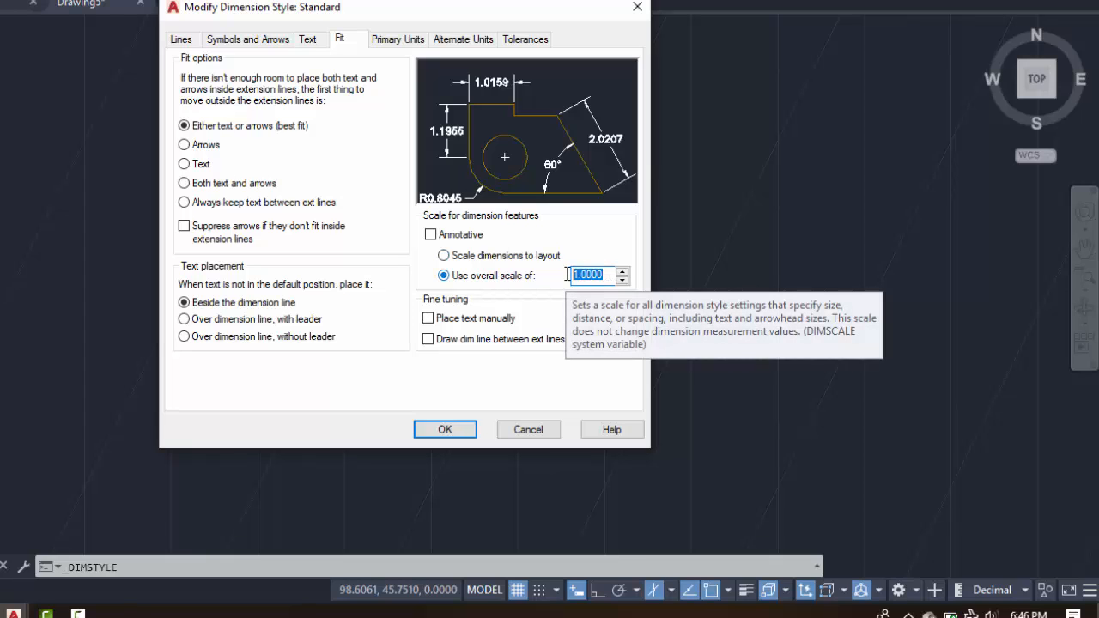
text(5)
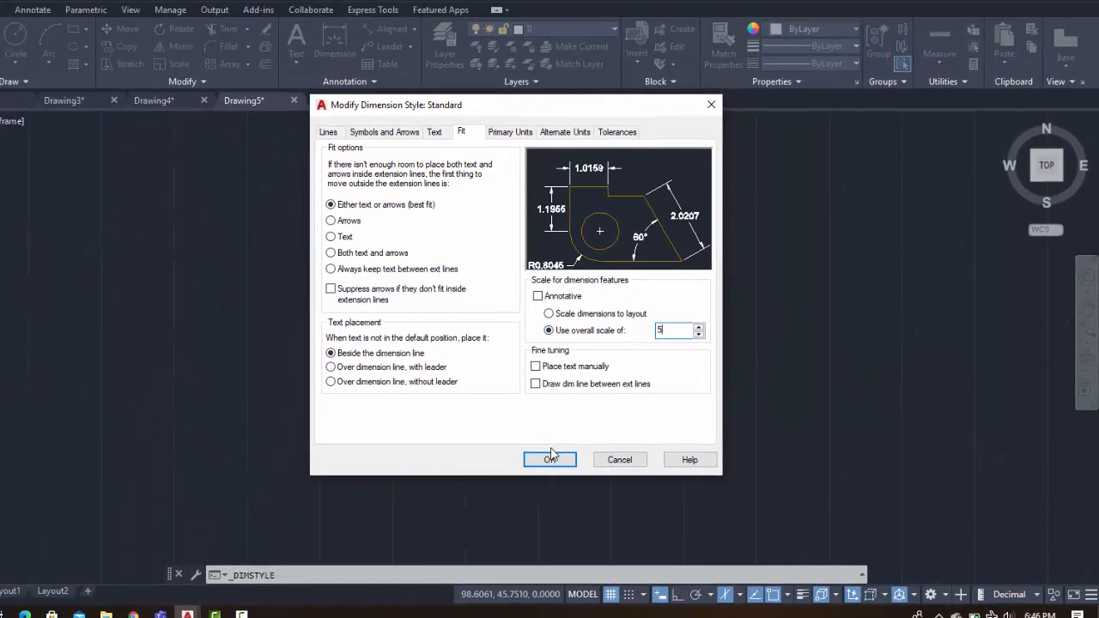
click(575, 469)
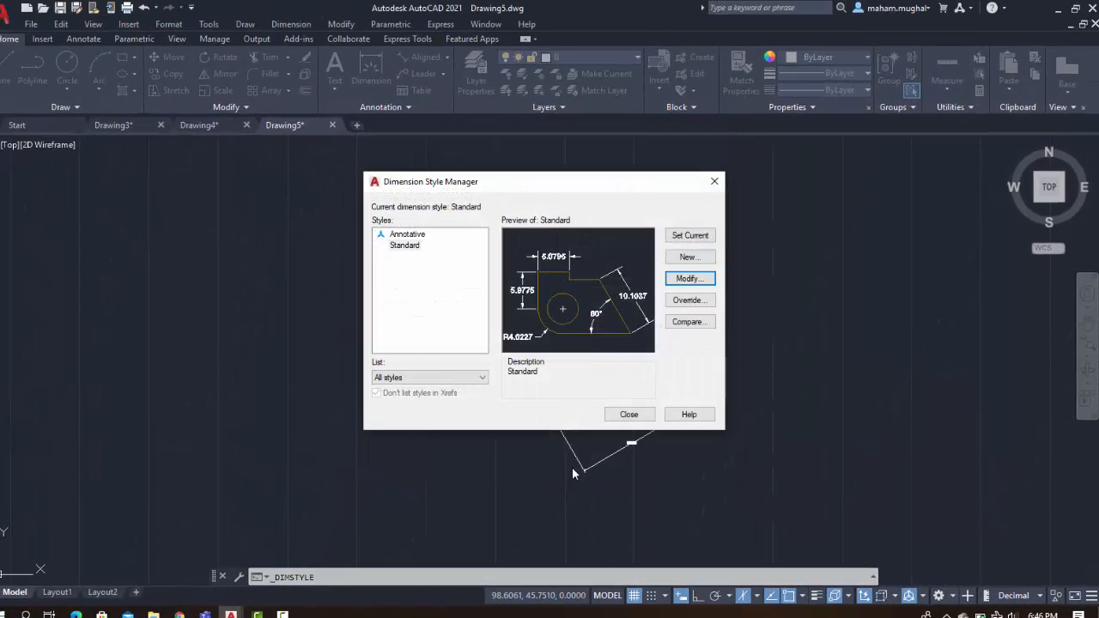
click(631, 414)
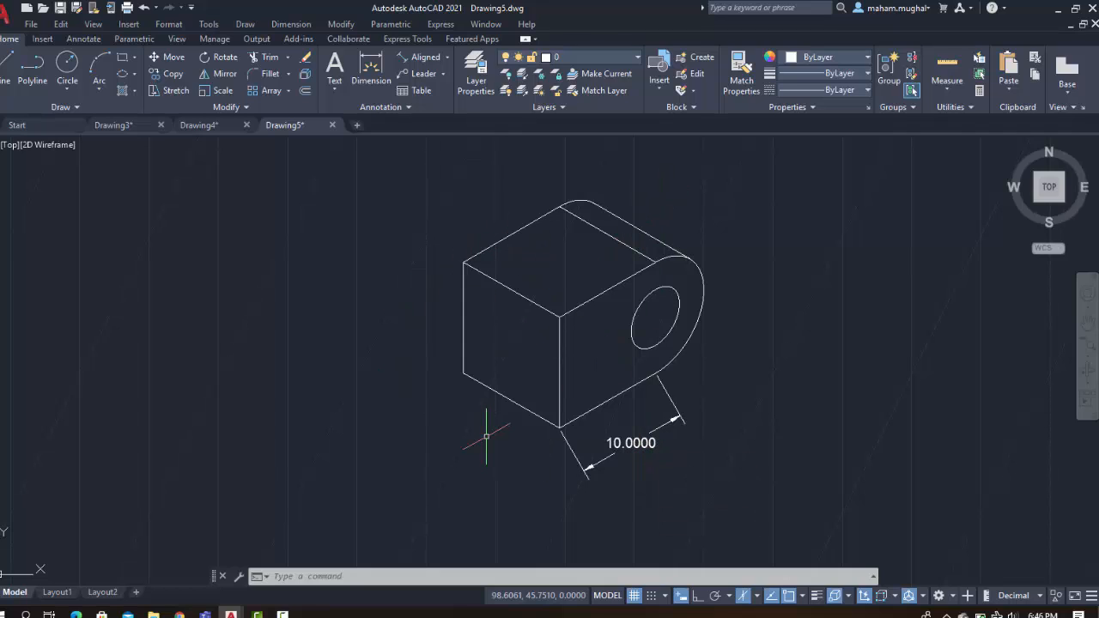
Add an aligned dimension along the left face's bottom edge, from its back corner to the front bottom corner
click(419, 55)
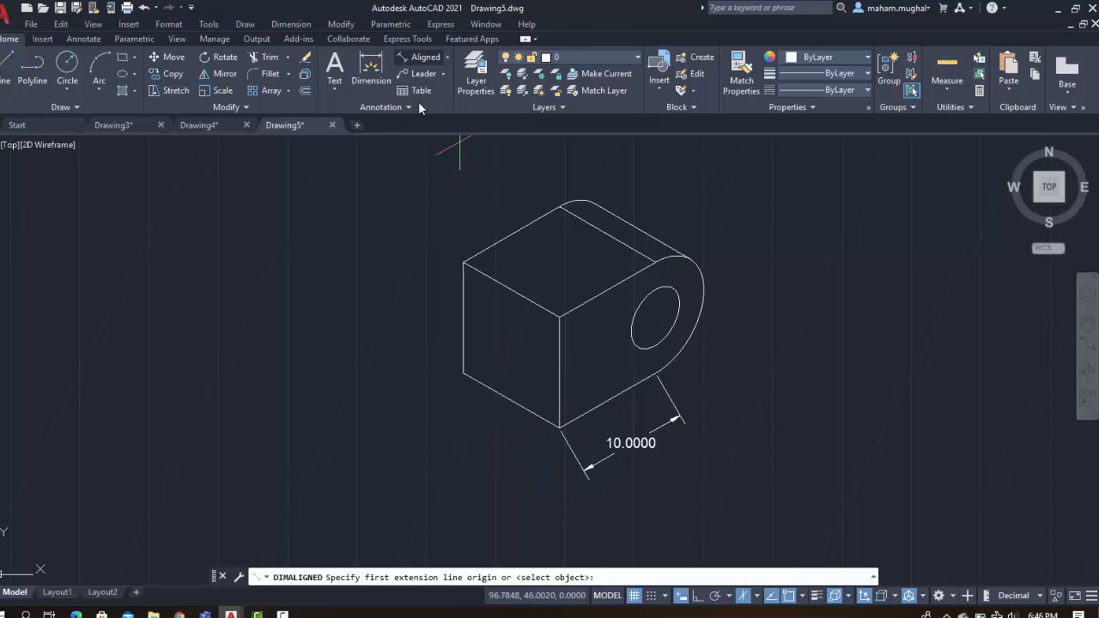
click(464, 374)
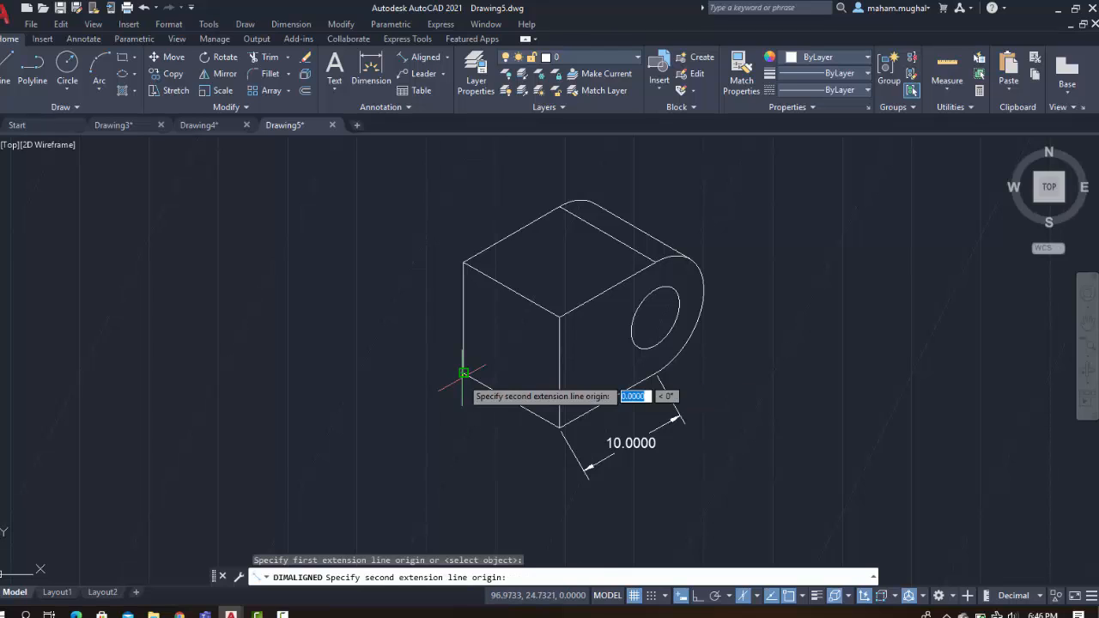
click(558, 430)
click(509, 487)
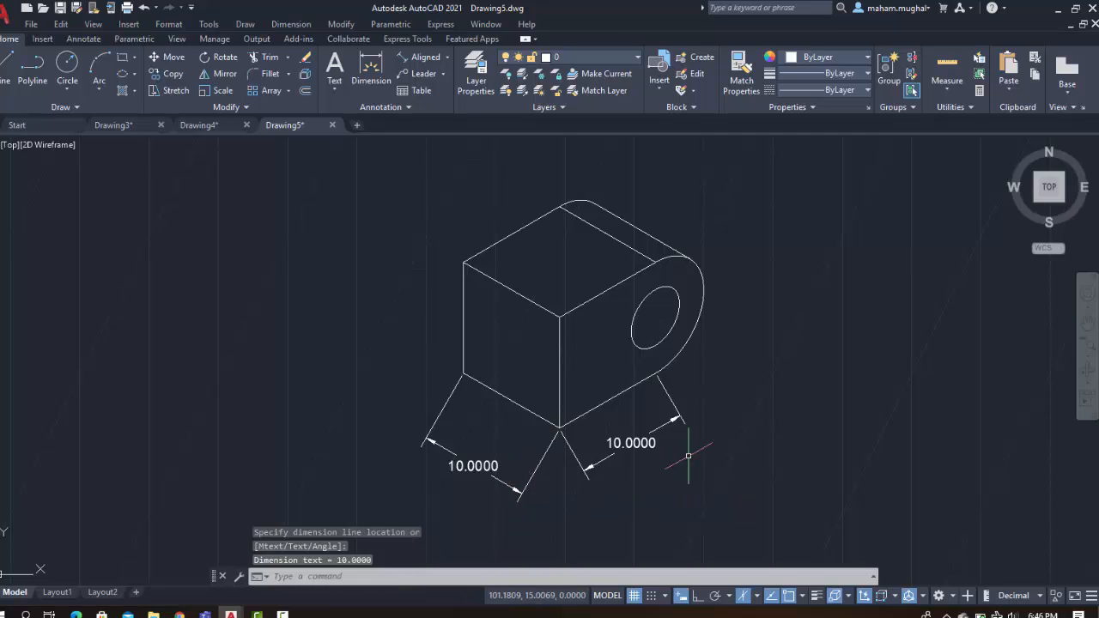
Add an aligned dimension along the top tangent line of the rounded end, placed above the block
click(593, 204)
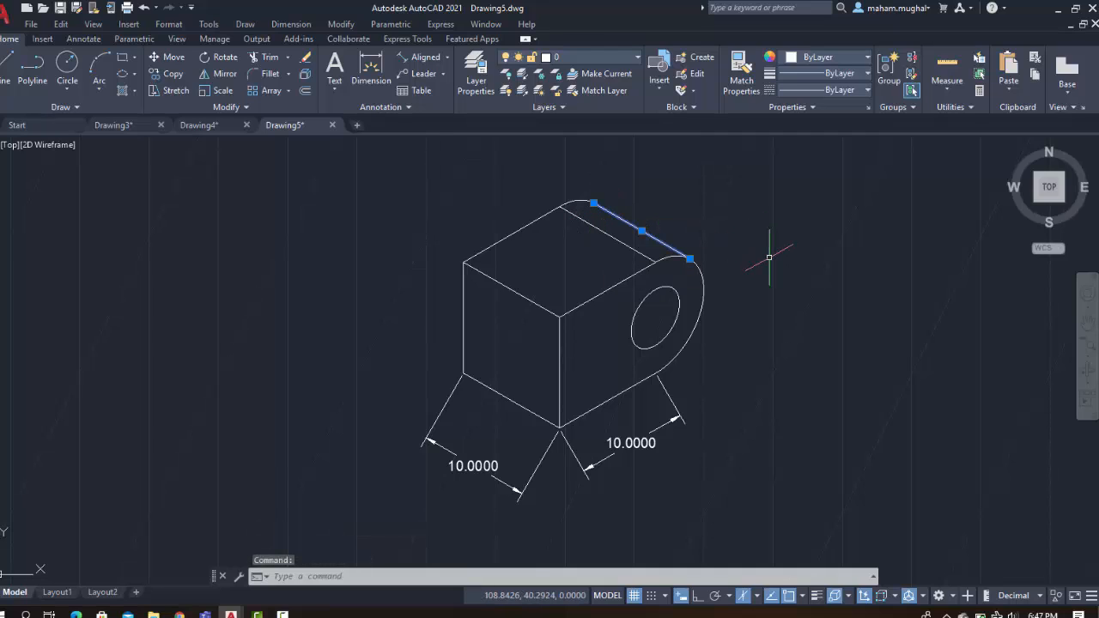
click(422, 57)
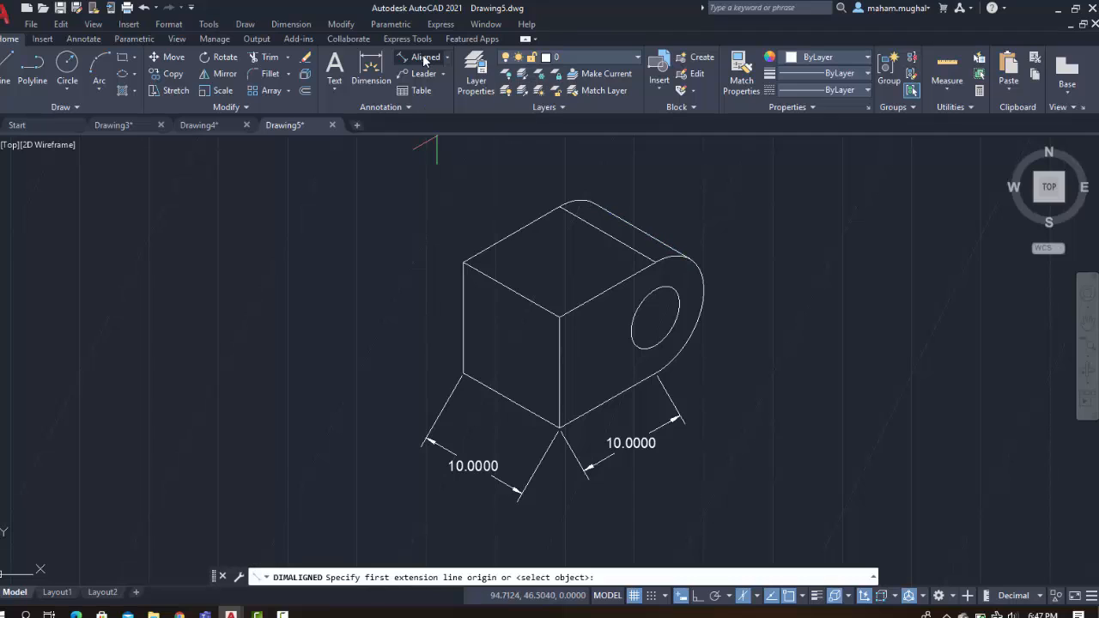
click(593, 204)
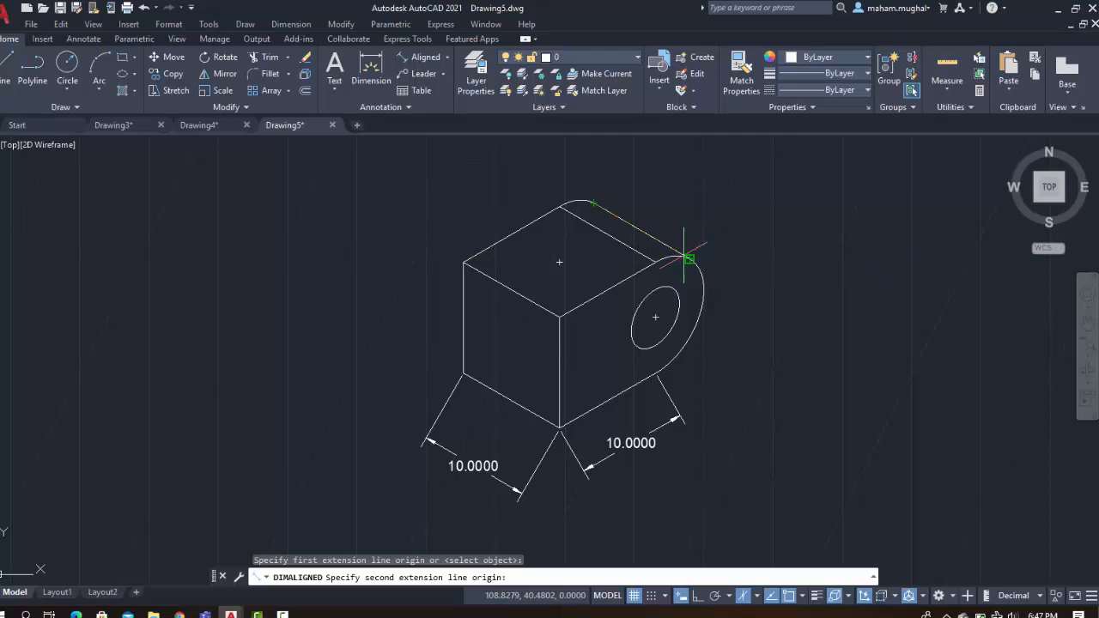
click(690, 258)
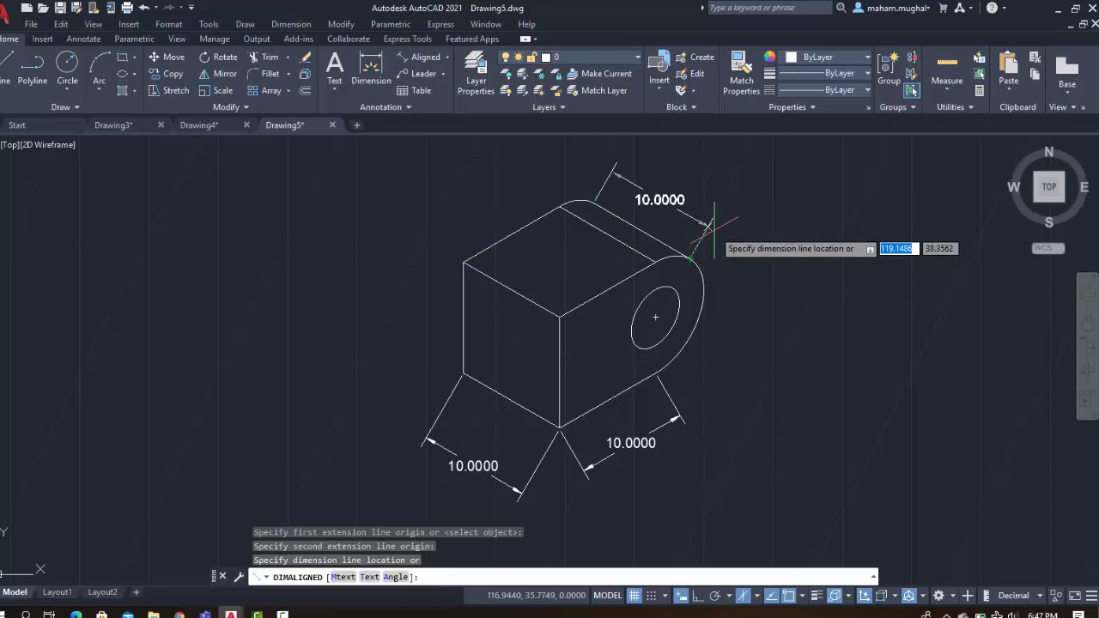
click(713, 229)
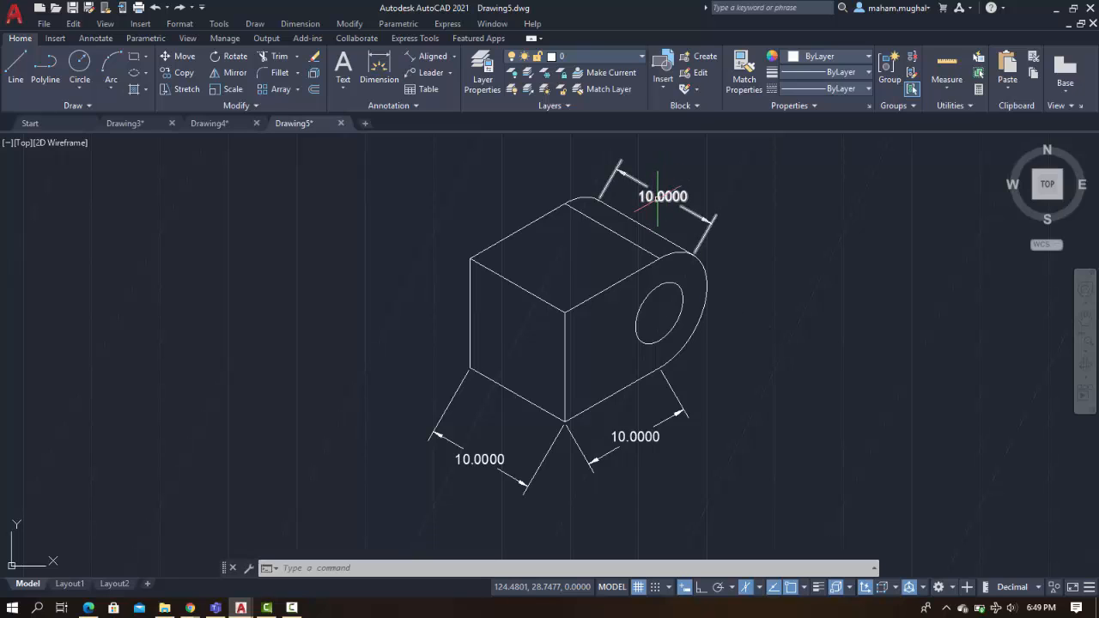
Set the linear dimension precision of the Standard dimension style to 0
mouse_move(658, 196)
click(416, 106)
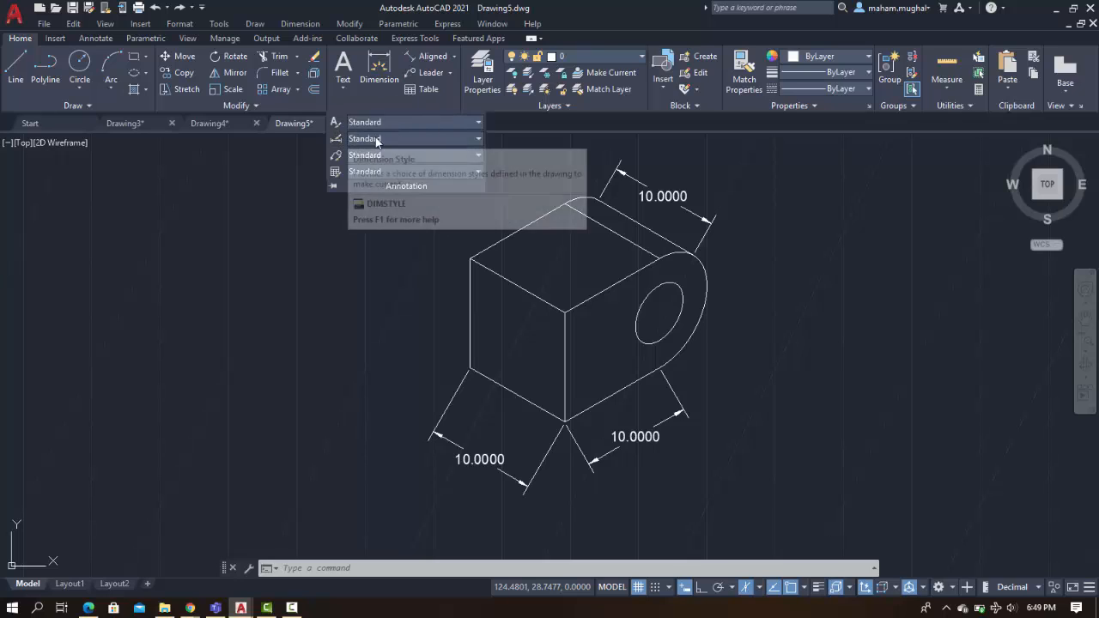
click(477, 139)
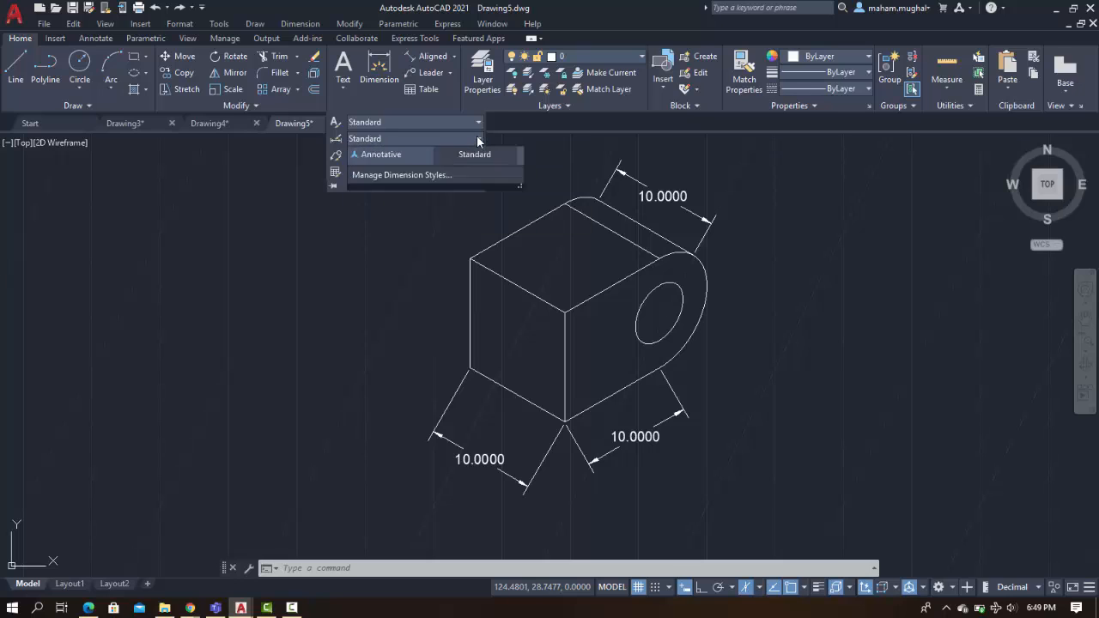
click(407, 213)
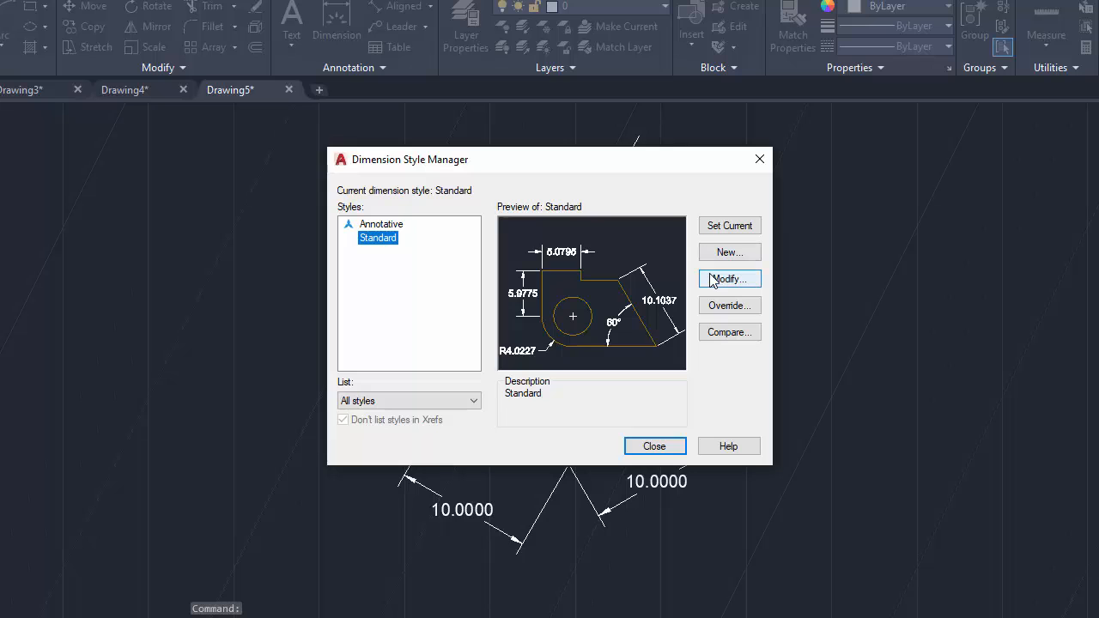
click(711, 278)
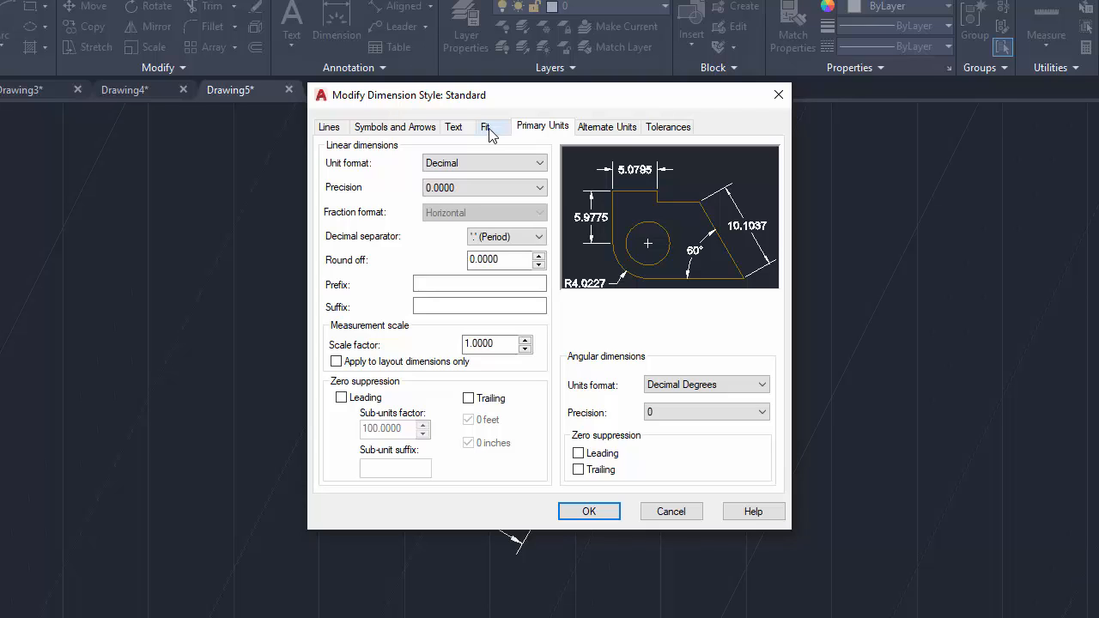
click(541, 189)
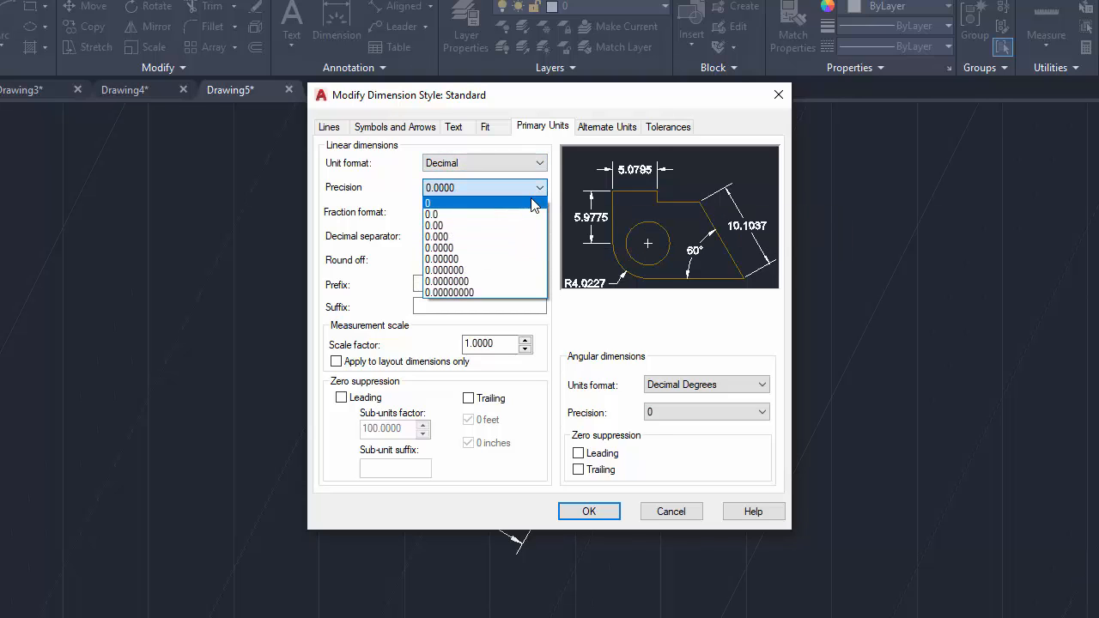
click(532, 203)
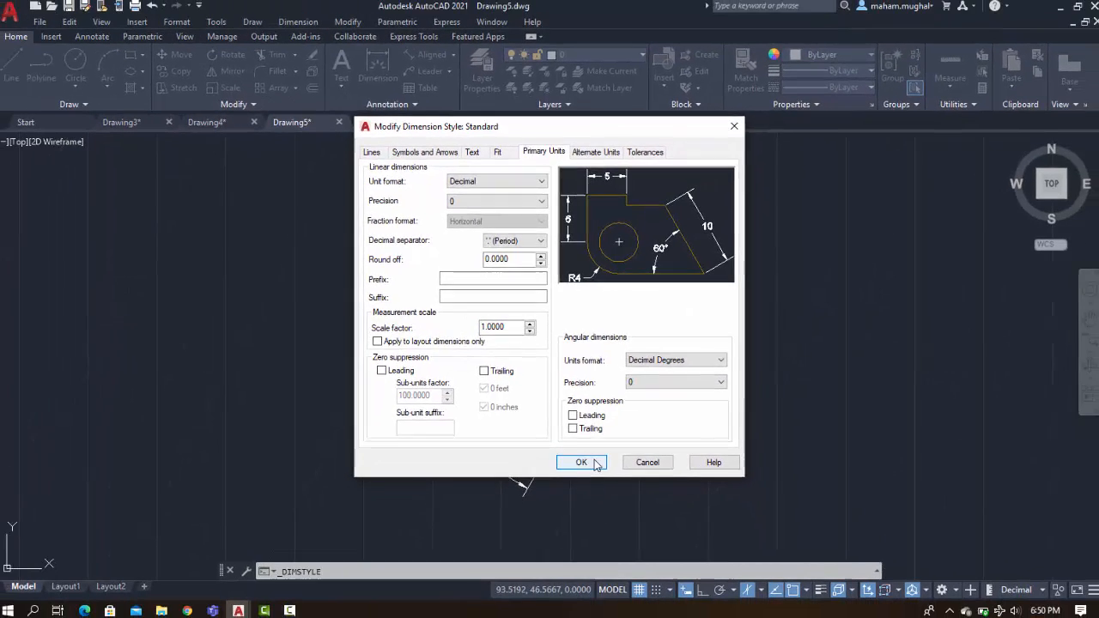
click(594, 463)
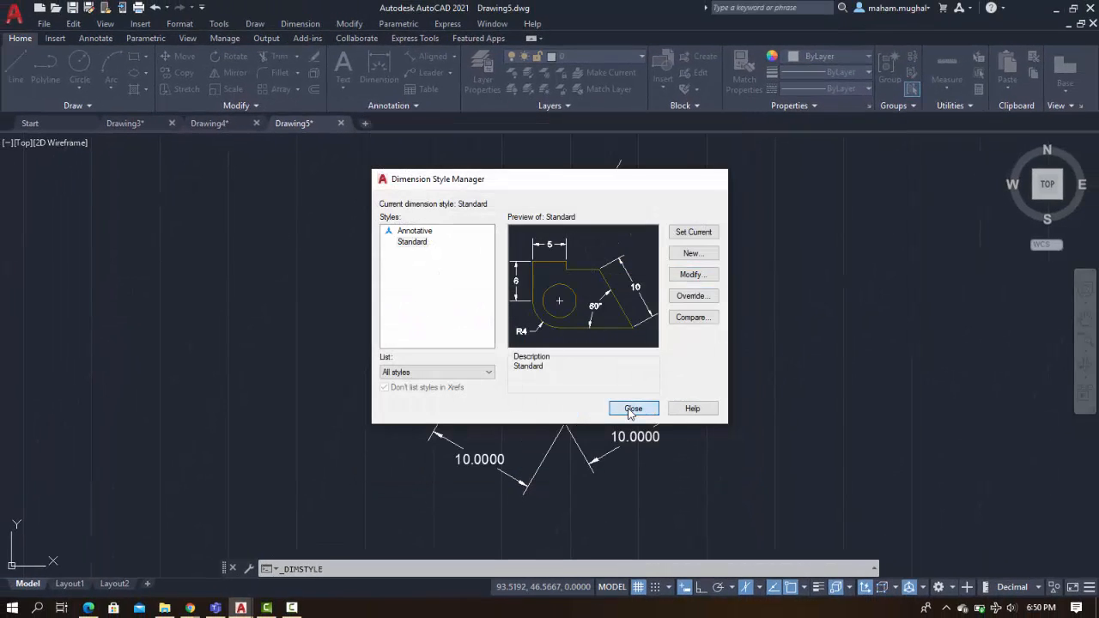
click(633, 409)
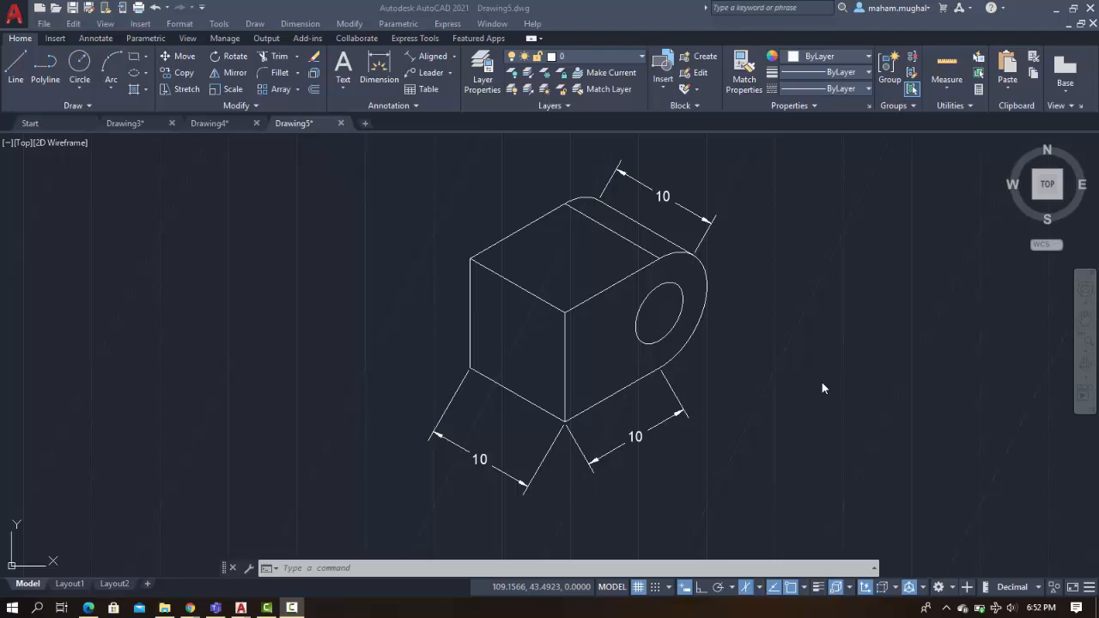
Open the Standard dimension style for modification and set its vertical text placement to Above
click(412, 109)
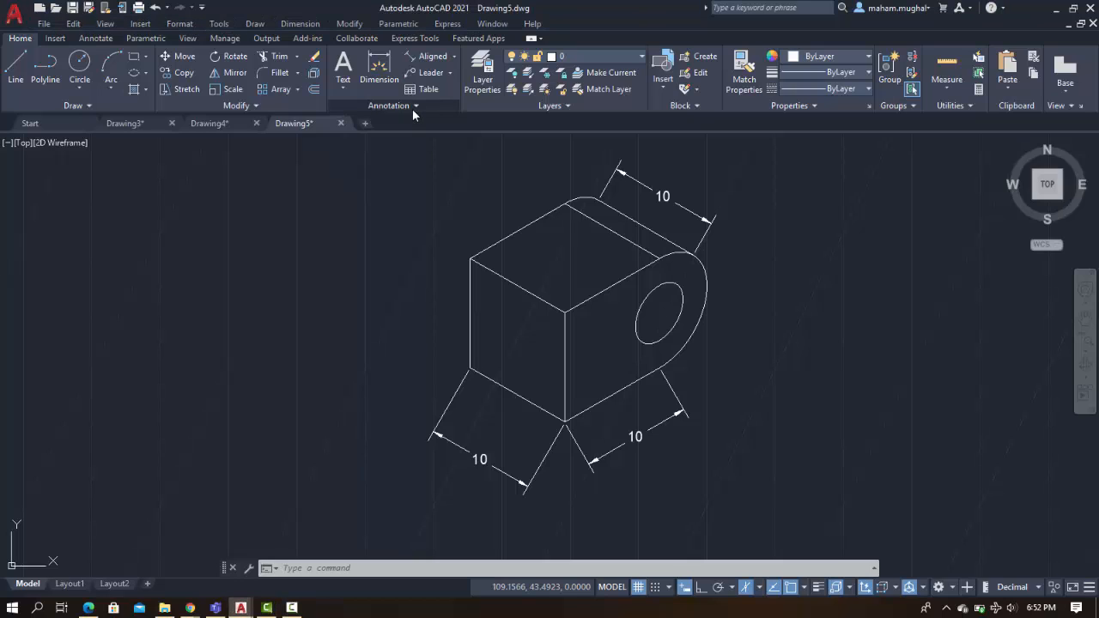
click(413, 105)
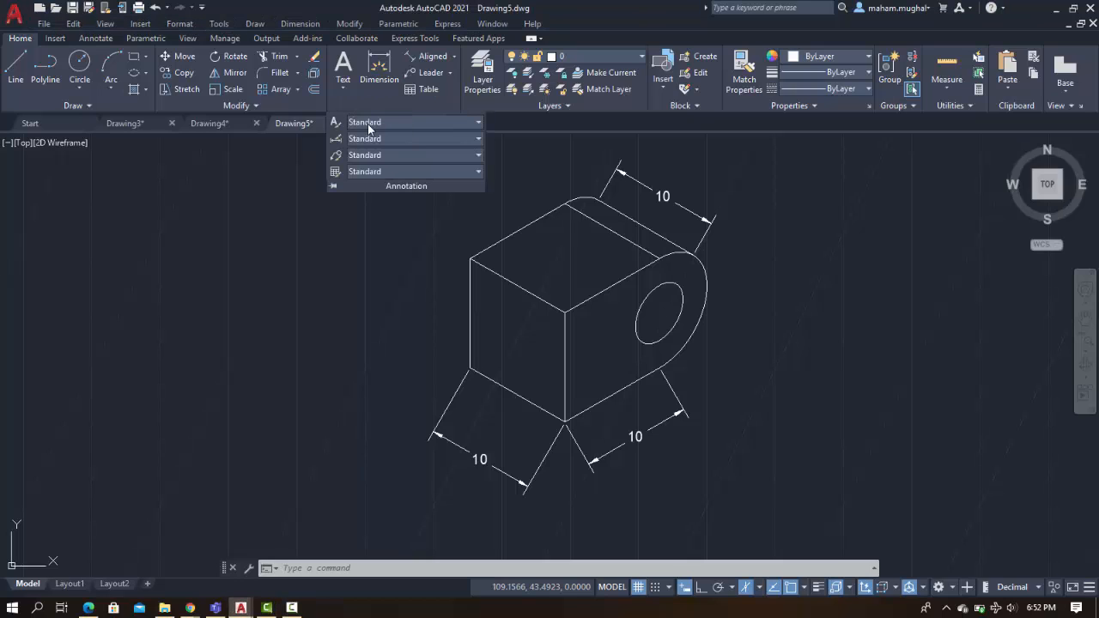
click(336, 139)
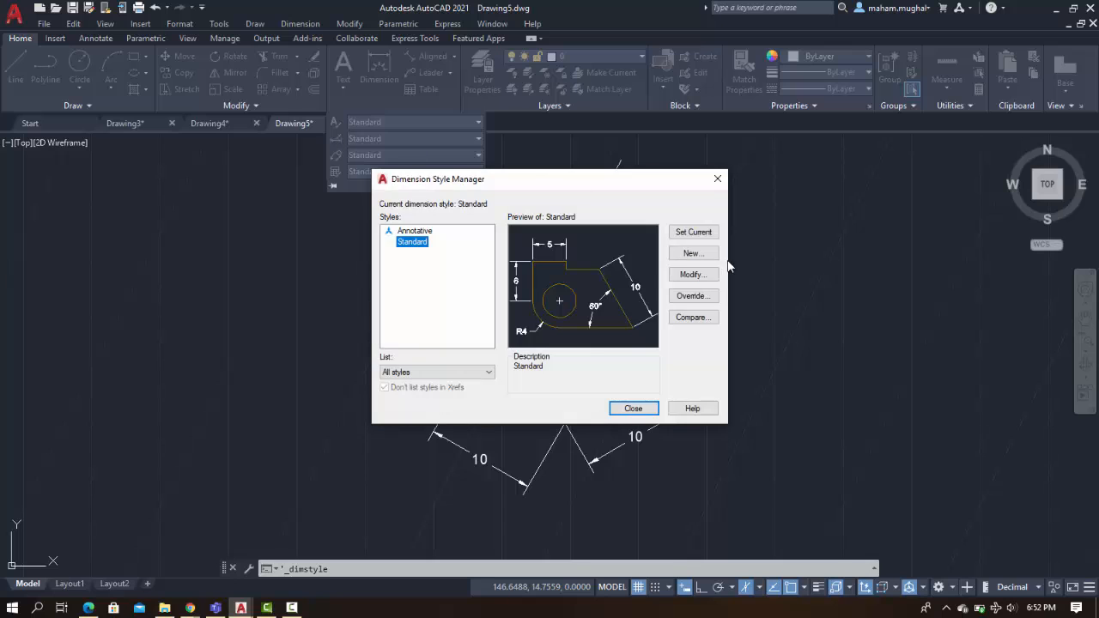
click(692, 274)
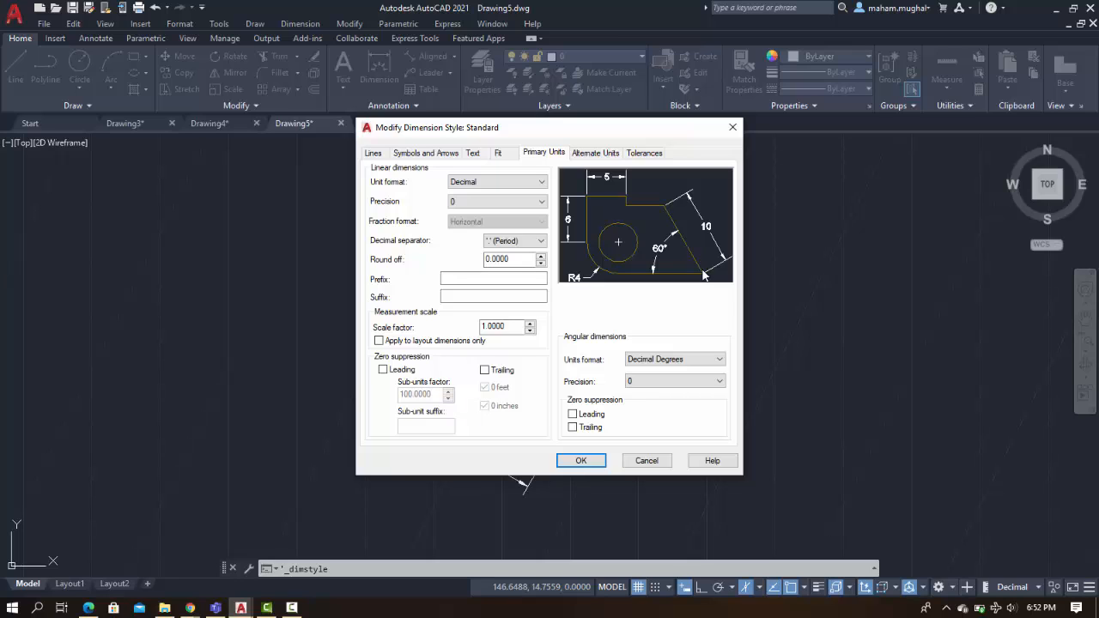
click(478, 158)
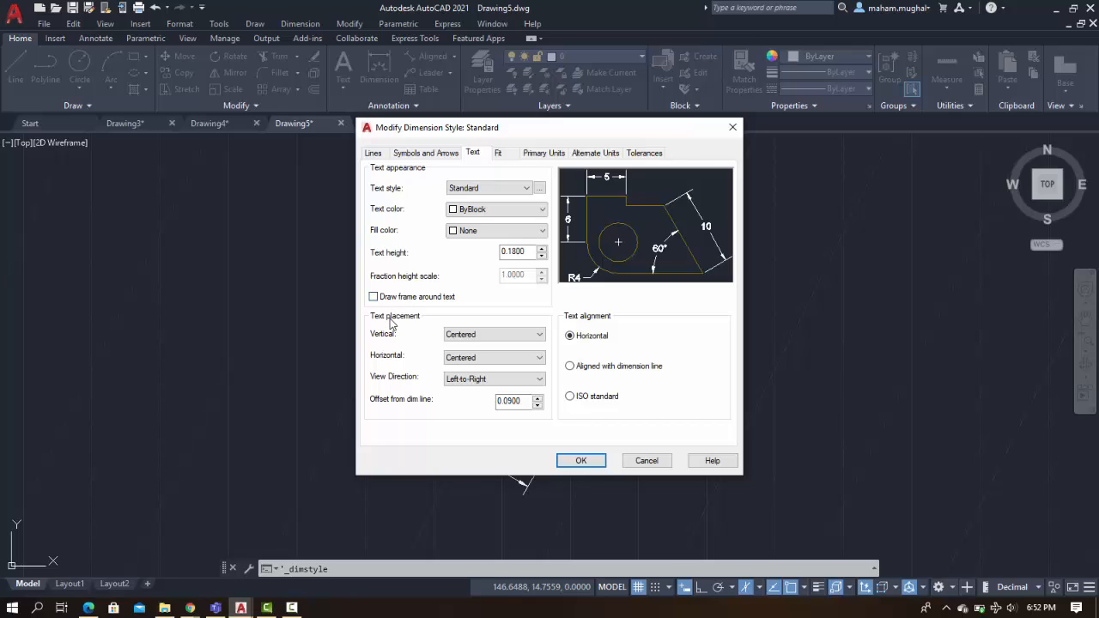
click(513, 335)
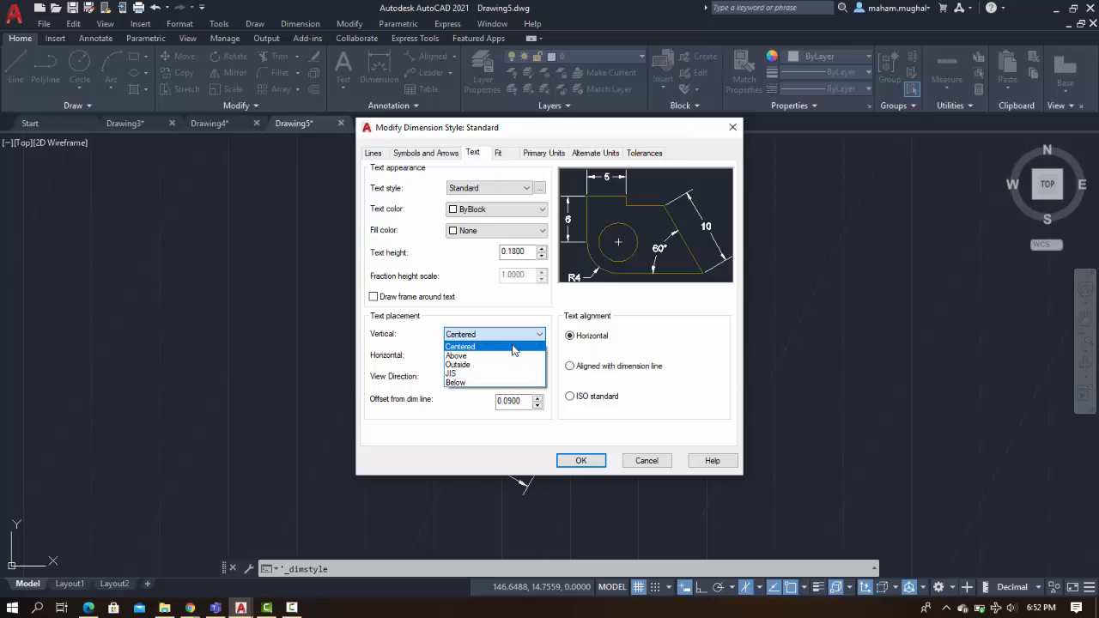
click(508, 360)
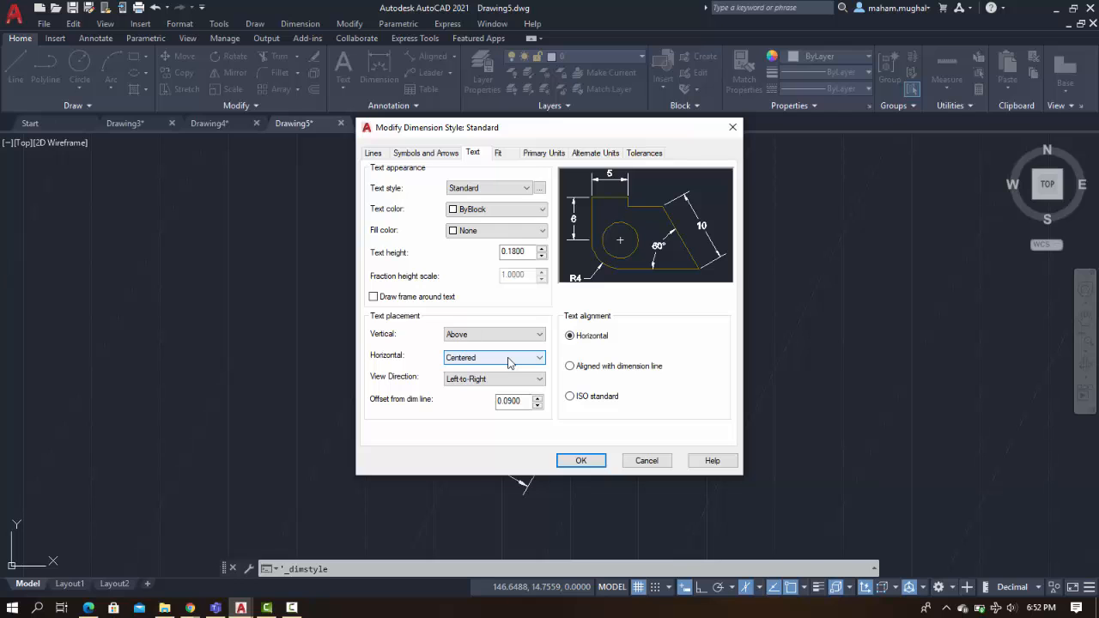
Keep horizontal text placement Centered, set text alignment to ISO standard, and save the Standard dimension style
click(508, 361)
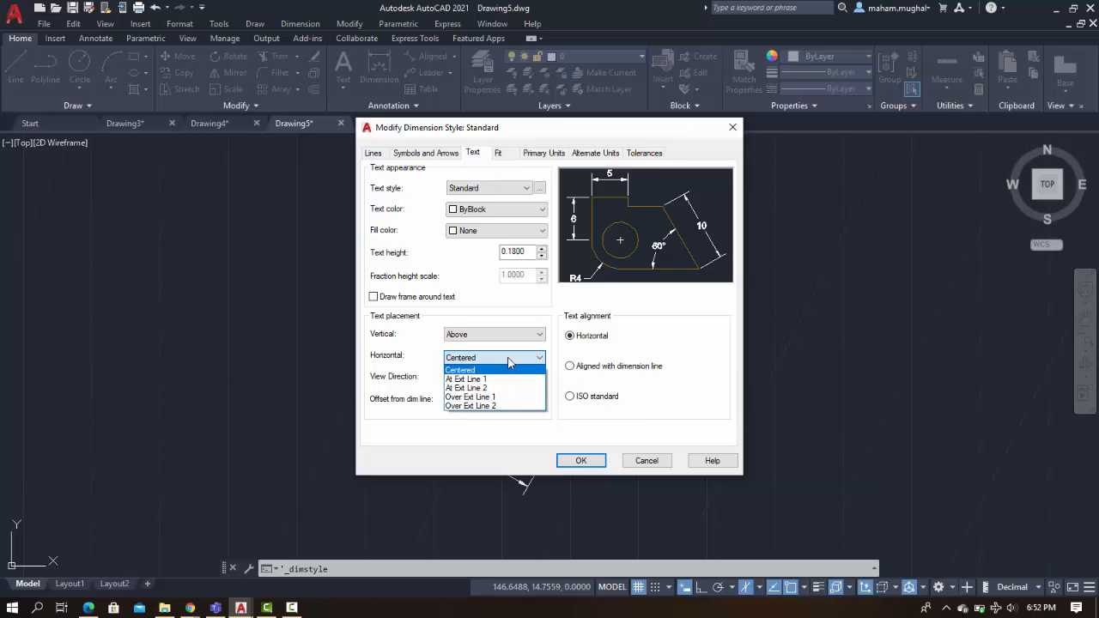
click(519, 365)
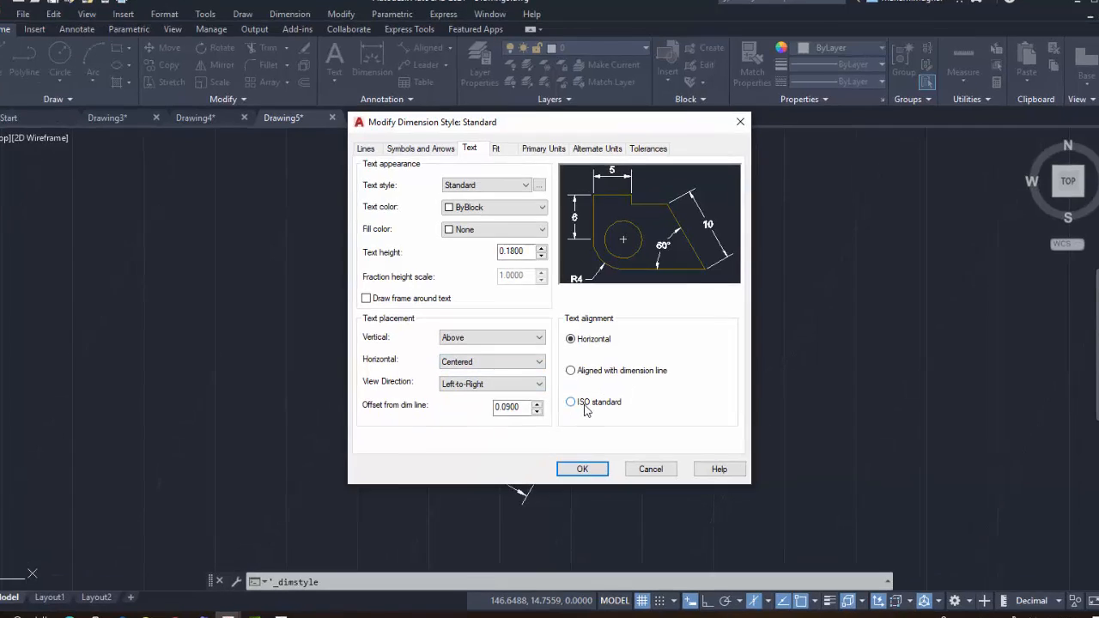
click(577, 402)
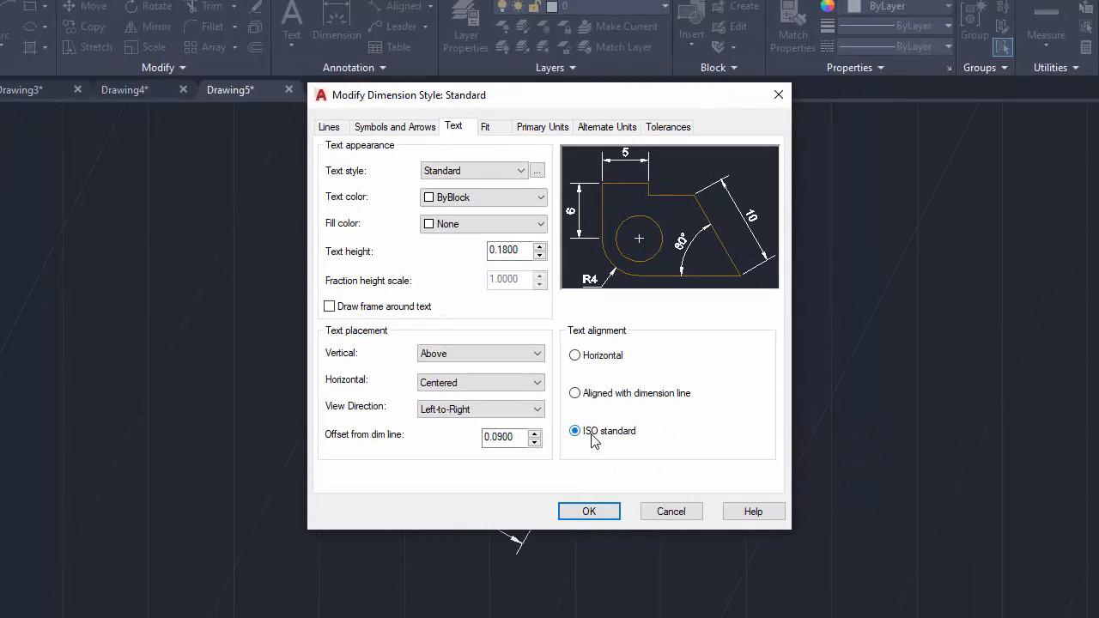
click(589, 512)
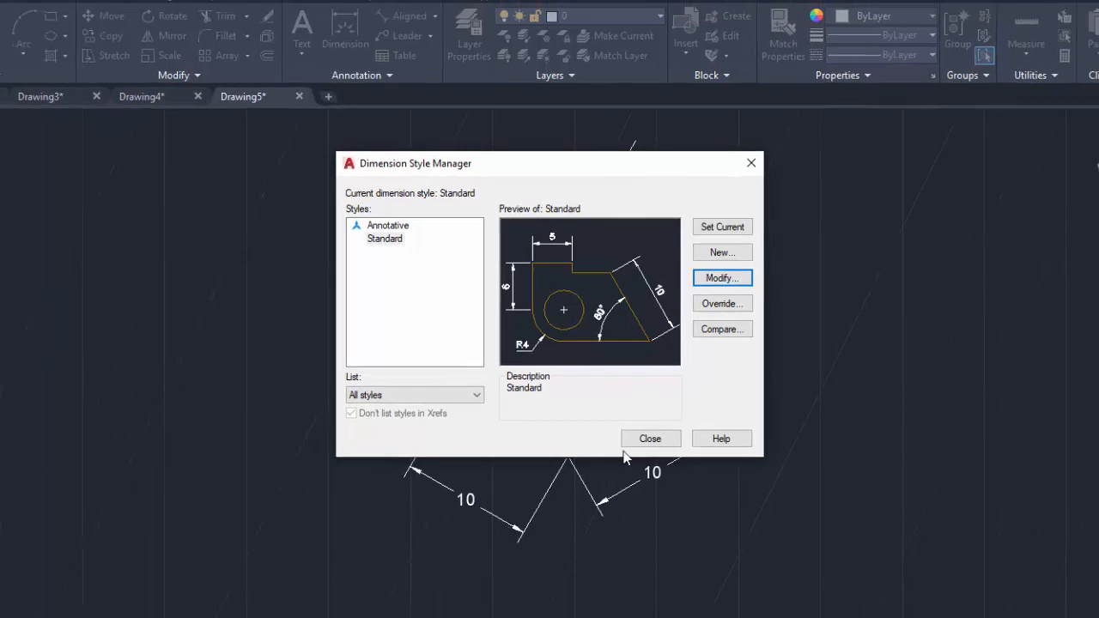
click(640, 440)
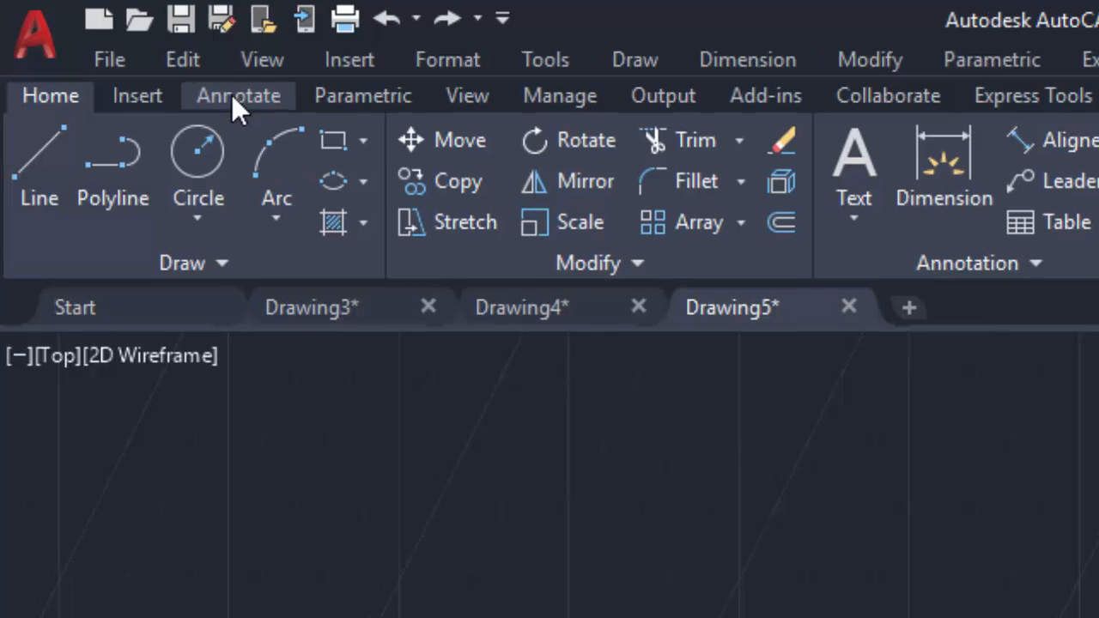
Make the extension lines of the front-right bottom edge dimension oblique at 150 degrees
click(230, 93)
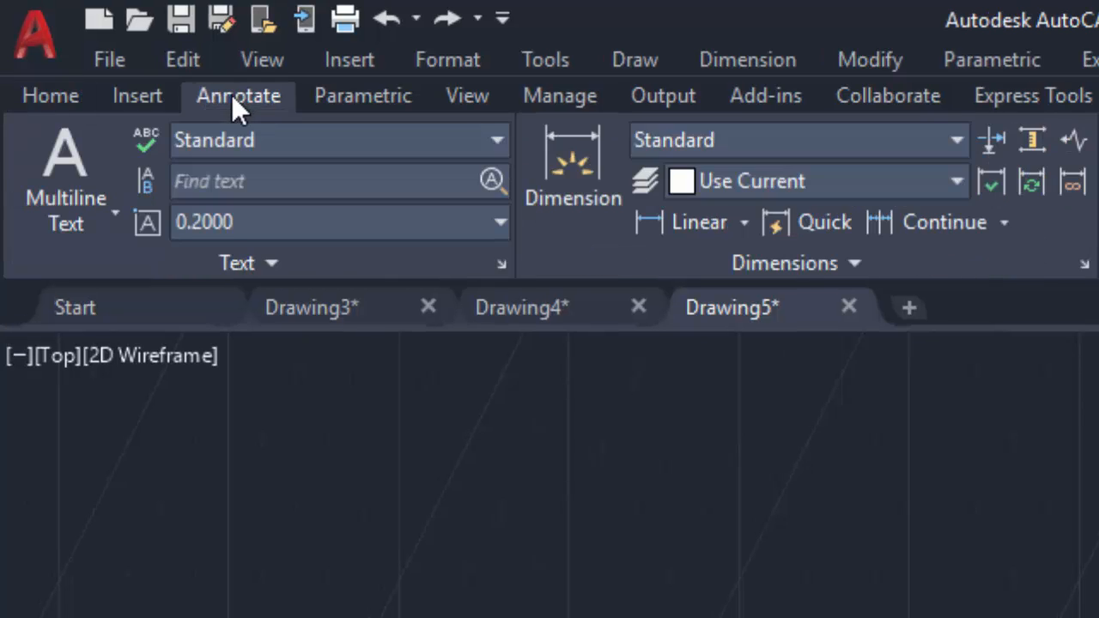
click(846, 269)
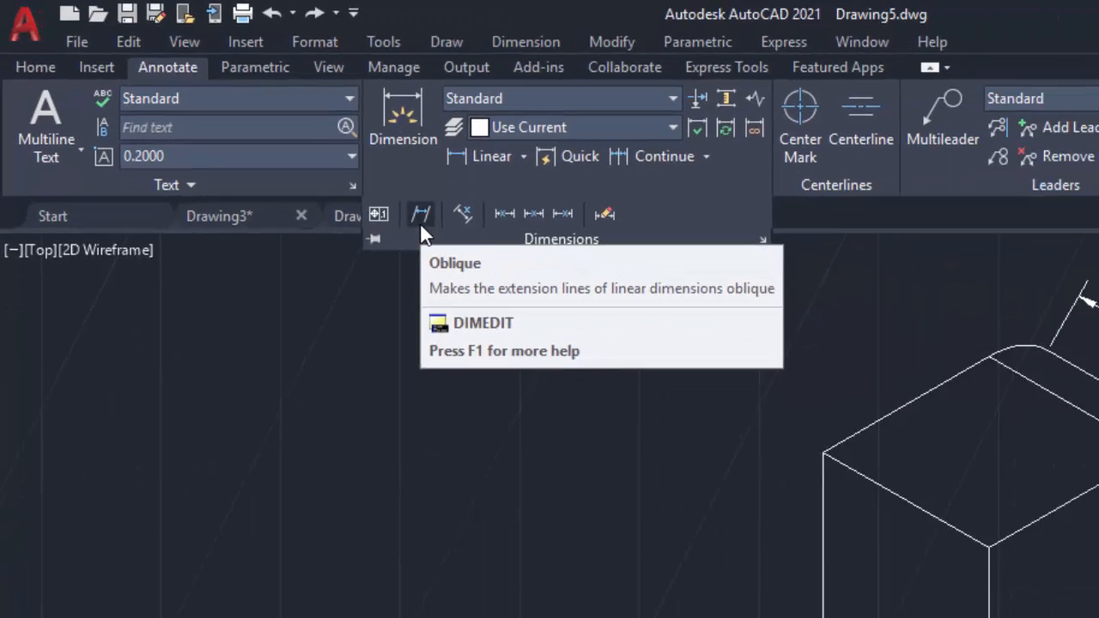
click(421, 222)
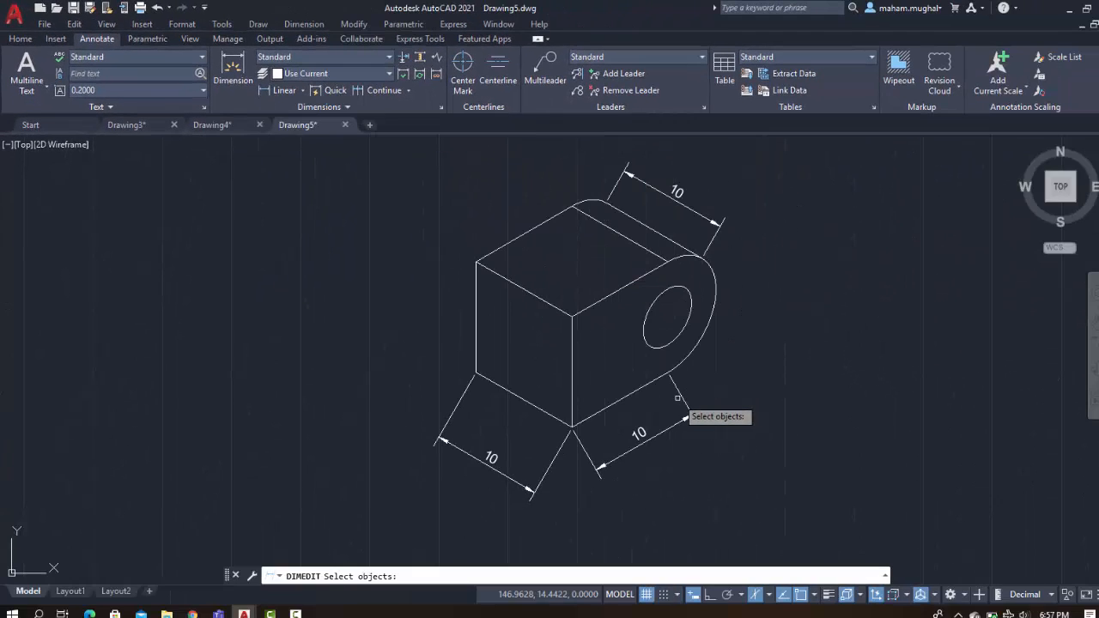
click(681, 395)
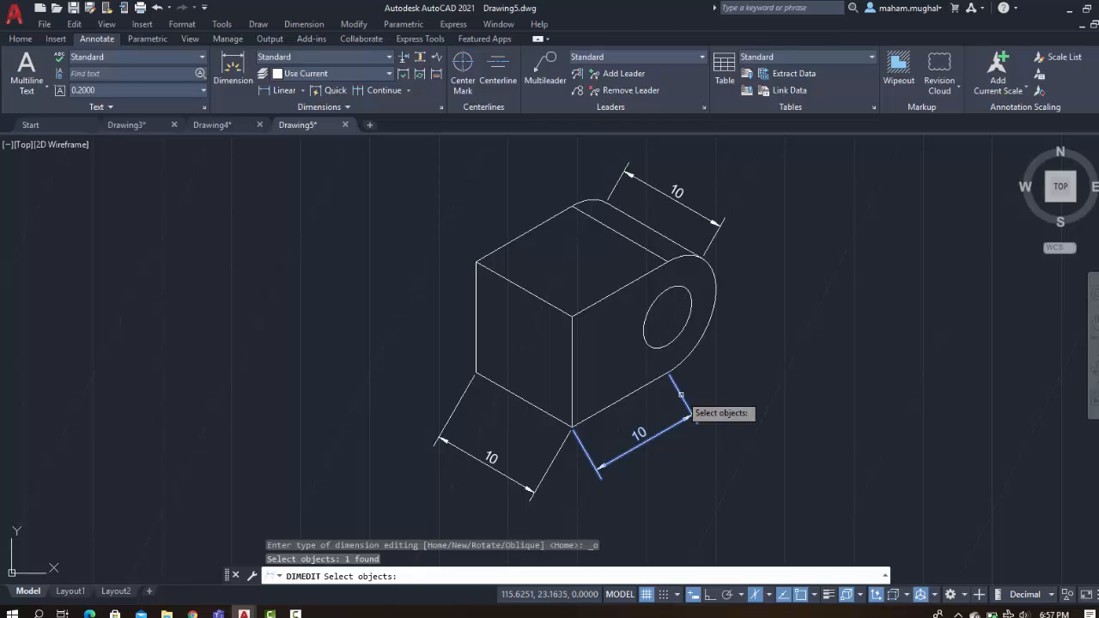
key(Return)
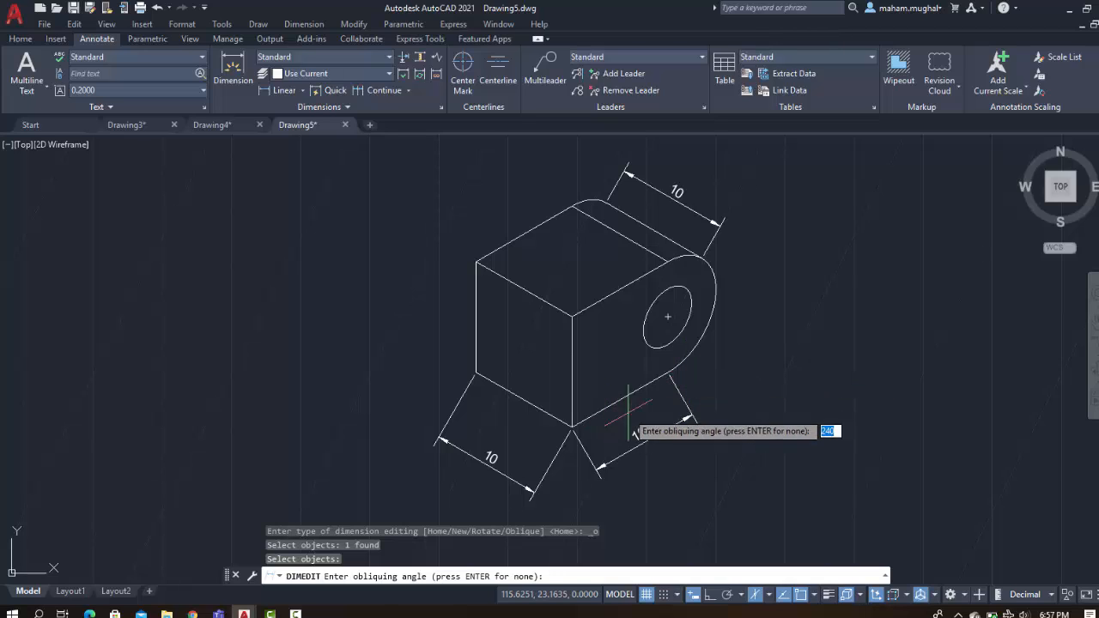
text(150)
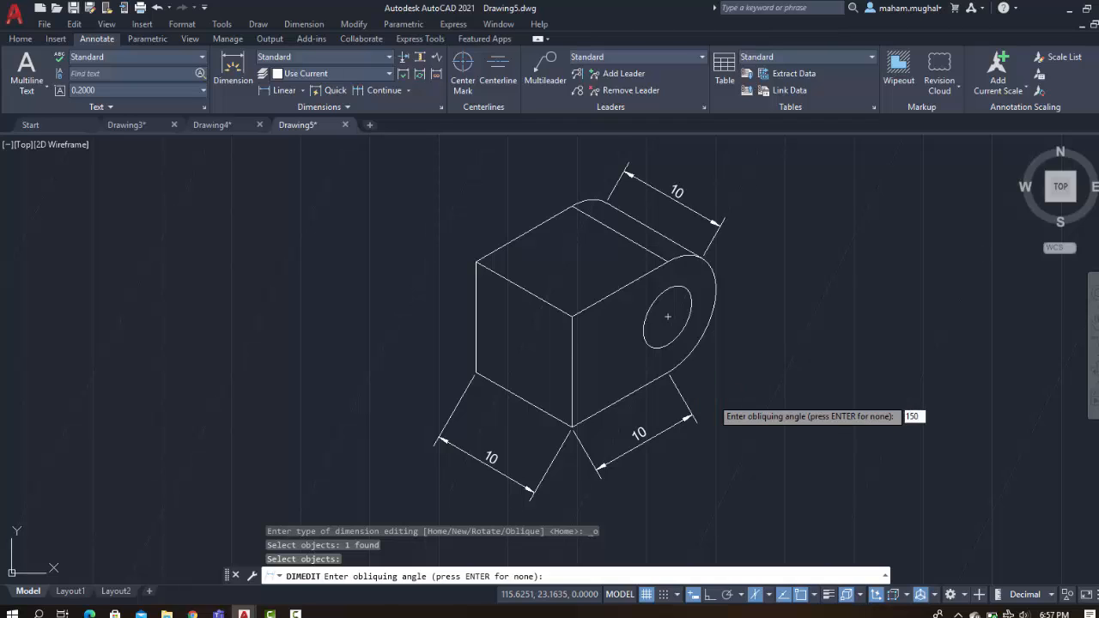
key(Return)
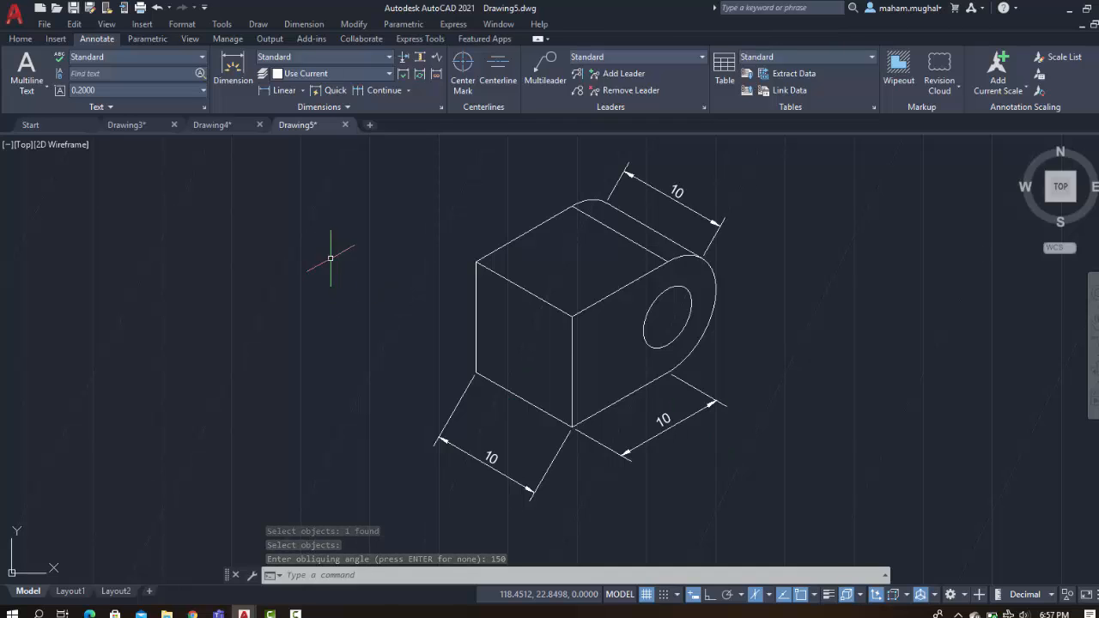
Make the extension lines of the left bottom edge and top rounded-end dimensions oblique at 30 degrees
click(328, 110)
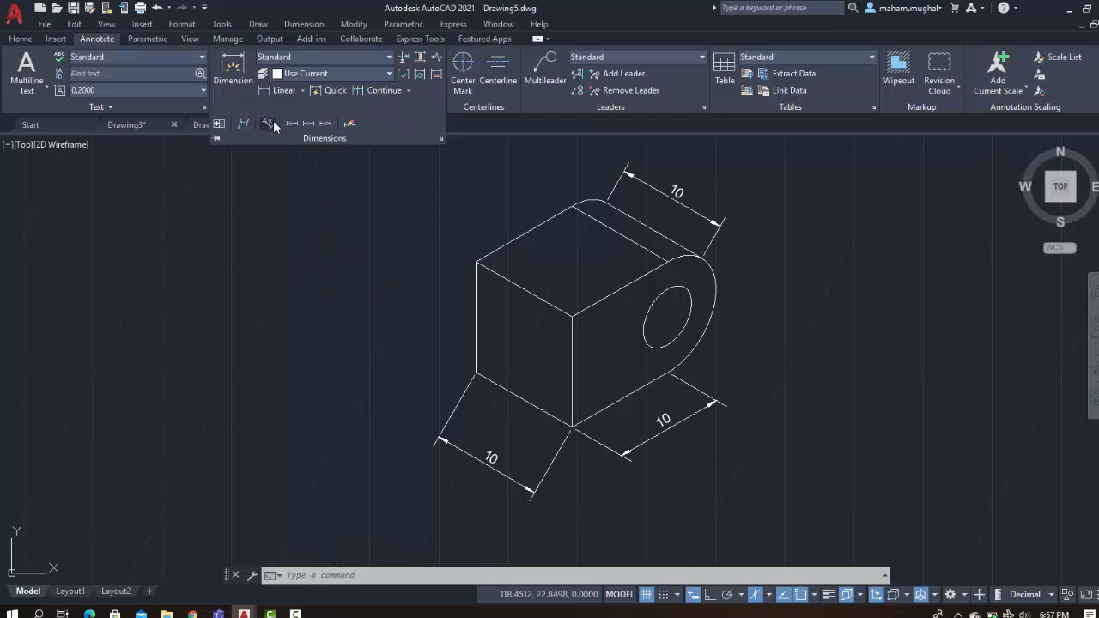
click(245, 125)
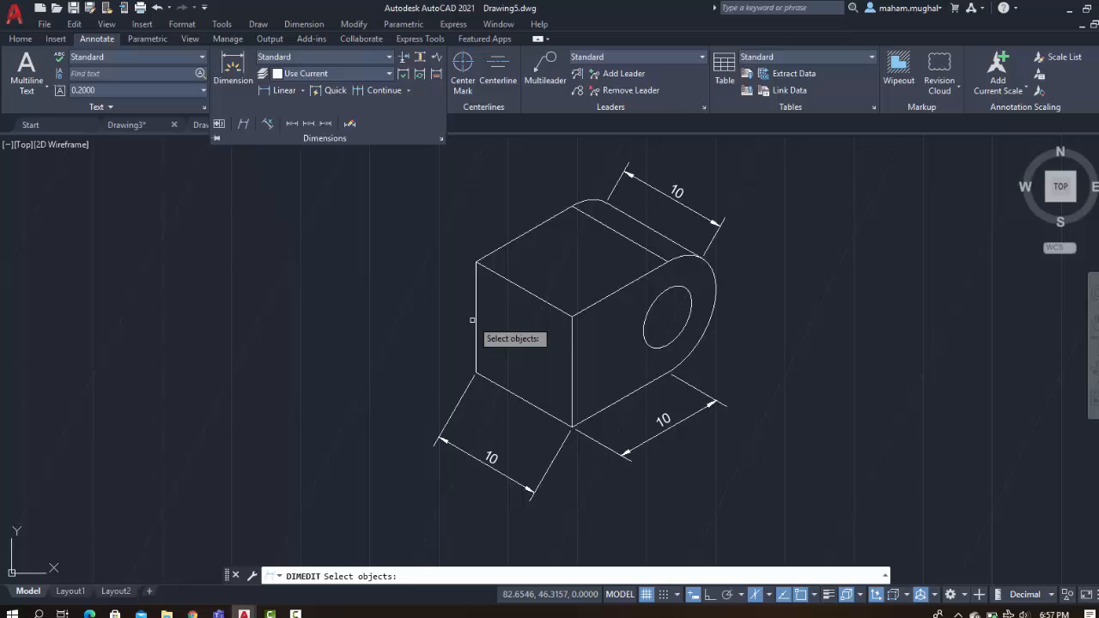
click(551, 466)
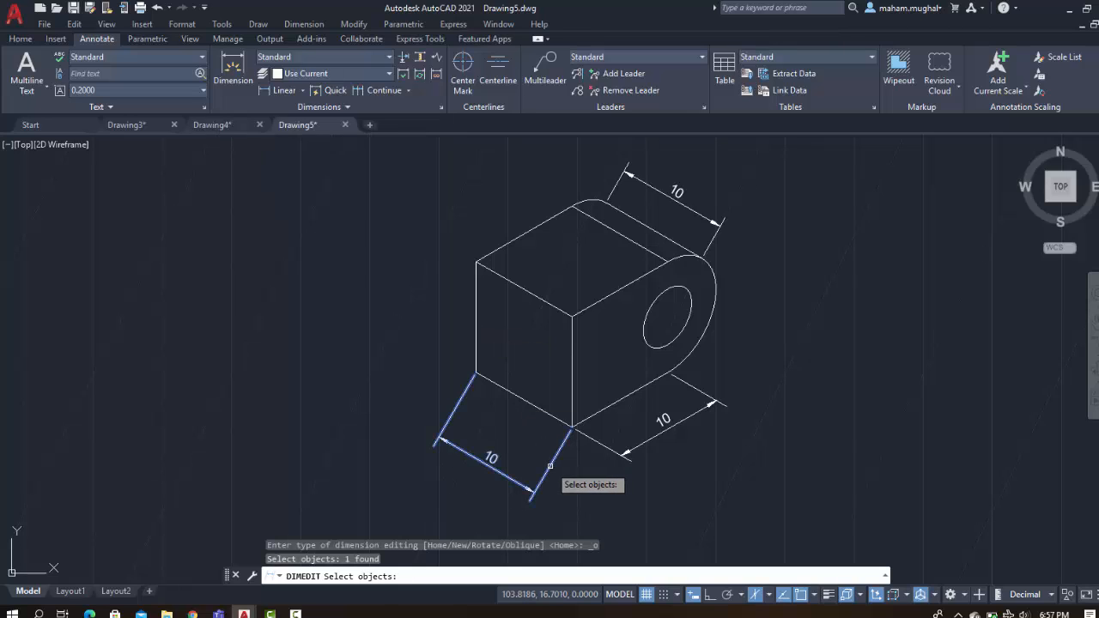
click(716, 235)
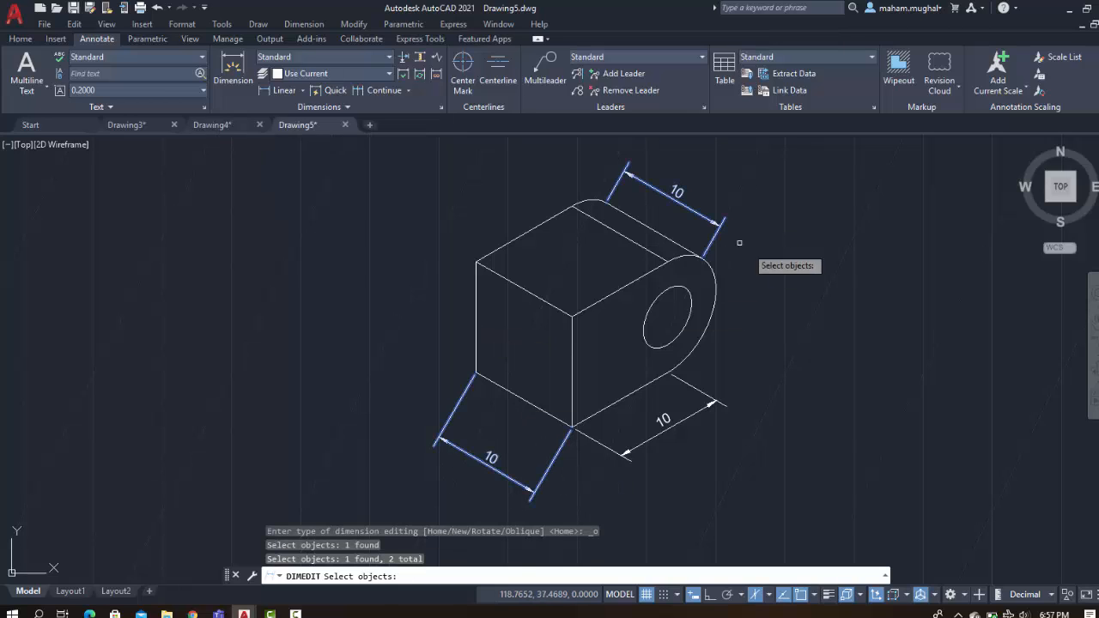
key(Return)
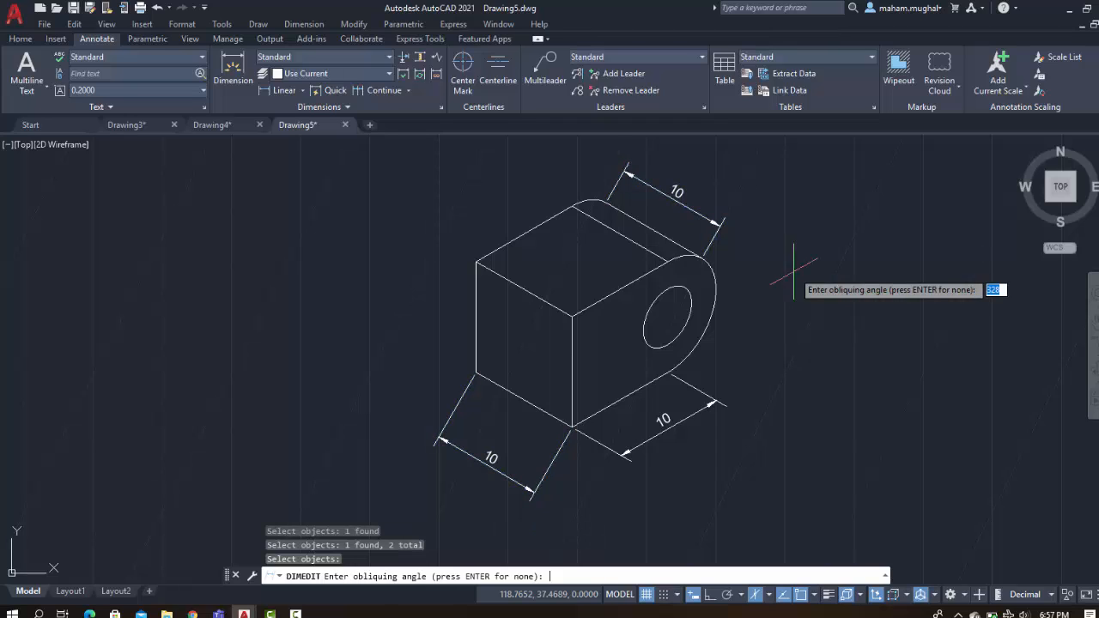
text(30)
key(Return)
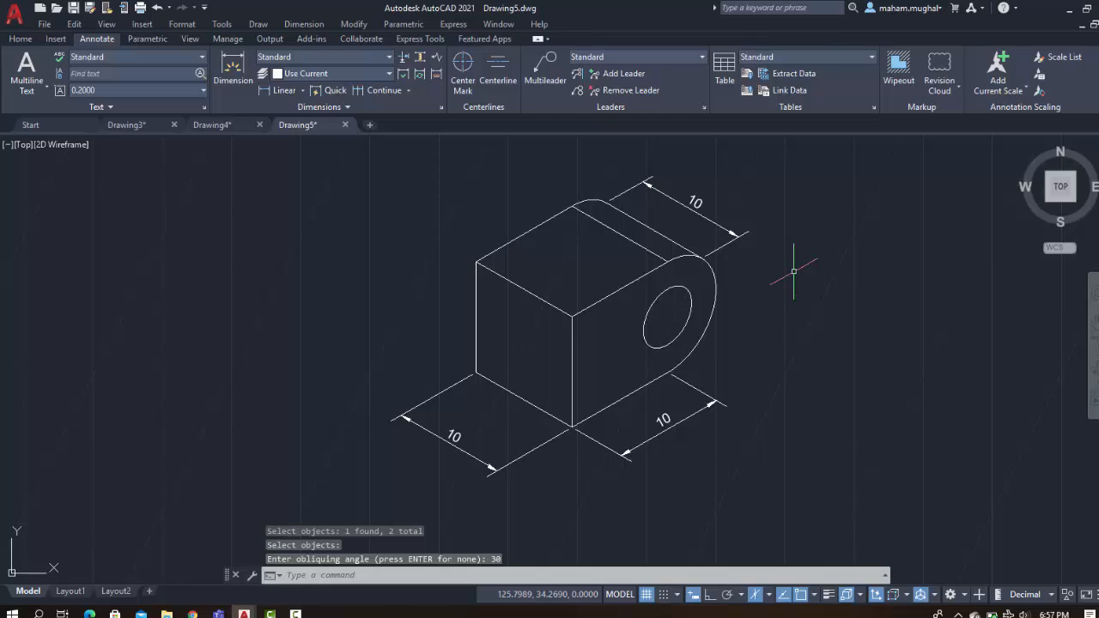